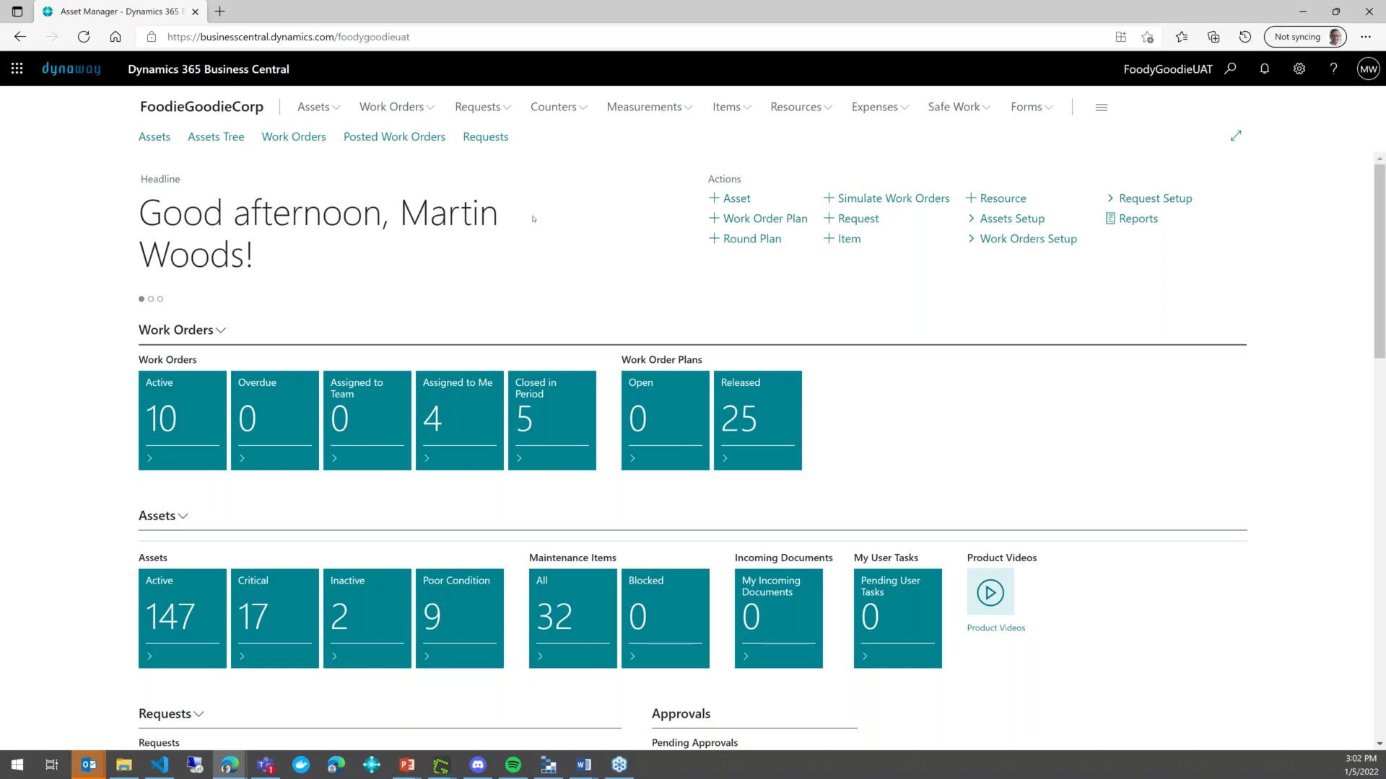
# Create a new work order plan with the description "Cleaning of the asset"
pyautogui.click(368, 116)
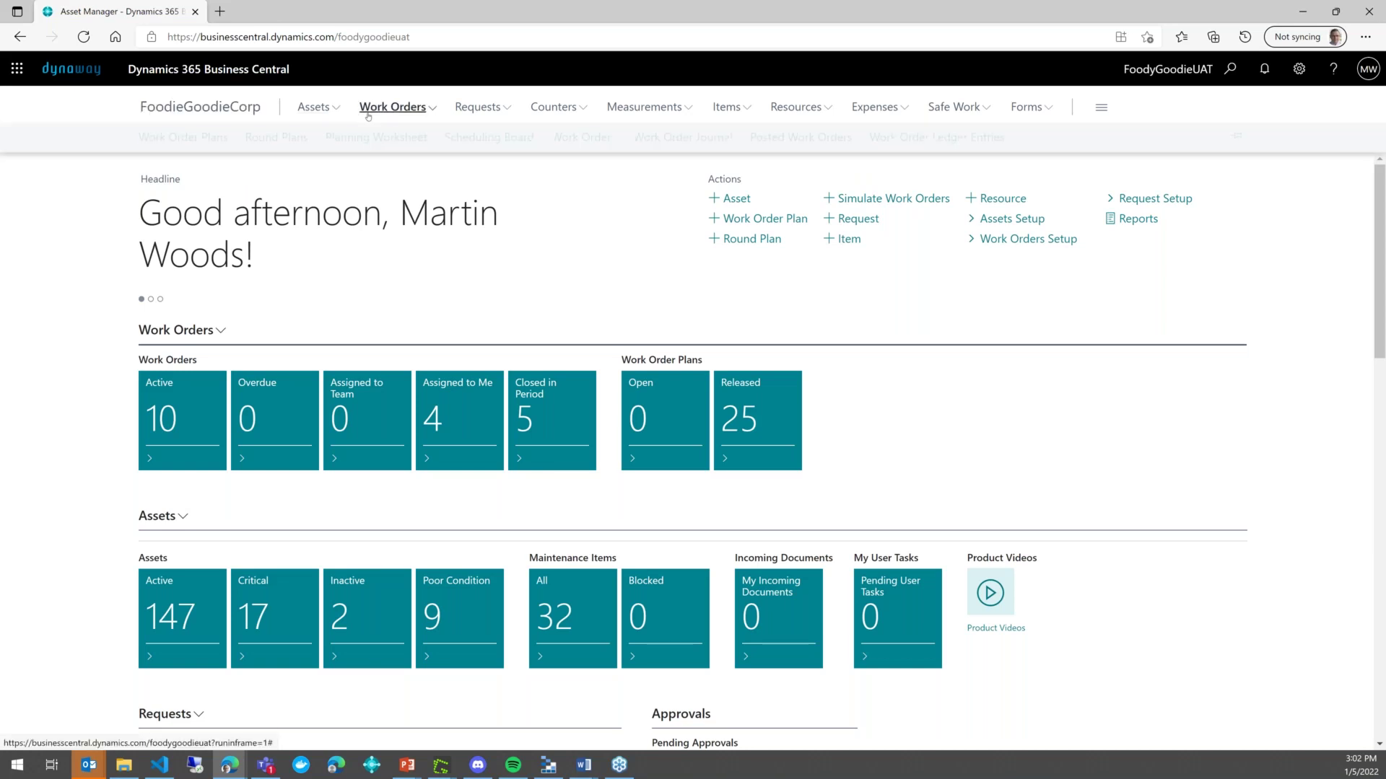
pyautogui.click(193, 145)
pyautogui.click(187, 142)
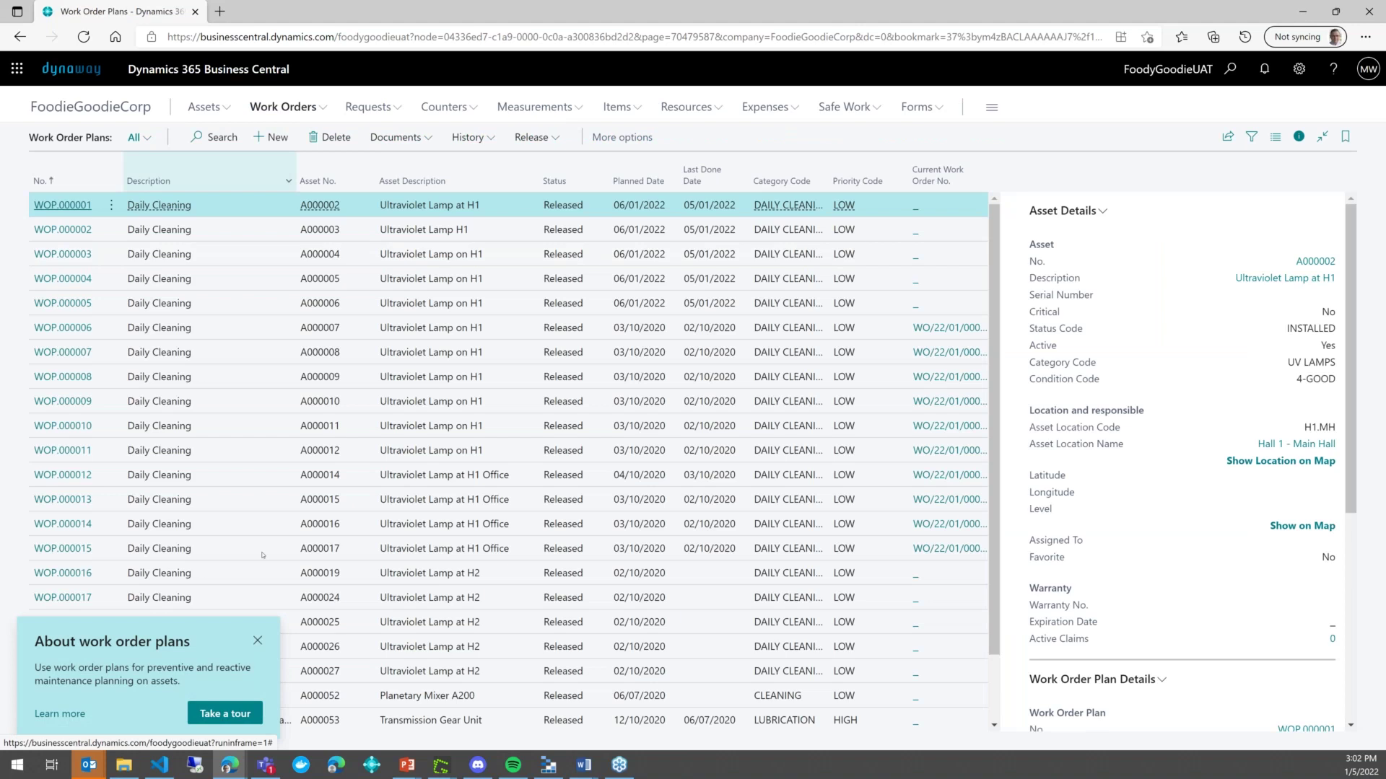
pyautogui.click(276, 139)
pyautogui.click(348, 276)
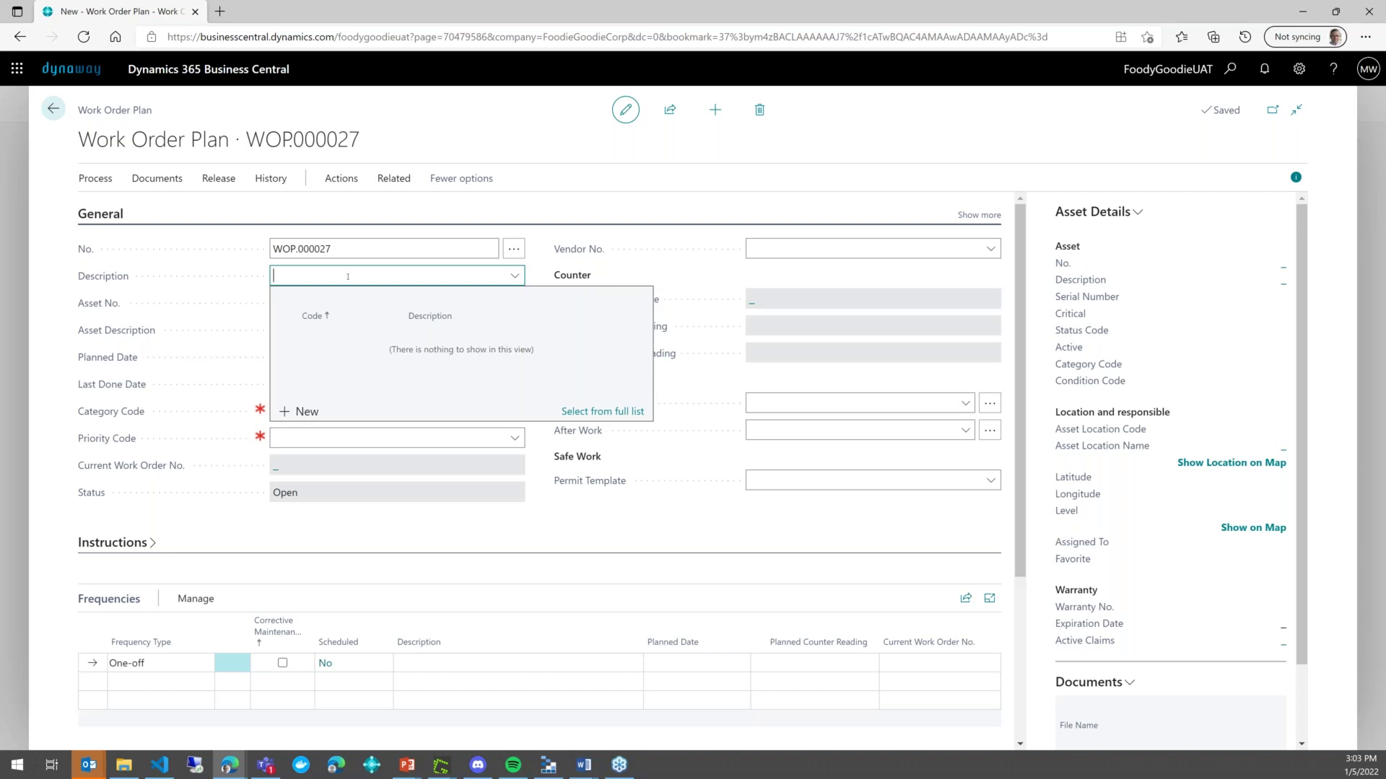
pyautogui.write('Cleaning of the asset')
# Search the asset numbers for "plan" and assign A000044, Planetary Mixer A200, to the work order plan
pyautogui.click(200, 310)
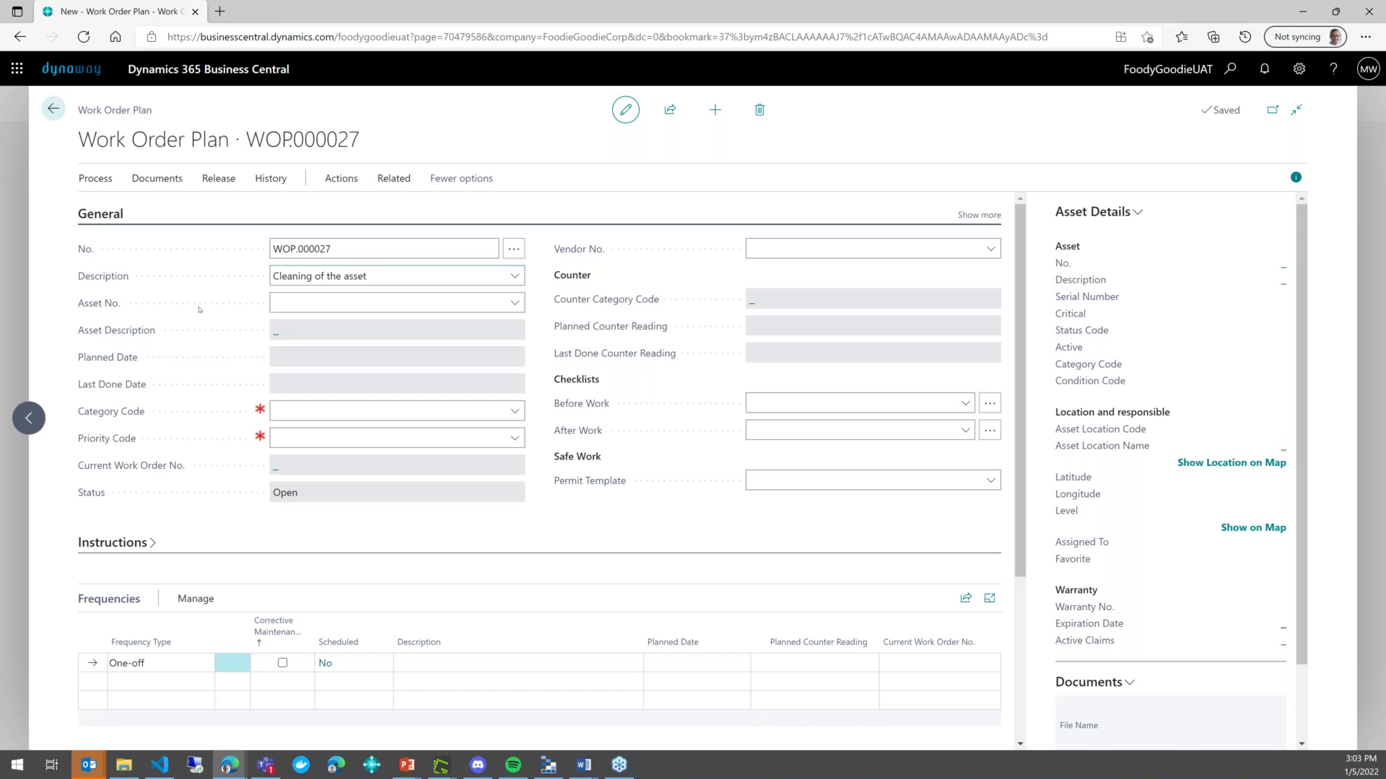
pyautogui.click(498, 303)
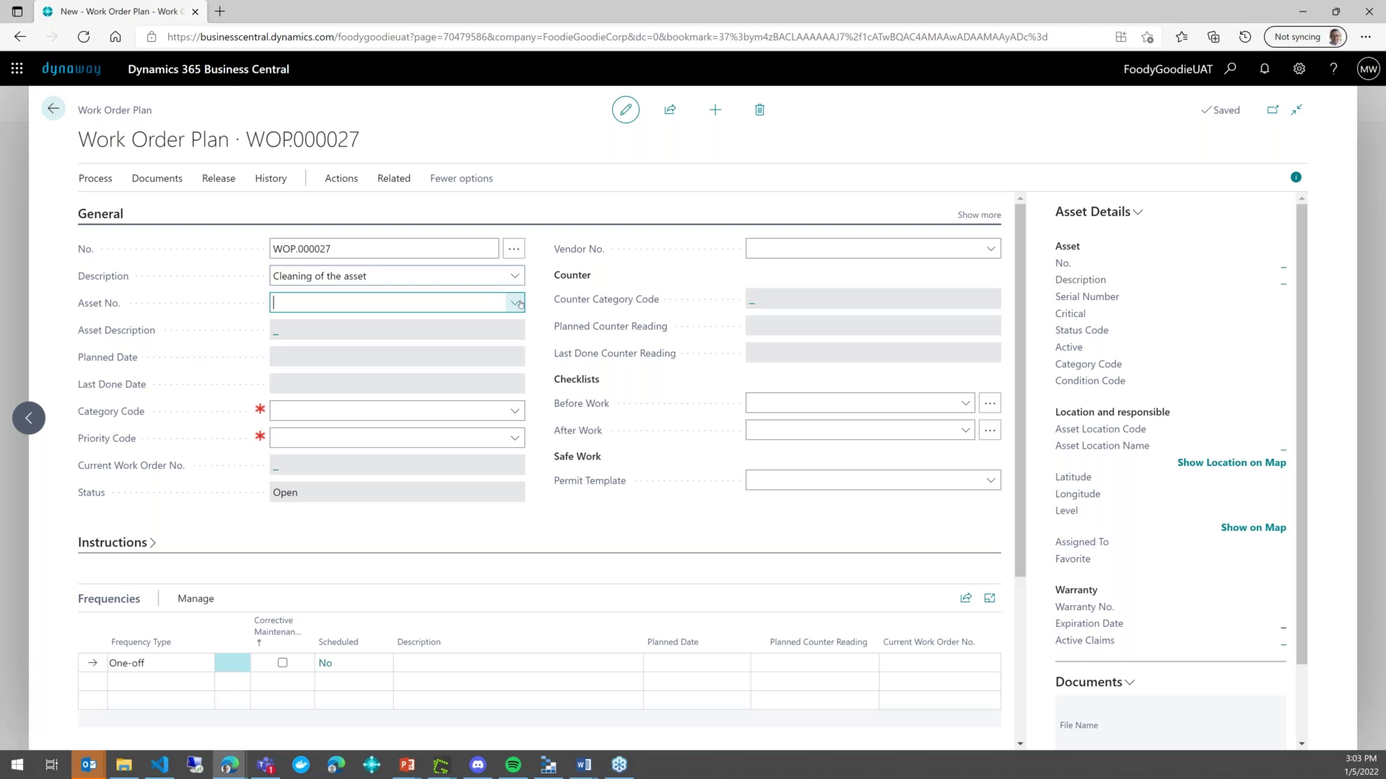
pyautogui.click(515, 303)
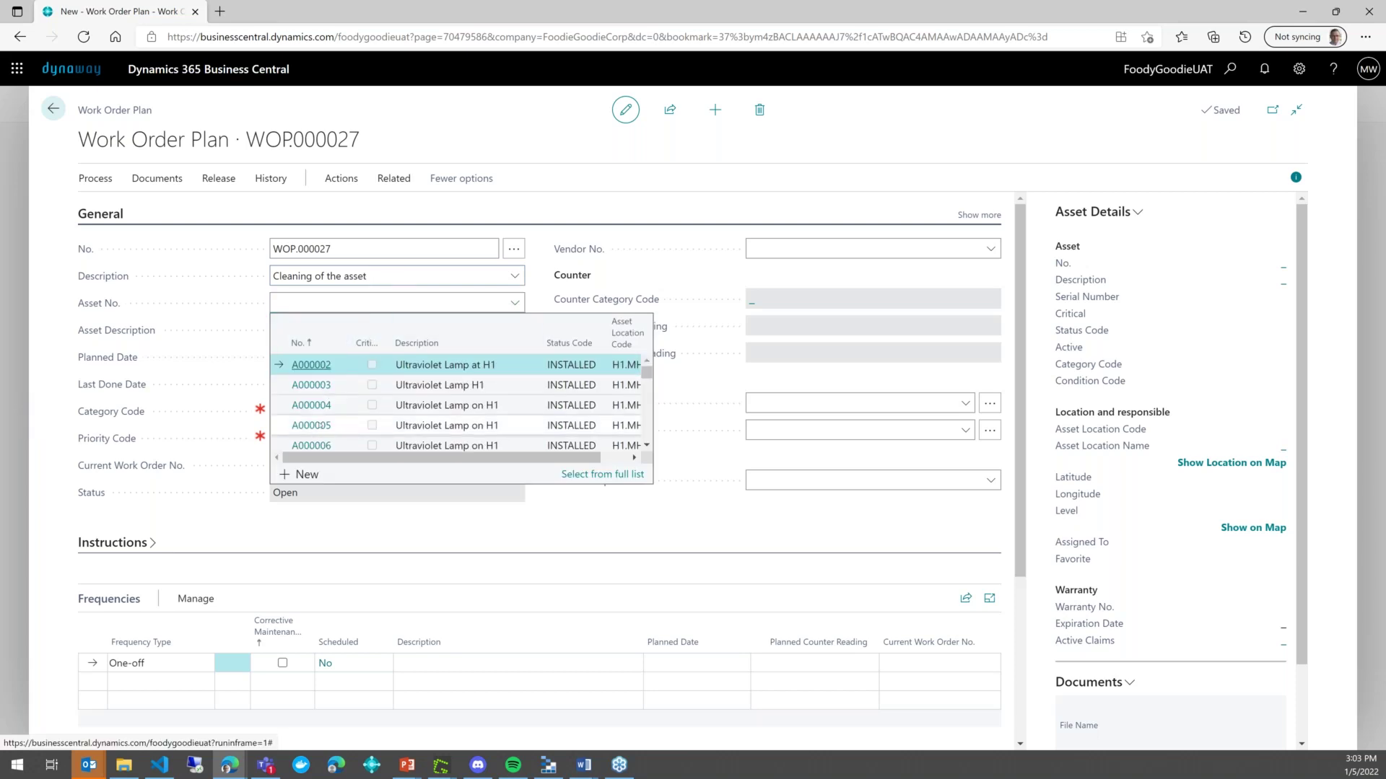
pyautogui.click(298, 304)
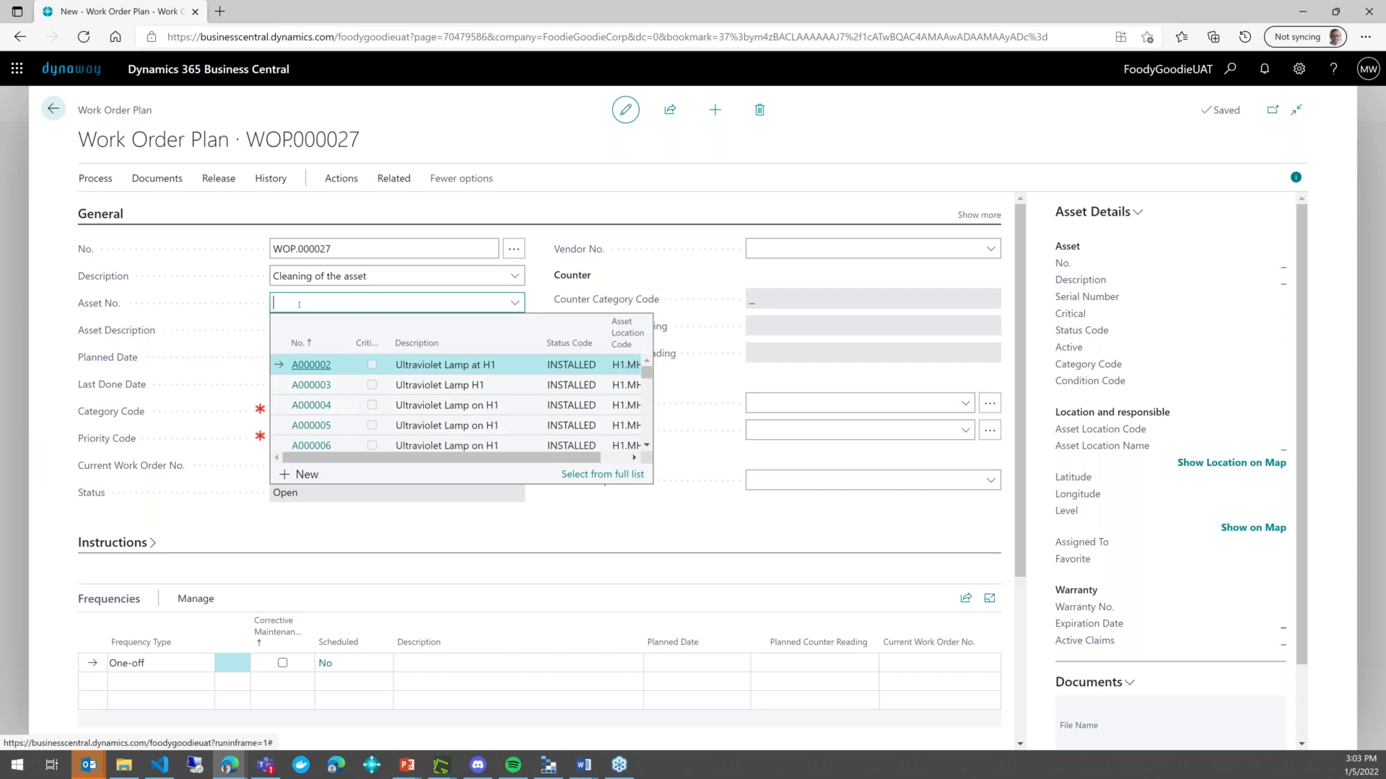
pyautogui.write('plan')
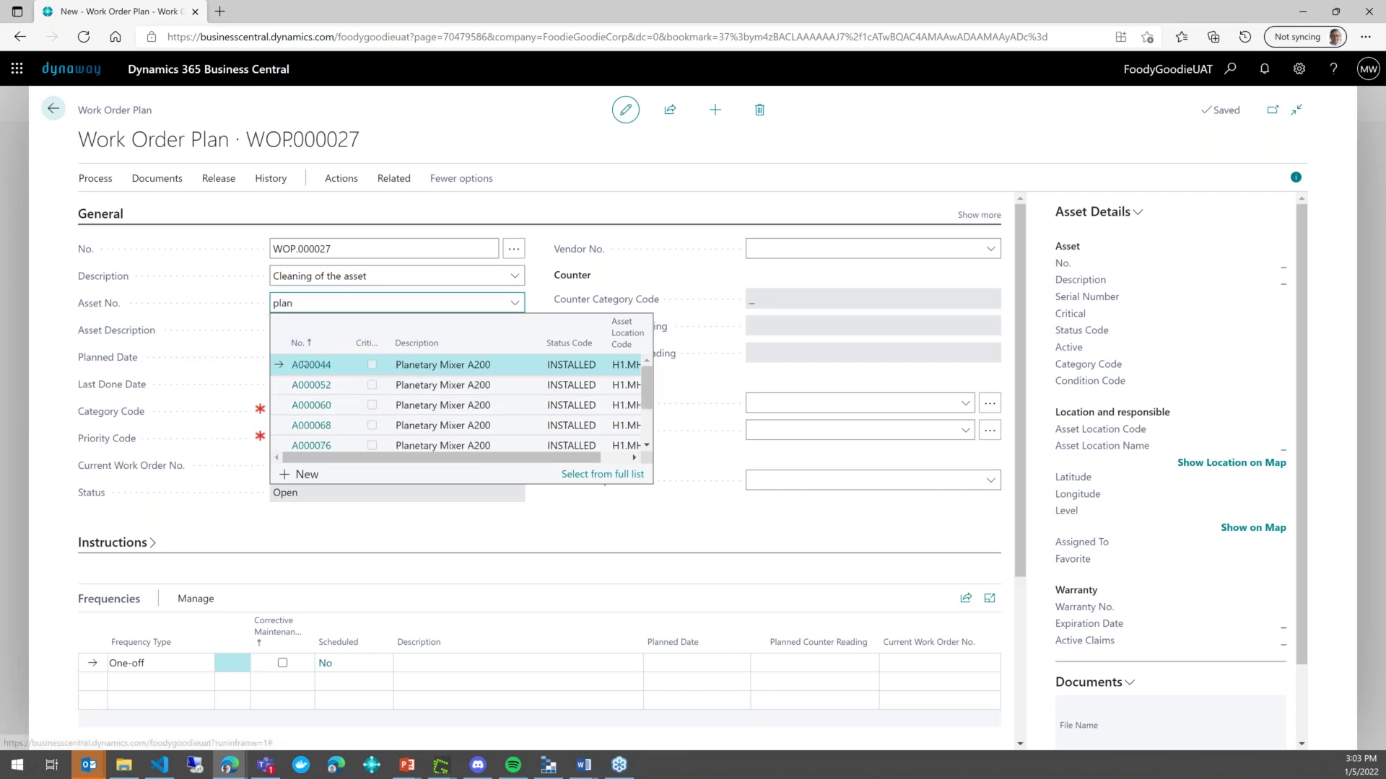
pyautogui.click(320, 363)
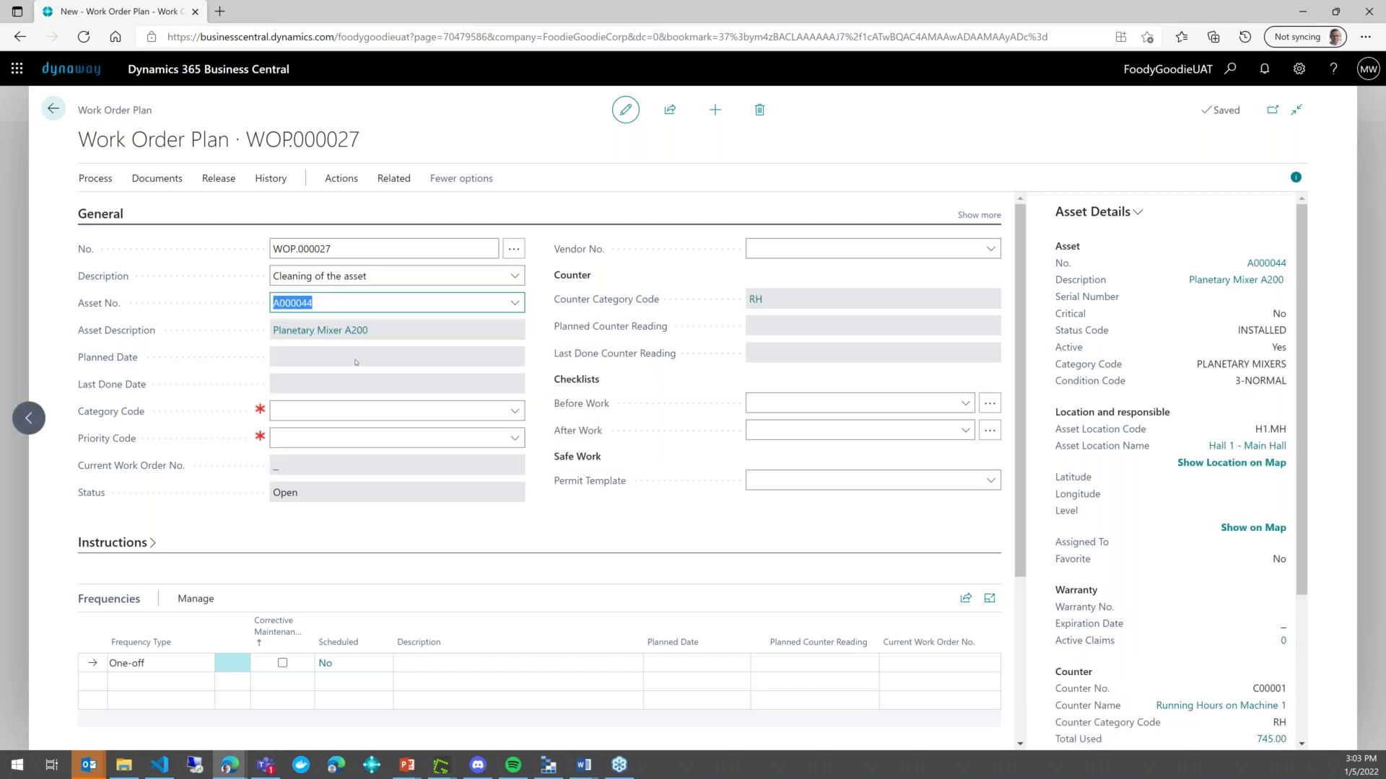
# Set the plan's category code to CLEANING and its priority code to MEDIUM
pyautogui.click(349, 412)
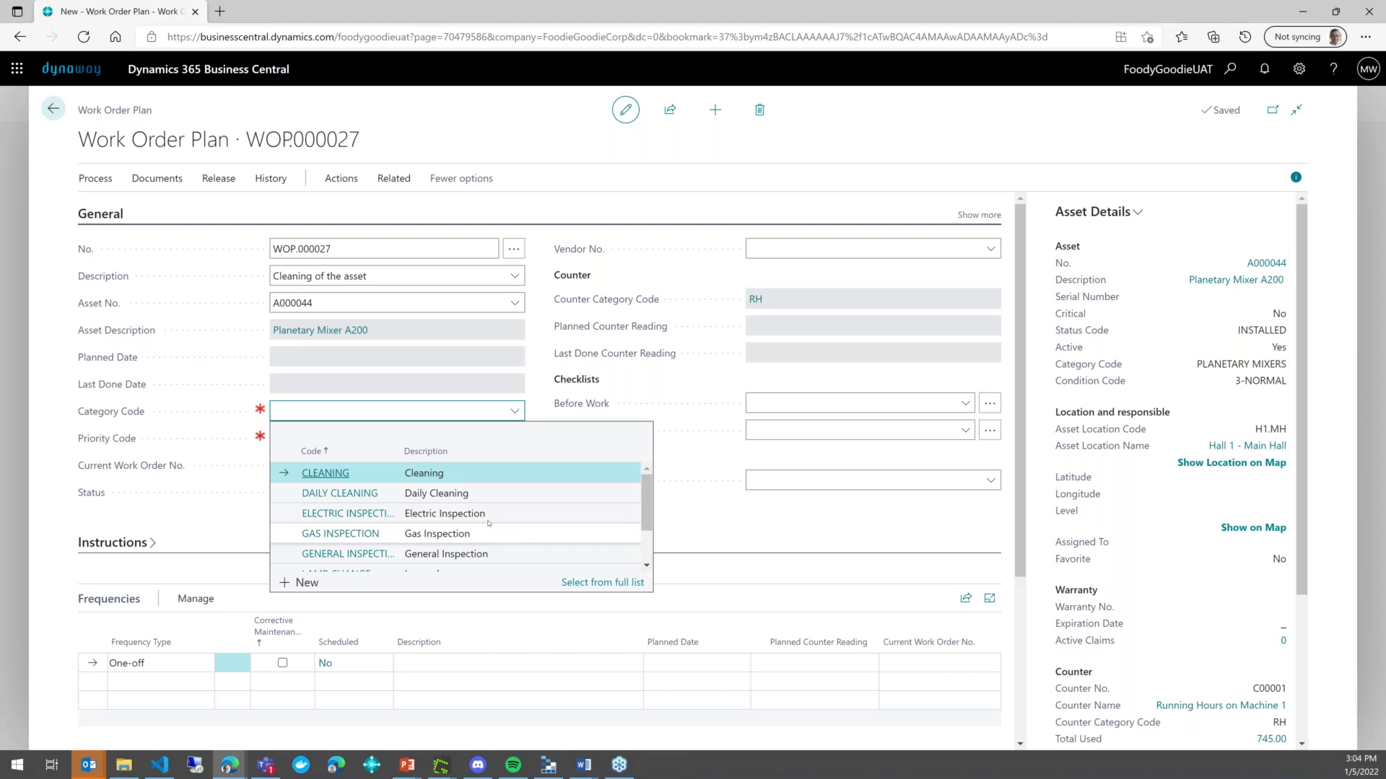
pyautogui.click(337, 475)
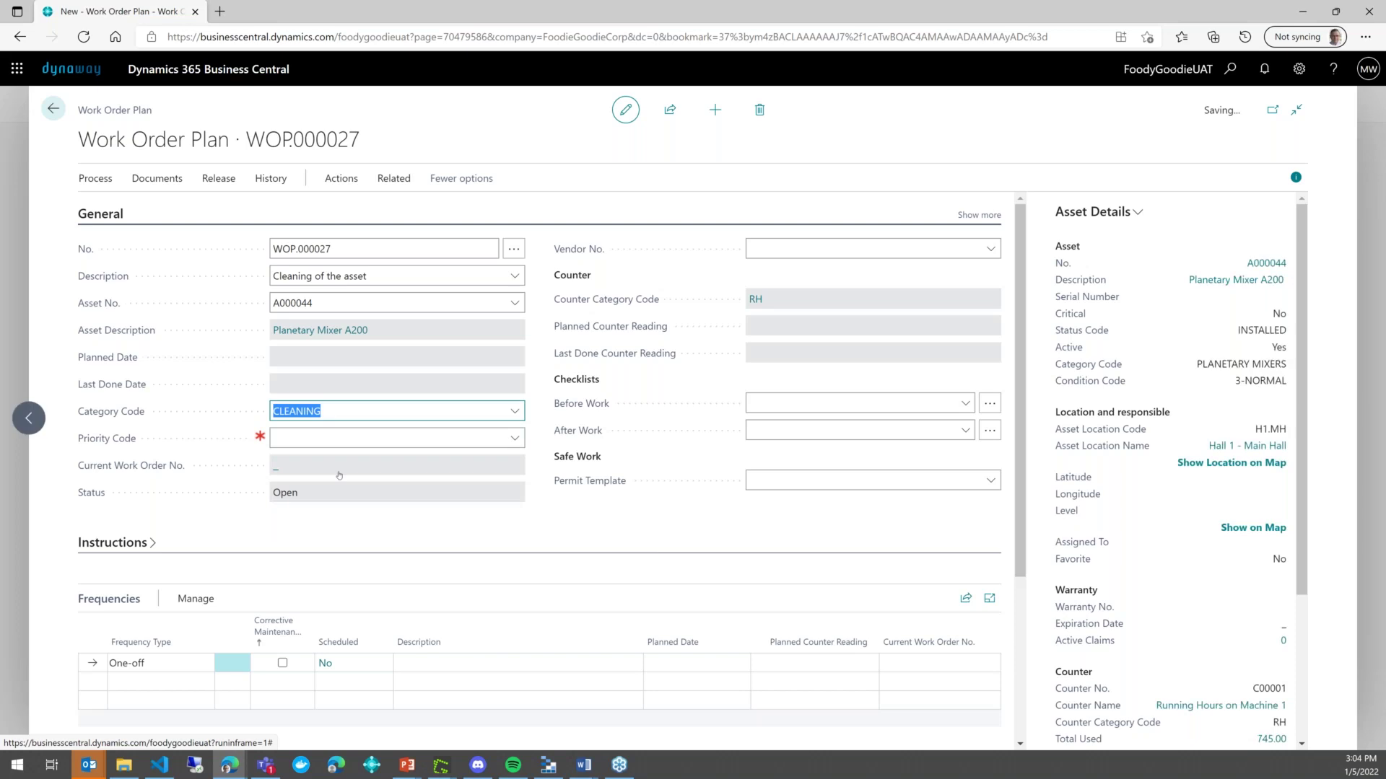
pyautogui.click(327, 442)
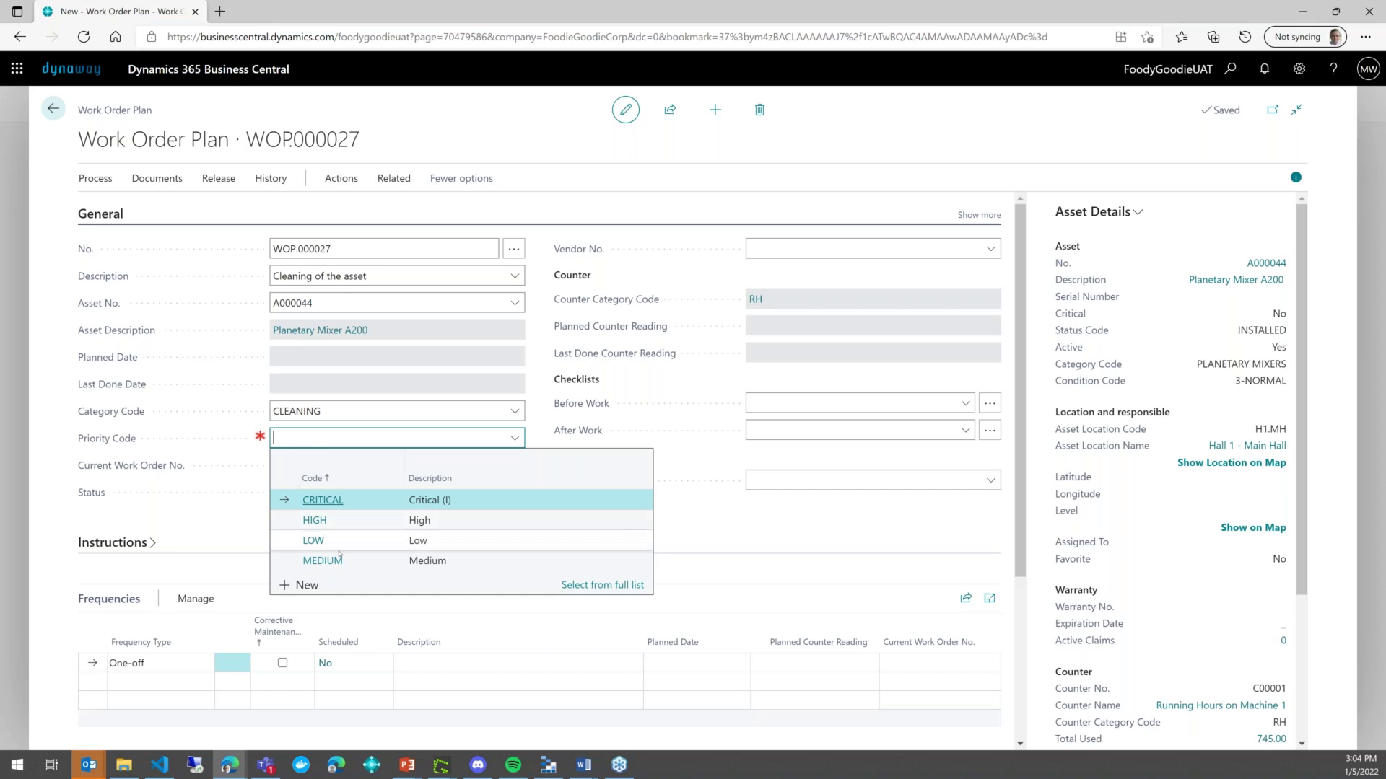
pyautogui.click(357, 564)
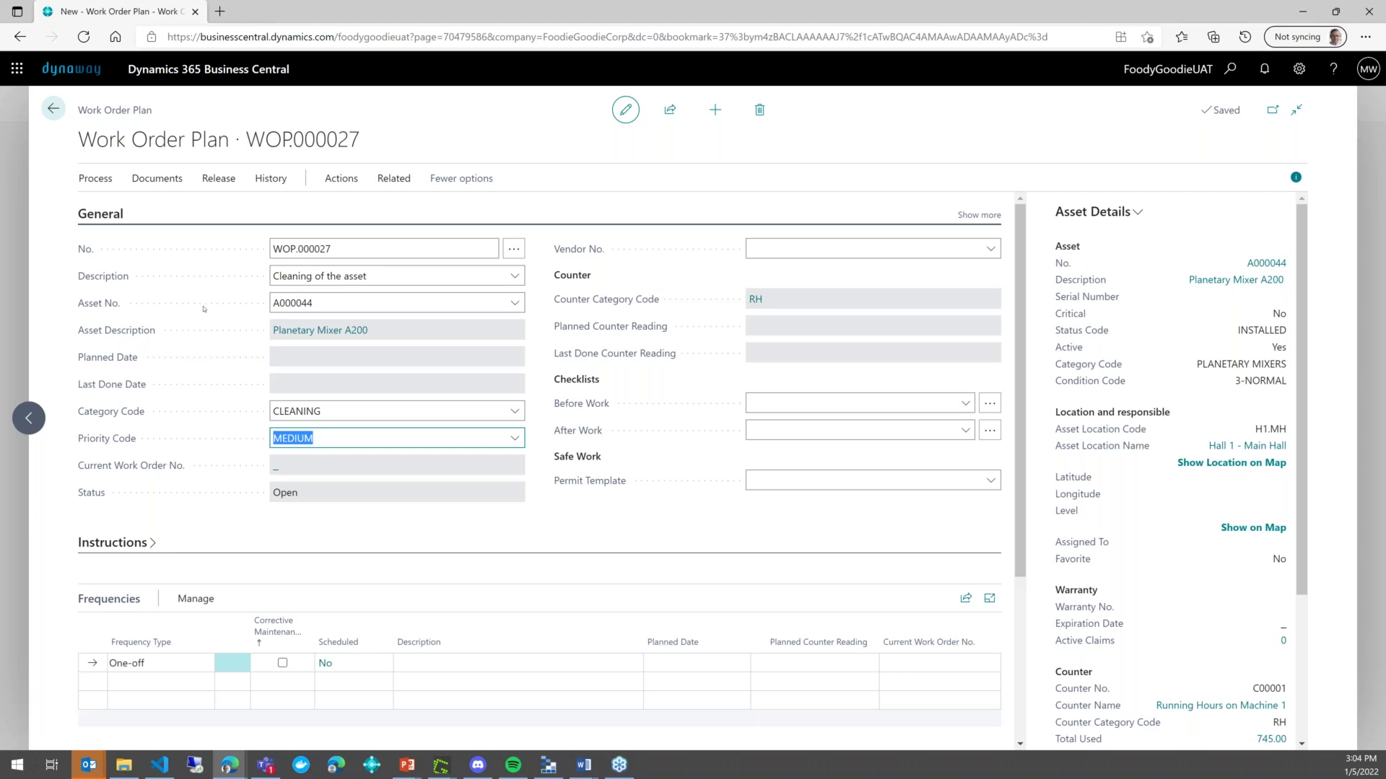
pyautogui.click(121, 220)
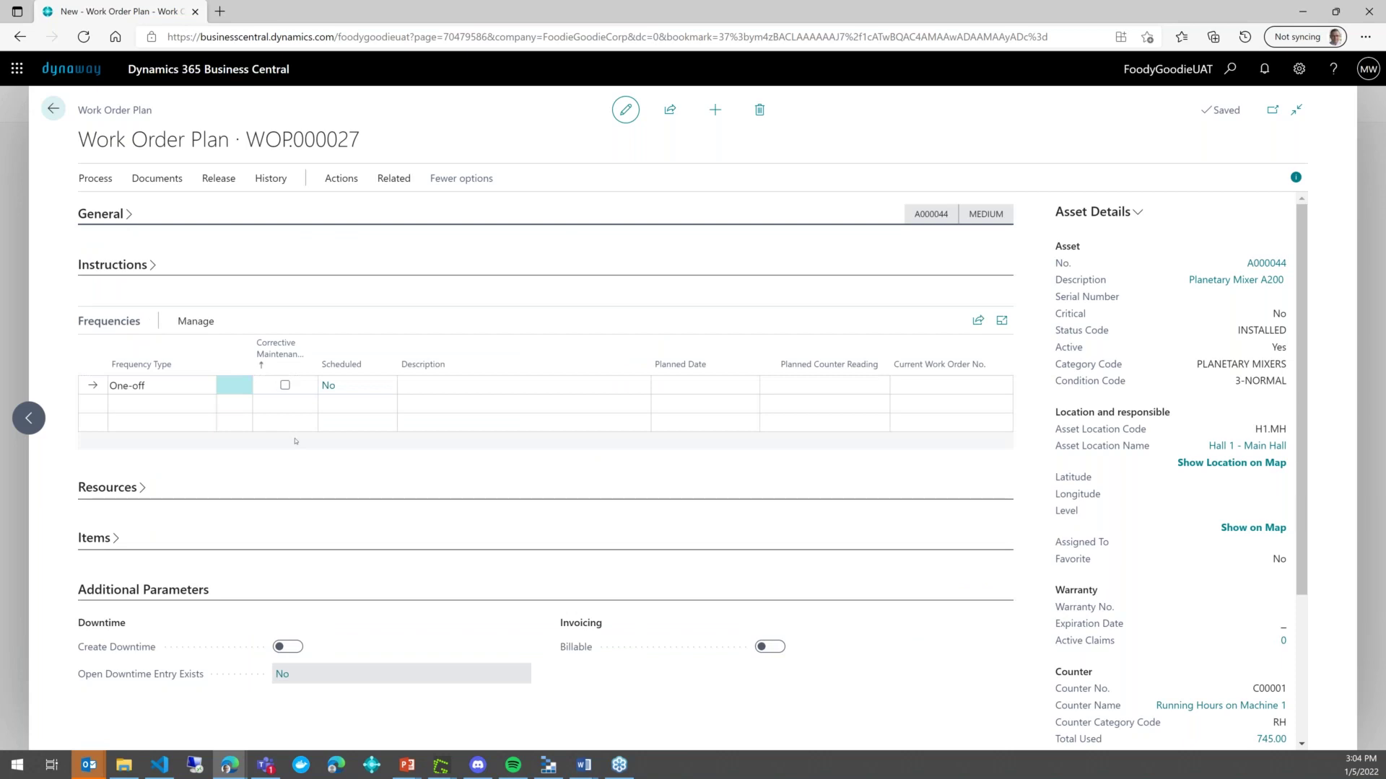
# Keep the first frequency line as One-off and set its planned date to 07/01/2022
pyautogui.click(197, 386)
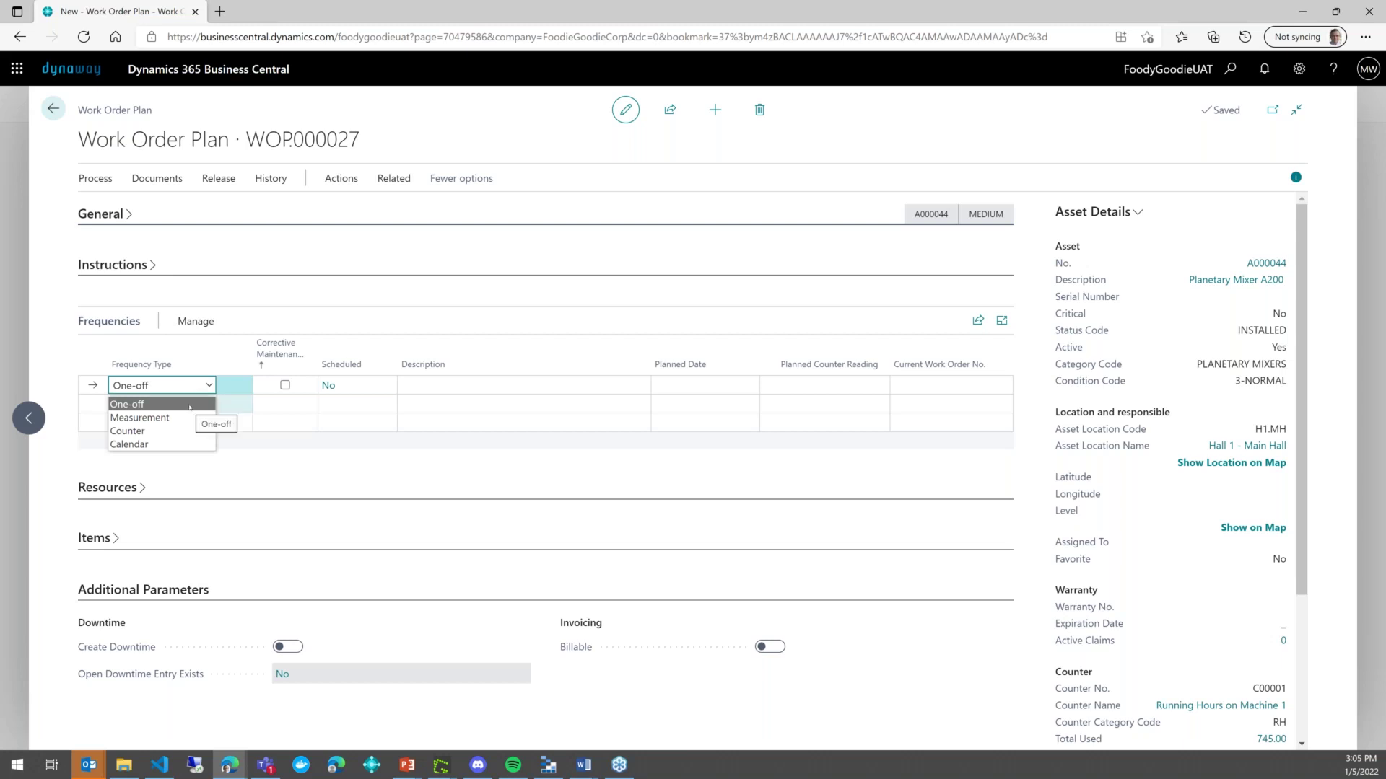
pyautogui.click(190, 407)
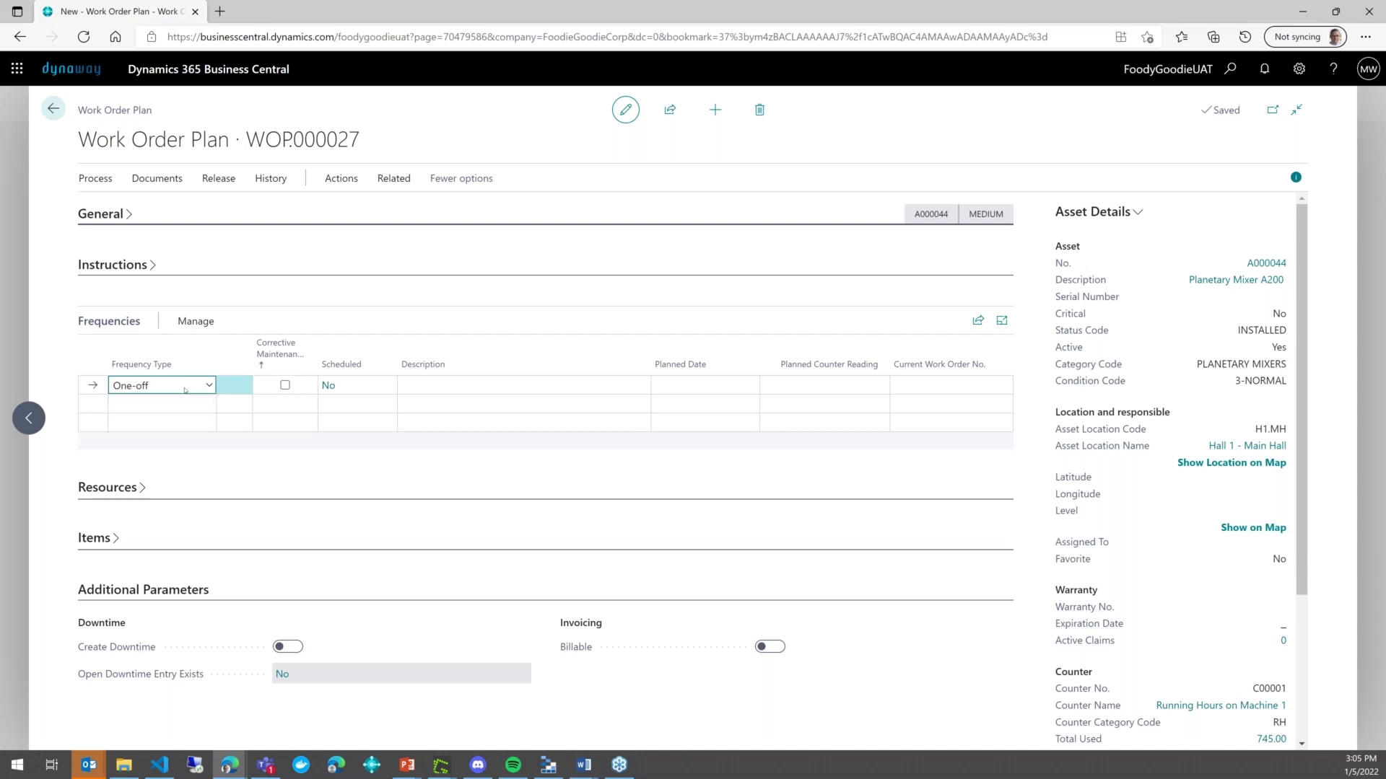
pyautogui.click(678, 385)
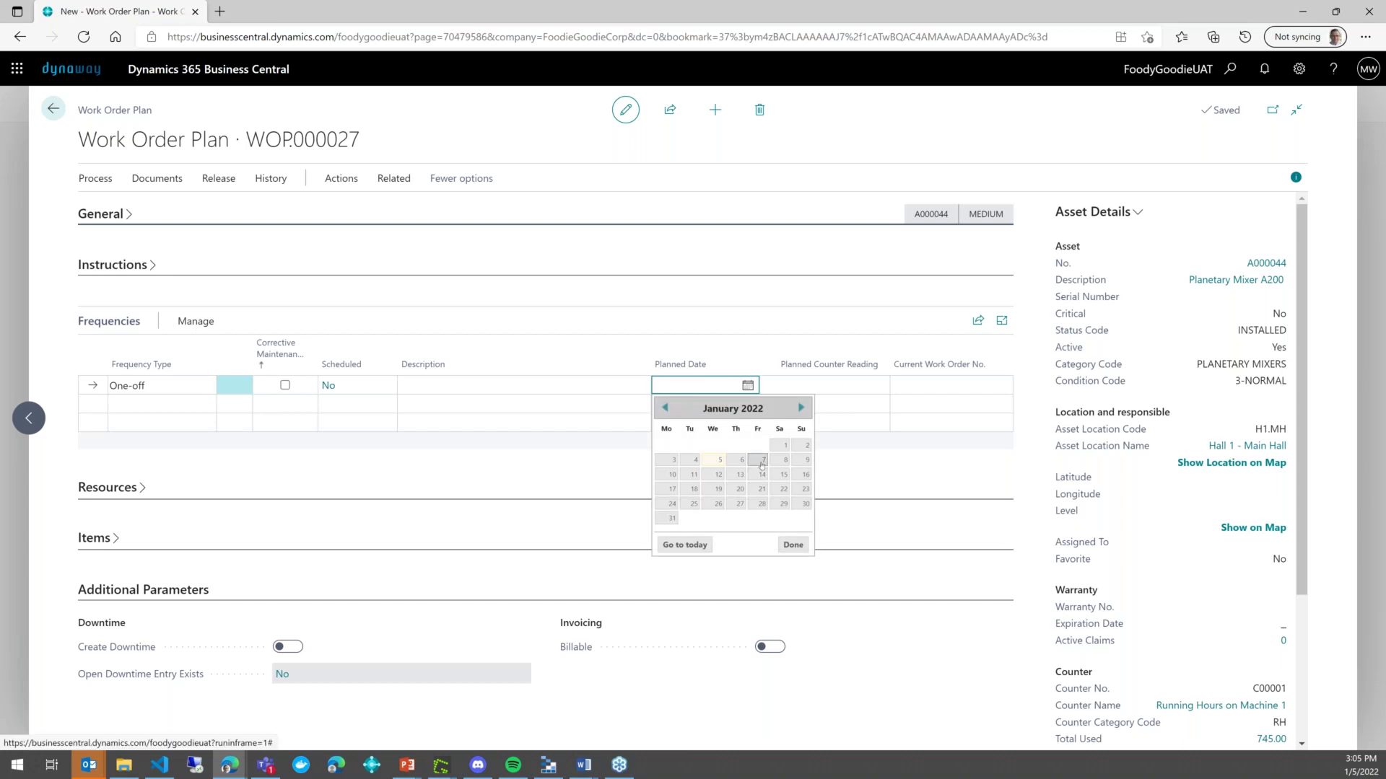
pyautogui.press('Escape')
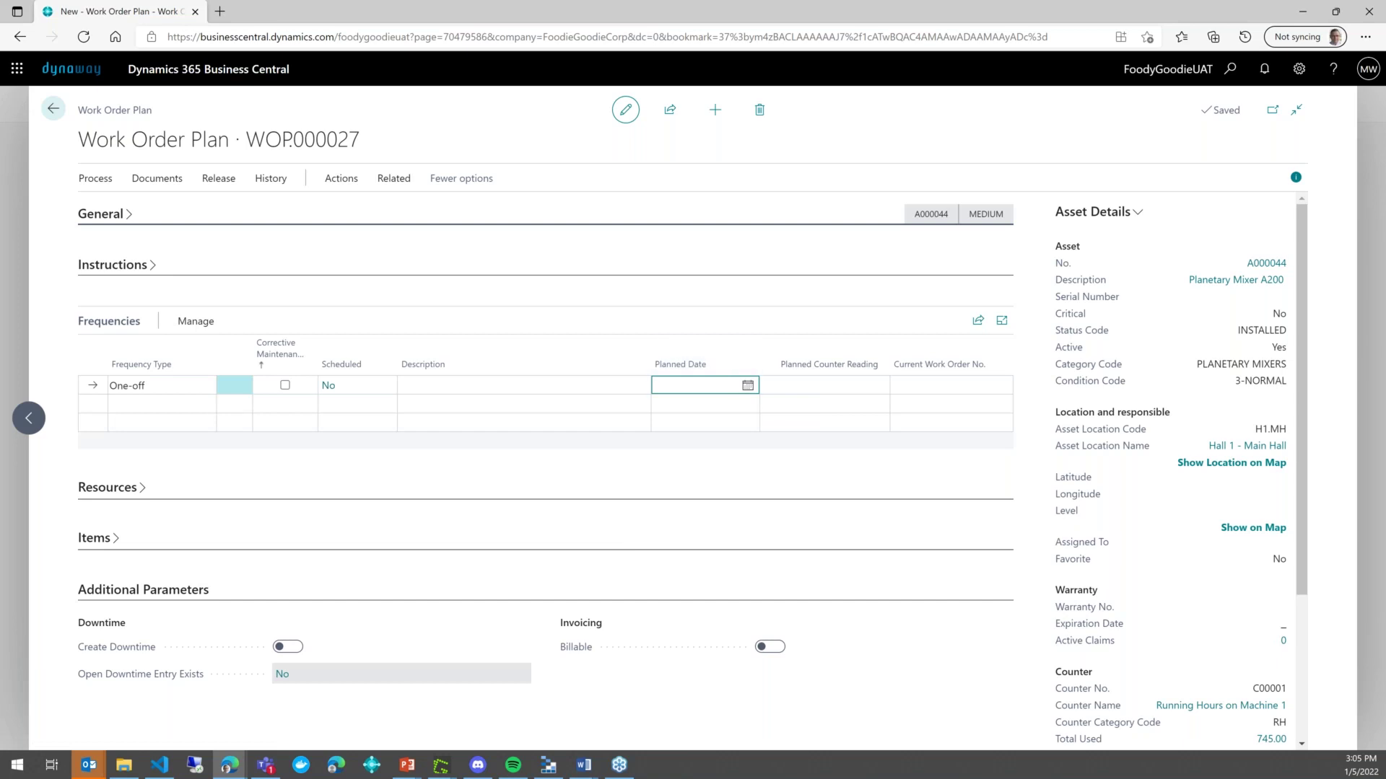
pyautogui.click(747, 386)
pyautogui.click(758, 462)
pyautogui.click(711, 464)
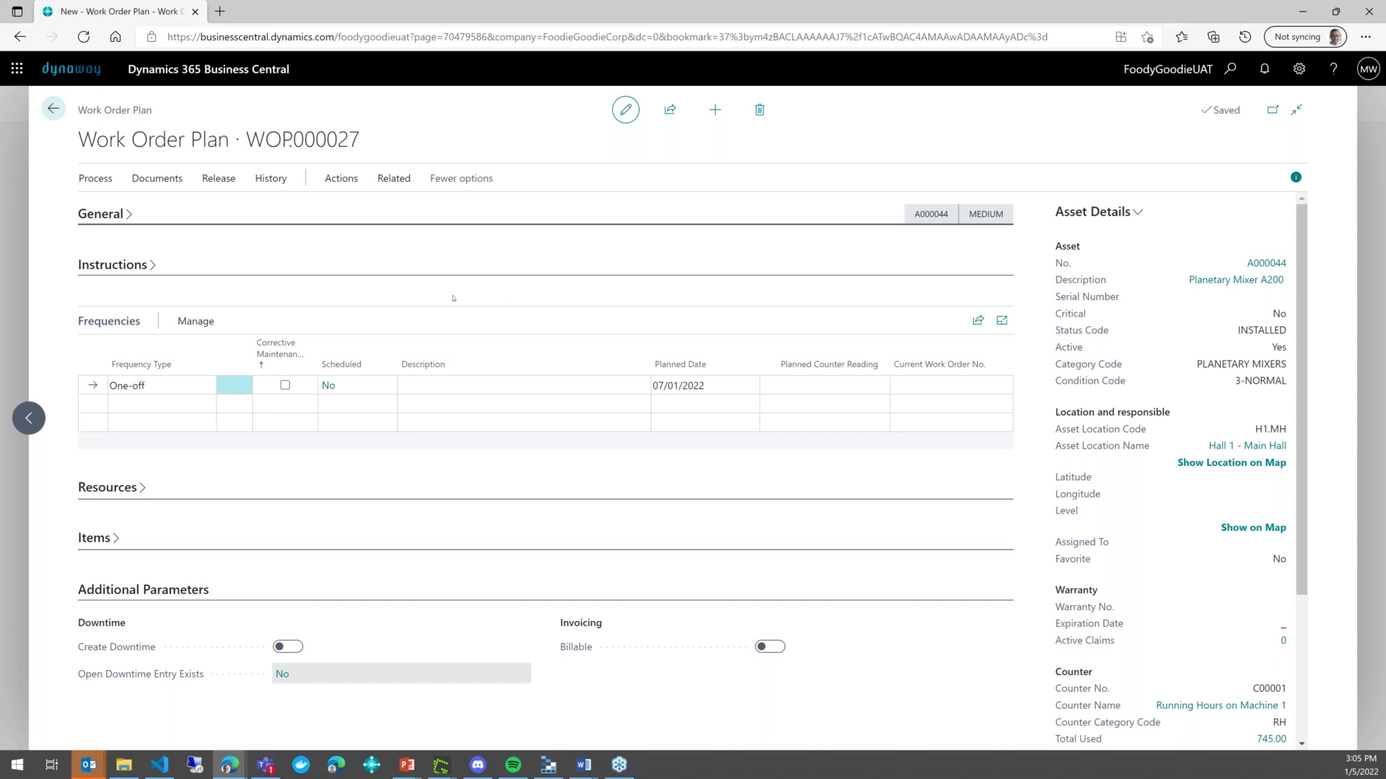
# Change the first line's frequency type to Calendar and open its recurrence schedule
pyautogui.click(176, 385)
pyautogui.click(176, 385)
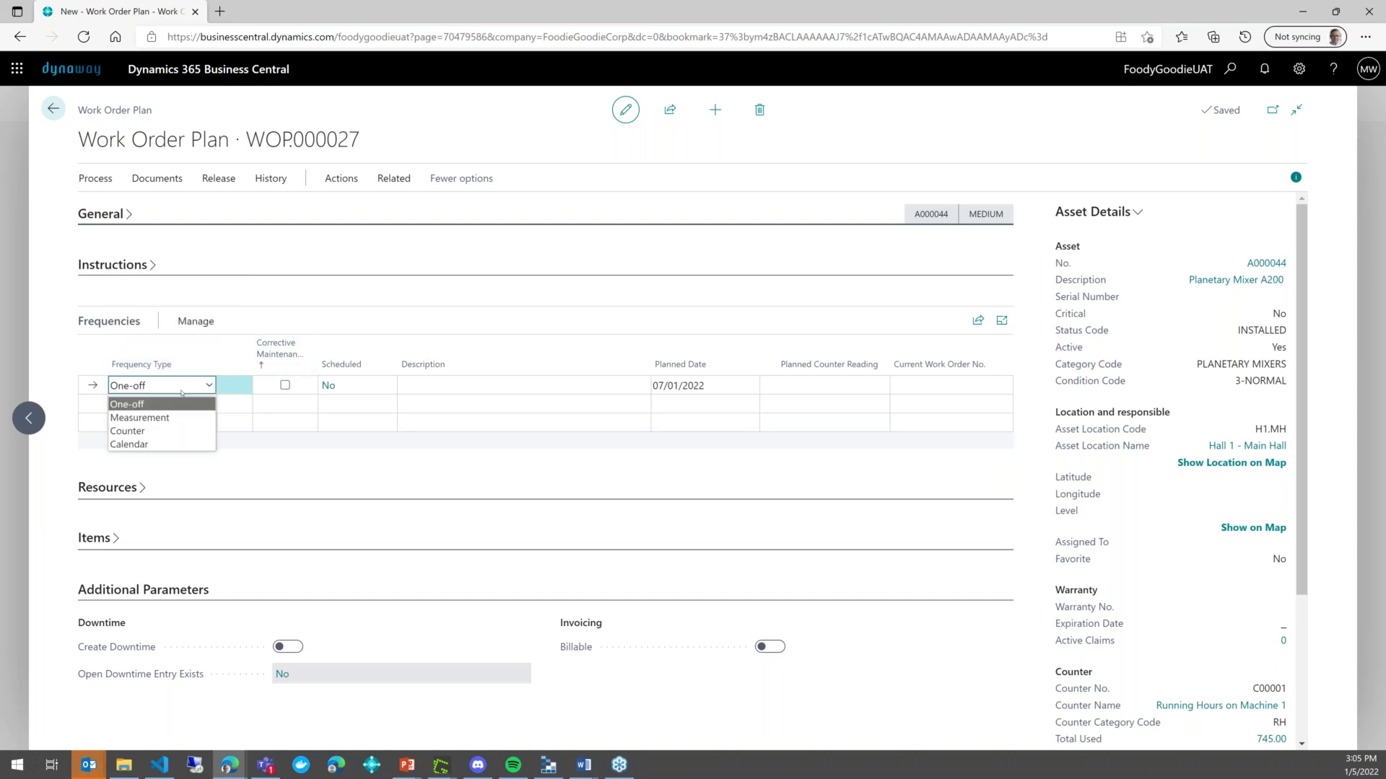
pyautogui.click(168, 444)
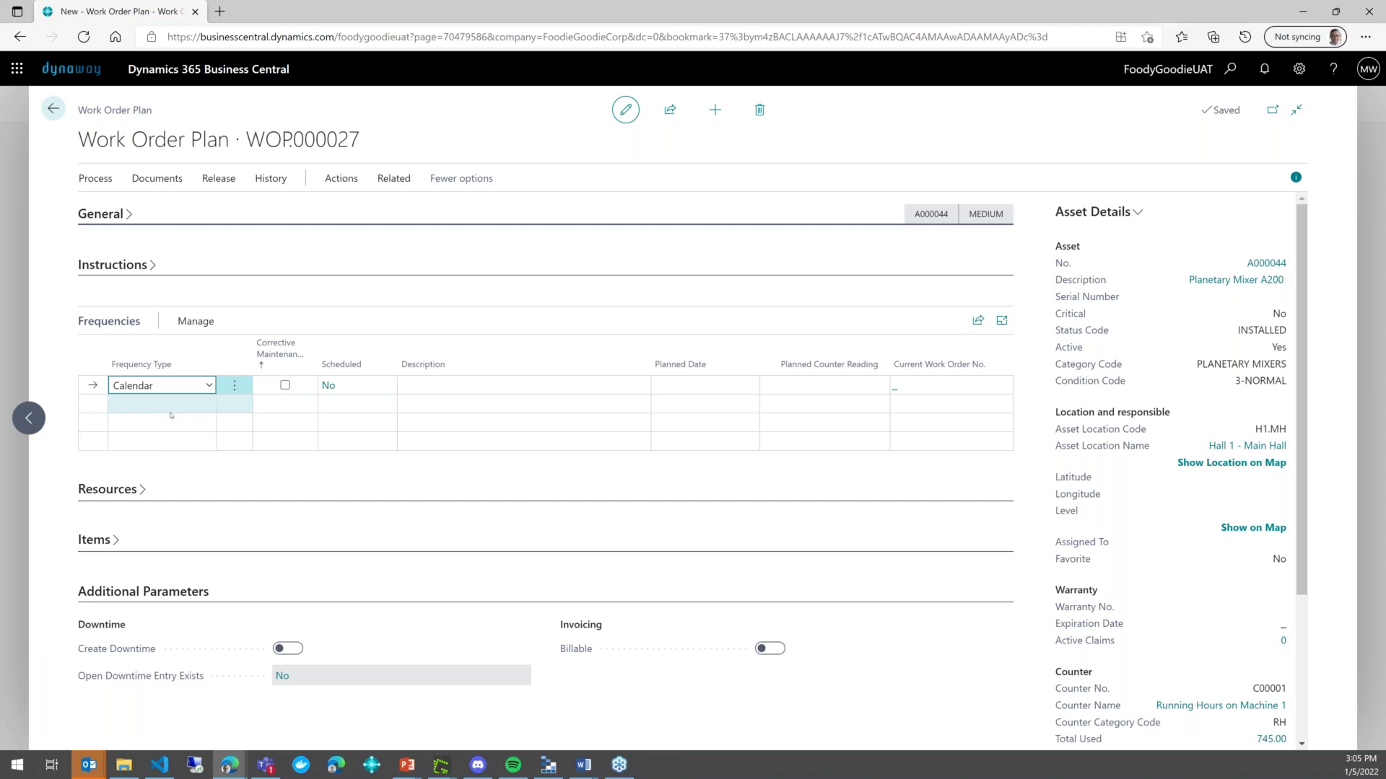
pyautogui.click(196, 322)
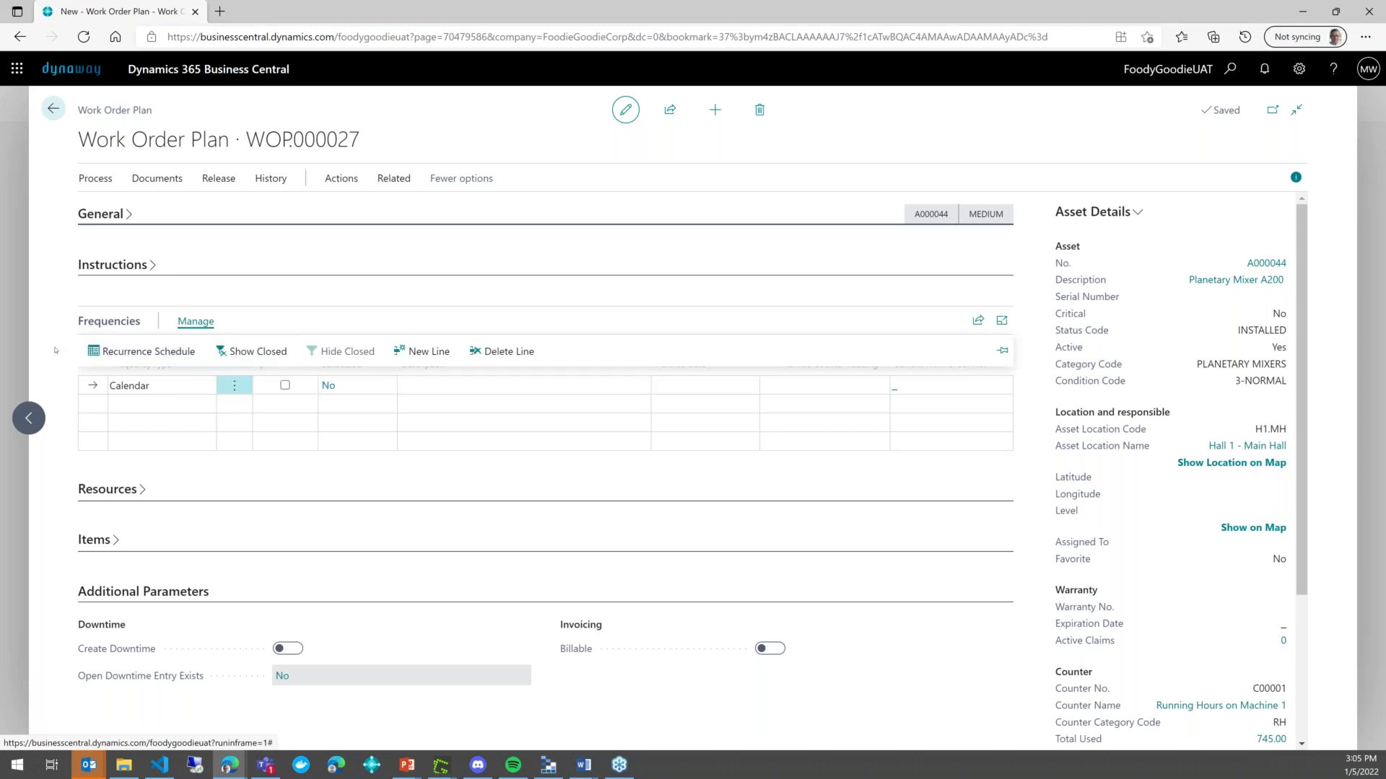
pyautogui.click(334, 391)
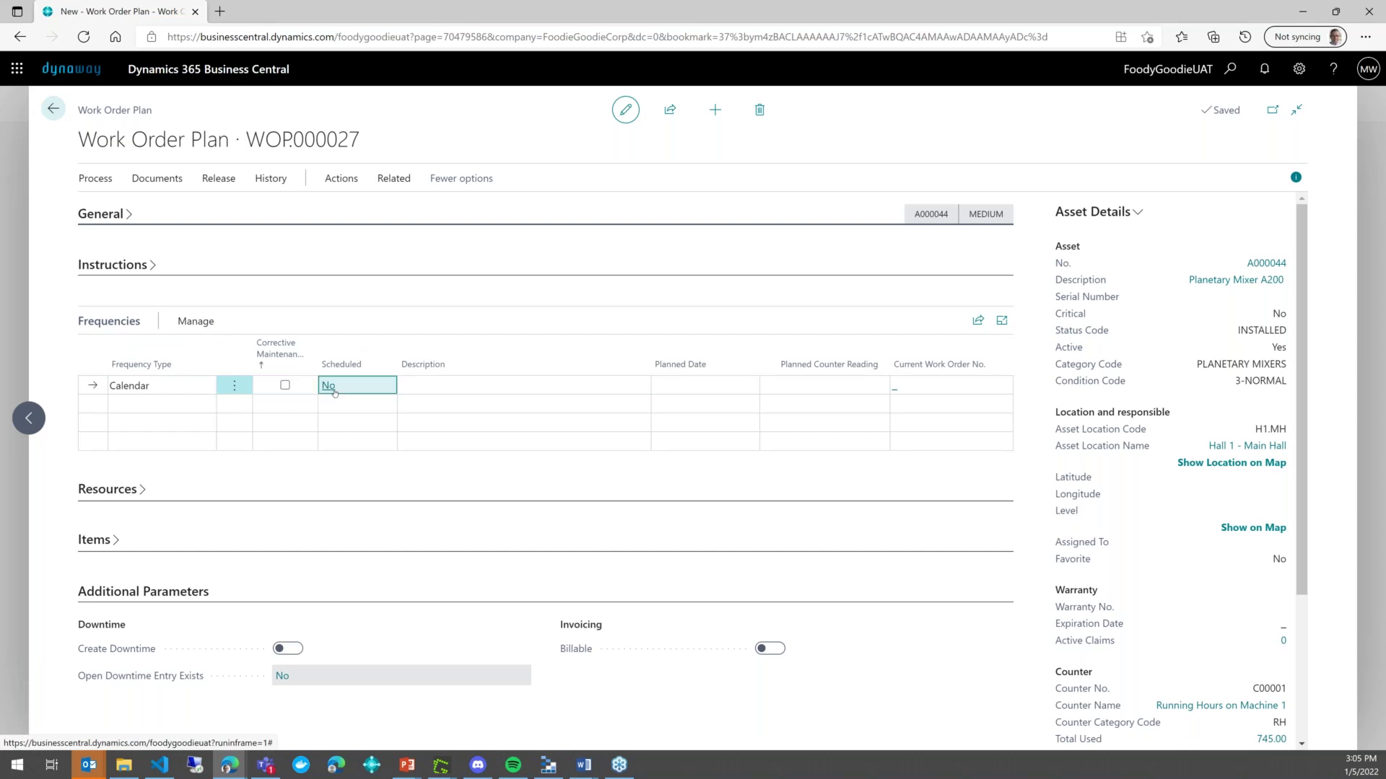
pyautogui.click(334, 391)
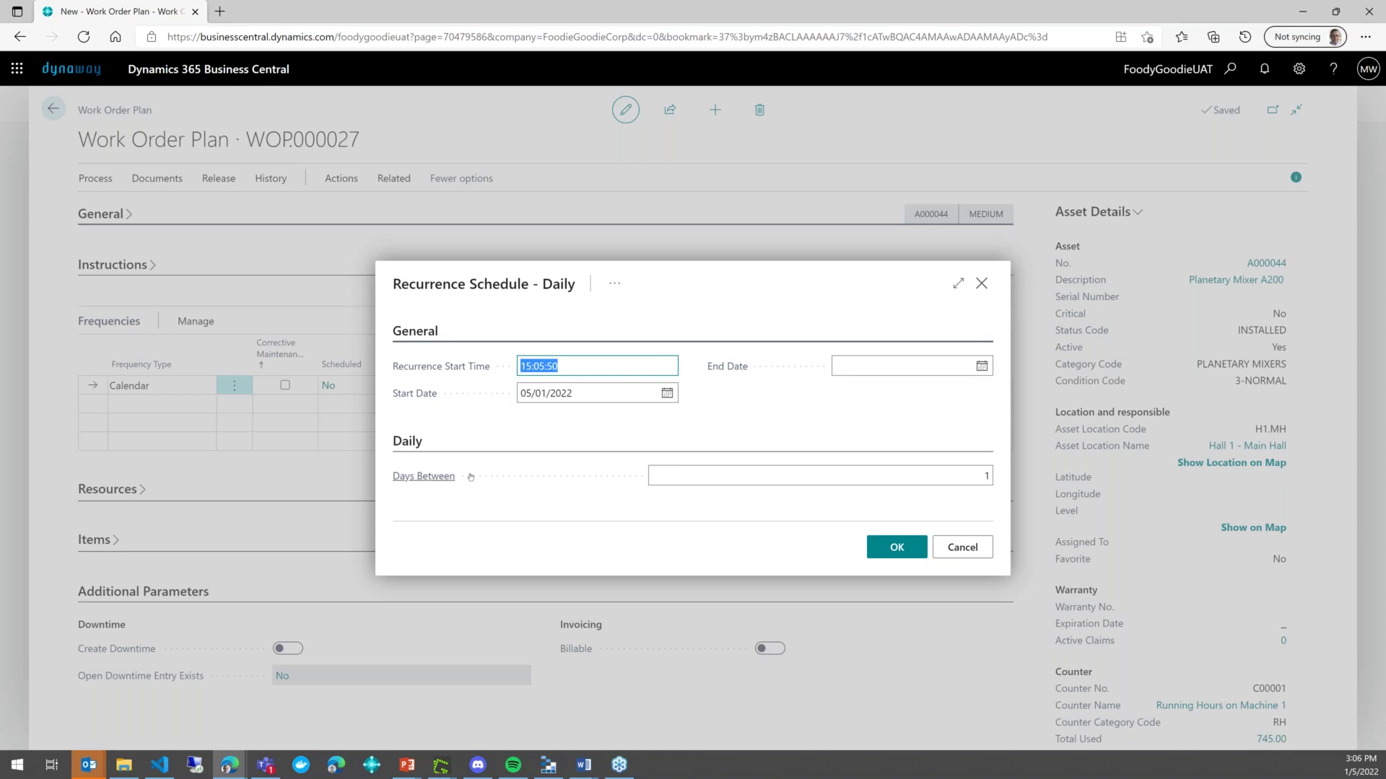
# Set the daily recurrence to 2 days between occurrences
pyautogui.click(790, 484)
pyautogui.write('2')
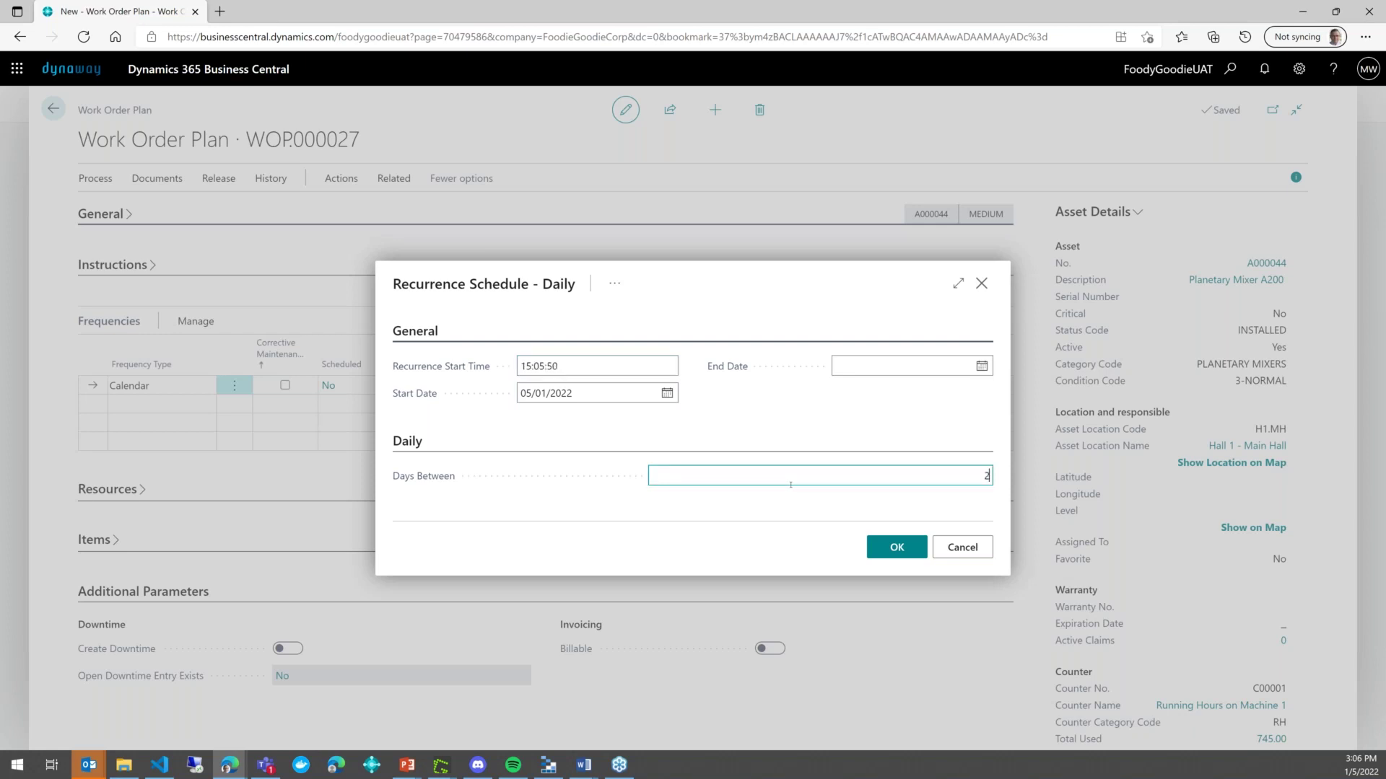
pyautogui.press('Tab')
# Switch the recurrence schedule to weekly, recurring on Monday, Wednesday, Thursday and Friday, and accept it
pyautogui.click(615, 284)
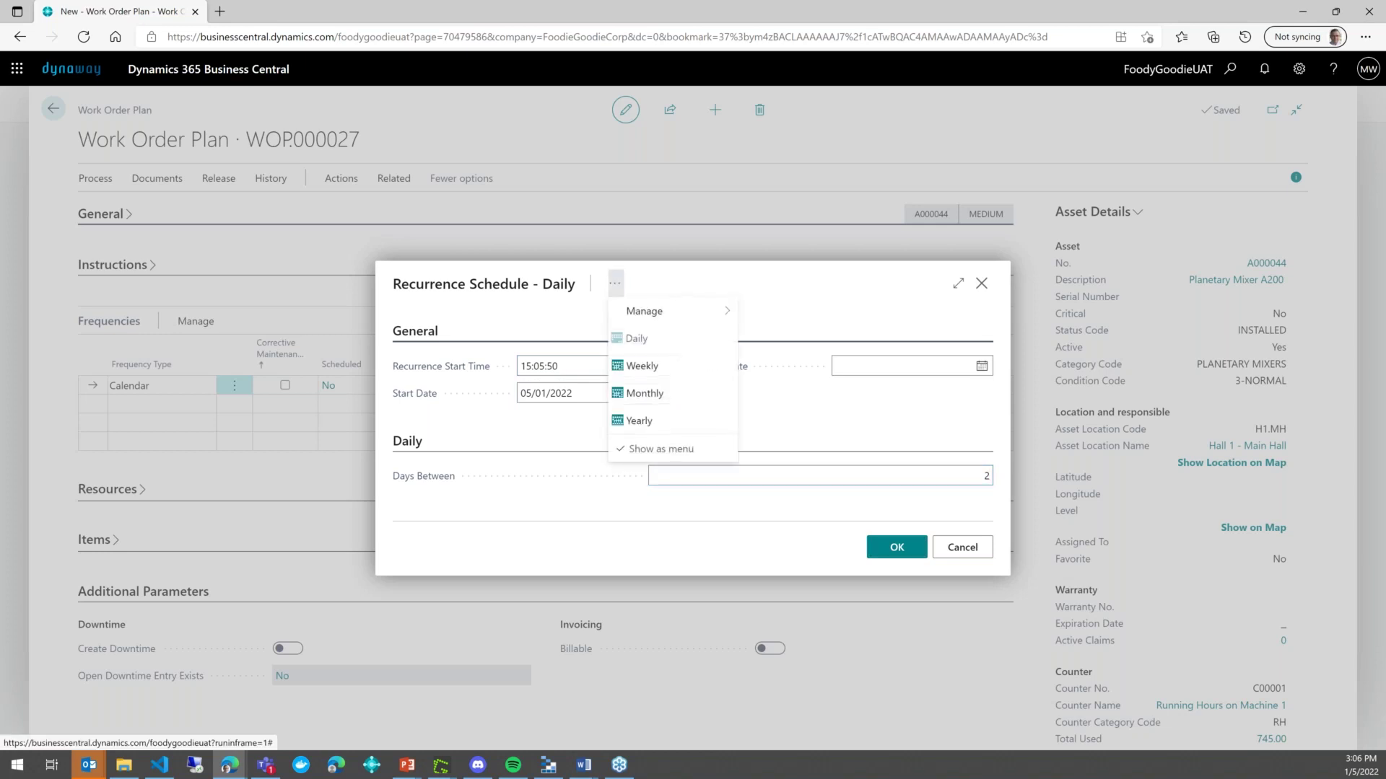
pyautogui.click(708, 365)
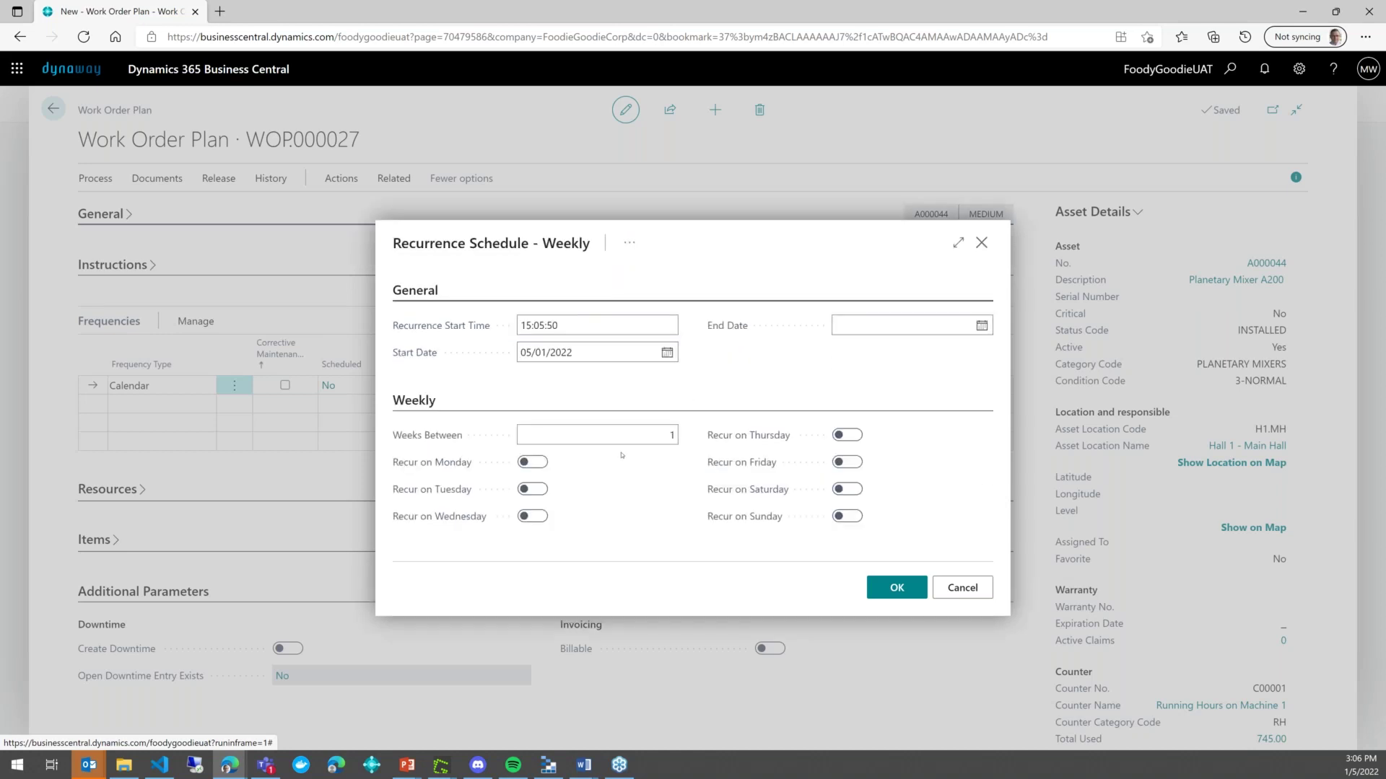
pyautogui.click(545, 464)
pyautogui.click(534, 516)
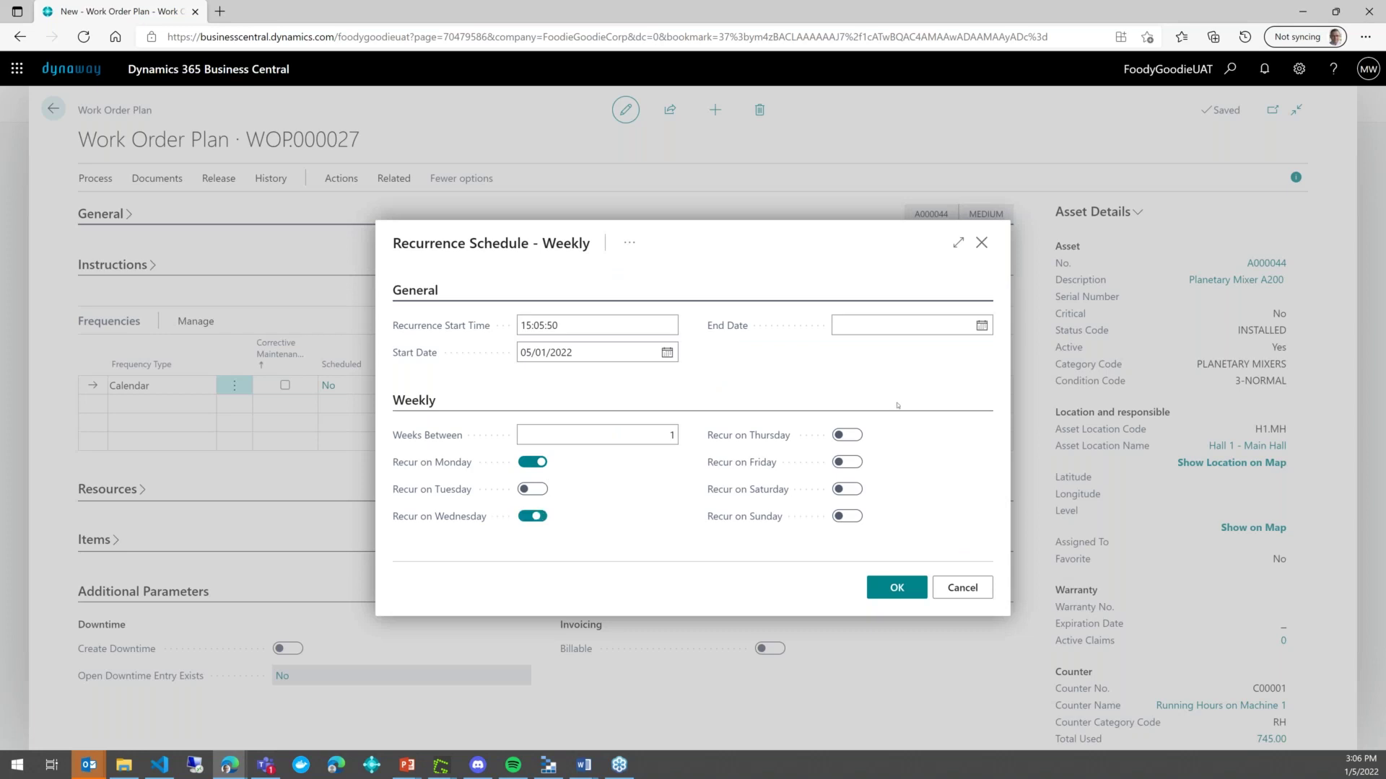
pyautogui.click(848, 435)
pyautogui.click(851, 459)
pyautogui.click(897, 587)
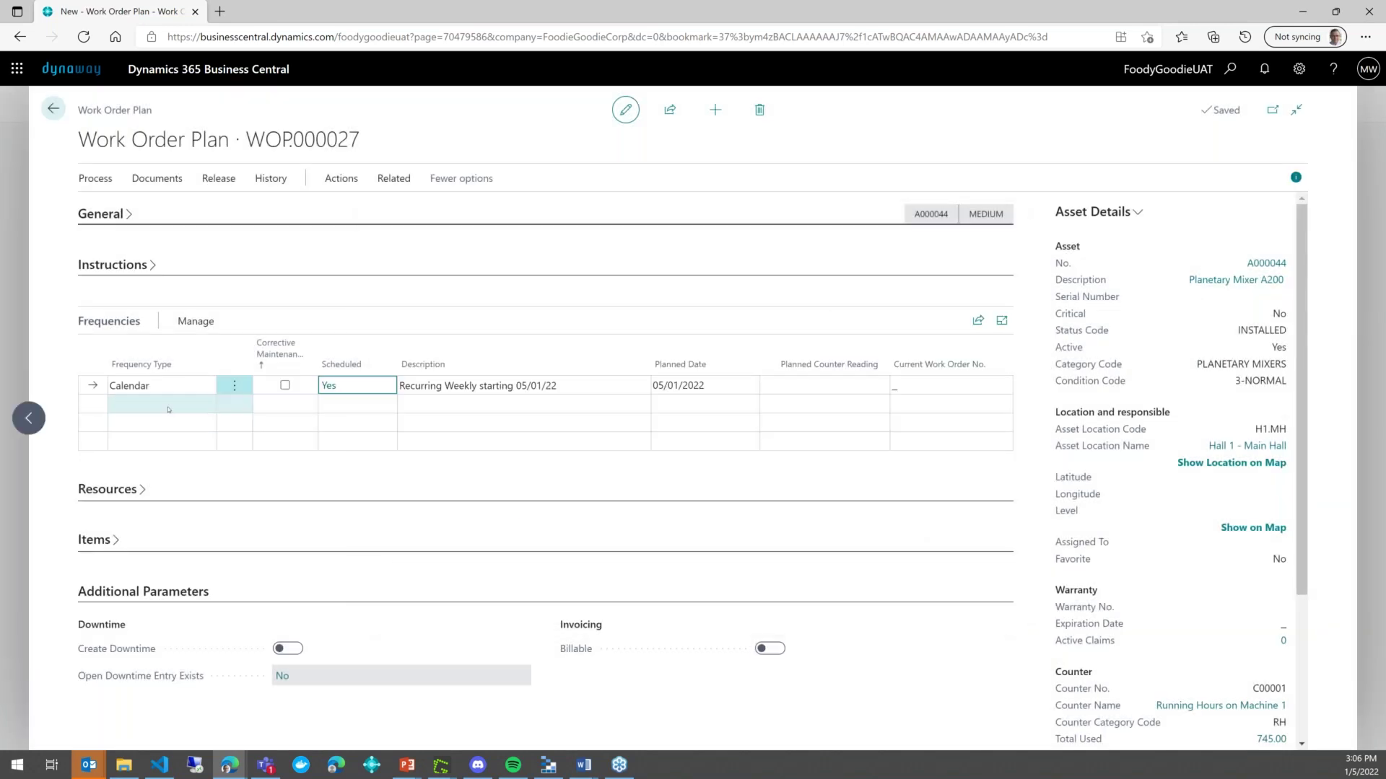
# Add a second frequency line of type Measurement as corrective maintenance below the Calendar line
pyautogui.click(169, 406)
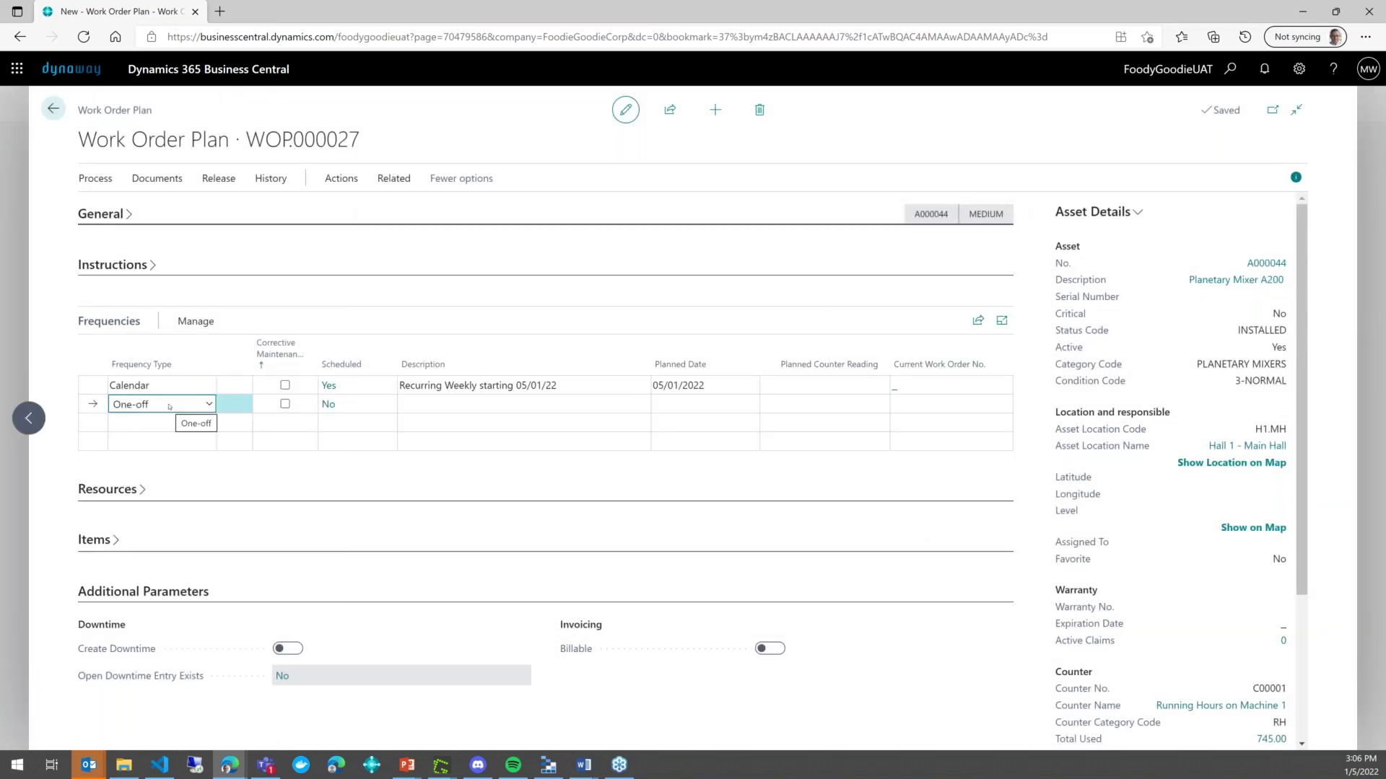
pyautogui.click(169, 406)
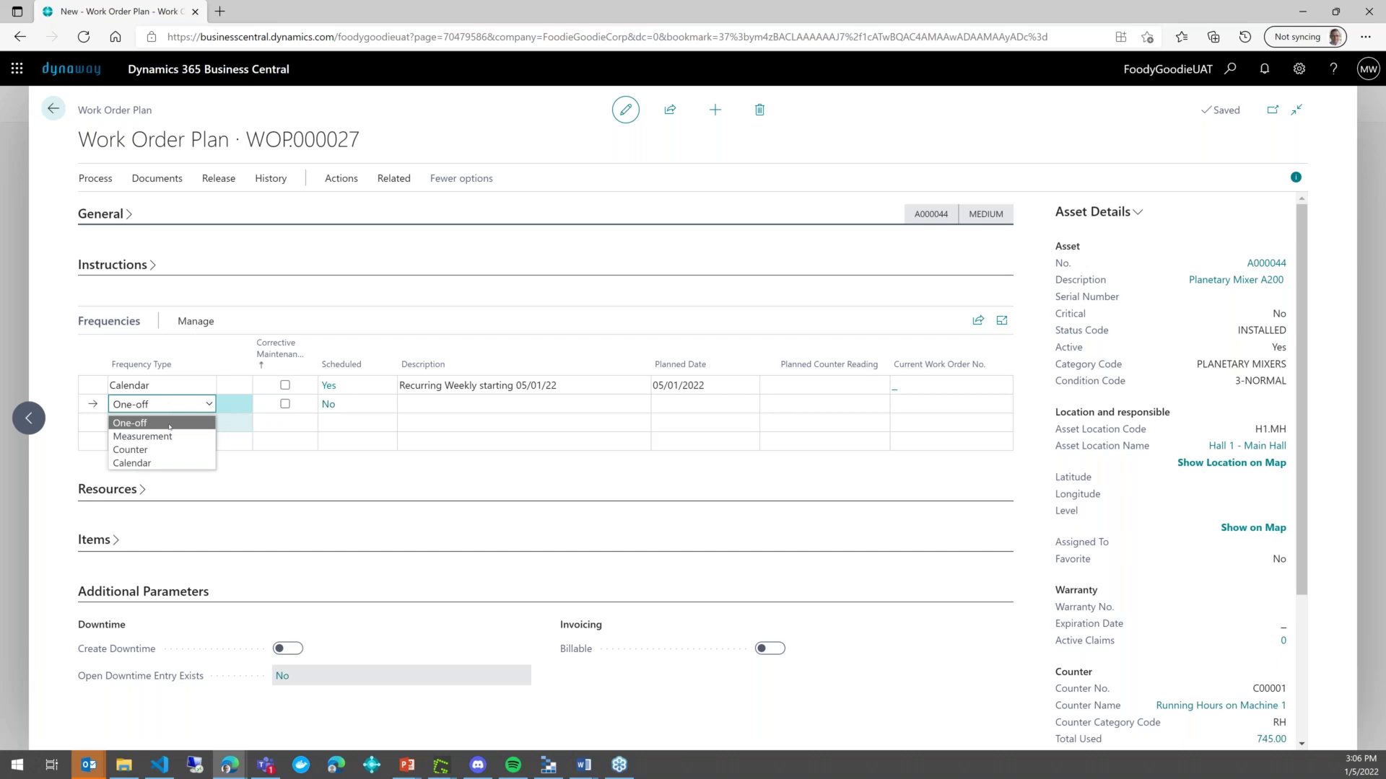
pyautogui.click(169, 435)
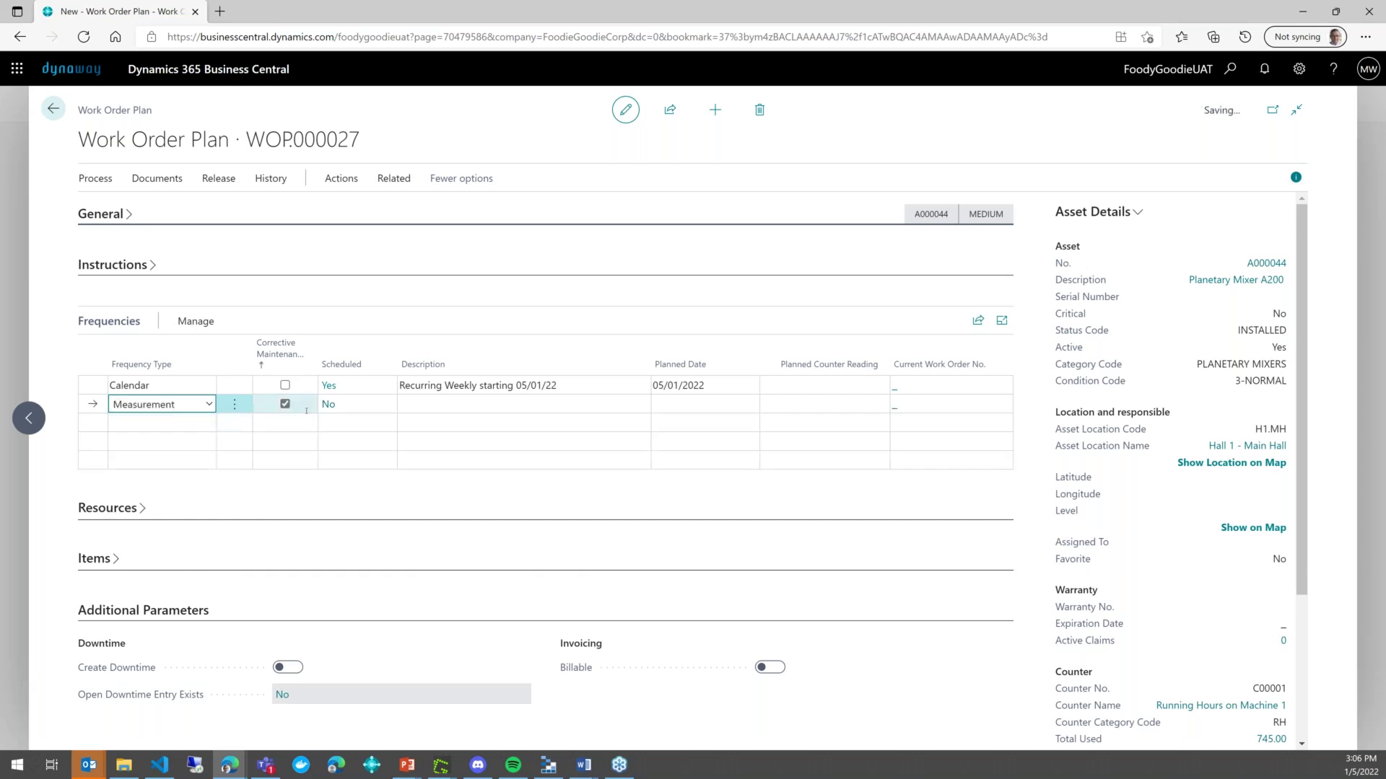
pyautogui.click(285, 405)
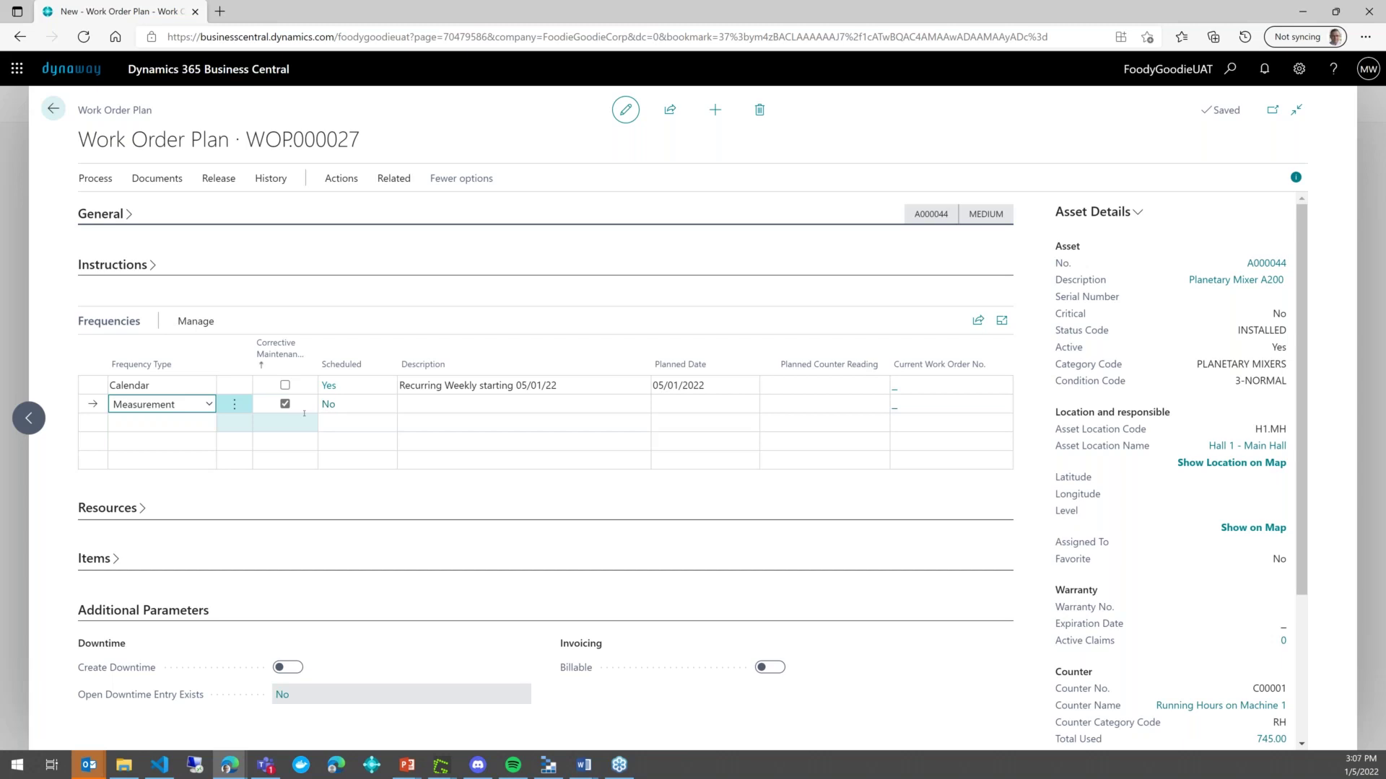
# Open the Measurement line's frequency conditions and assign measurement M00001, Thermometer Hall 1, to asset A000044 as its measurement
pyautogui.click(325, 408)
pyautogui.click(324, 410)
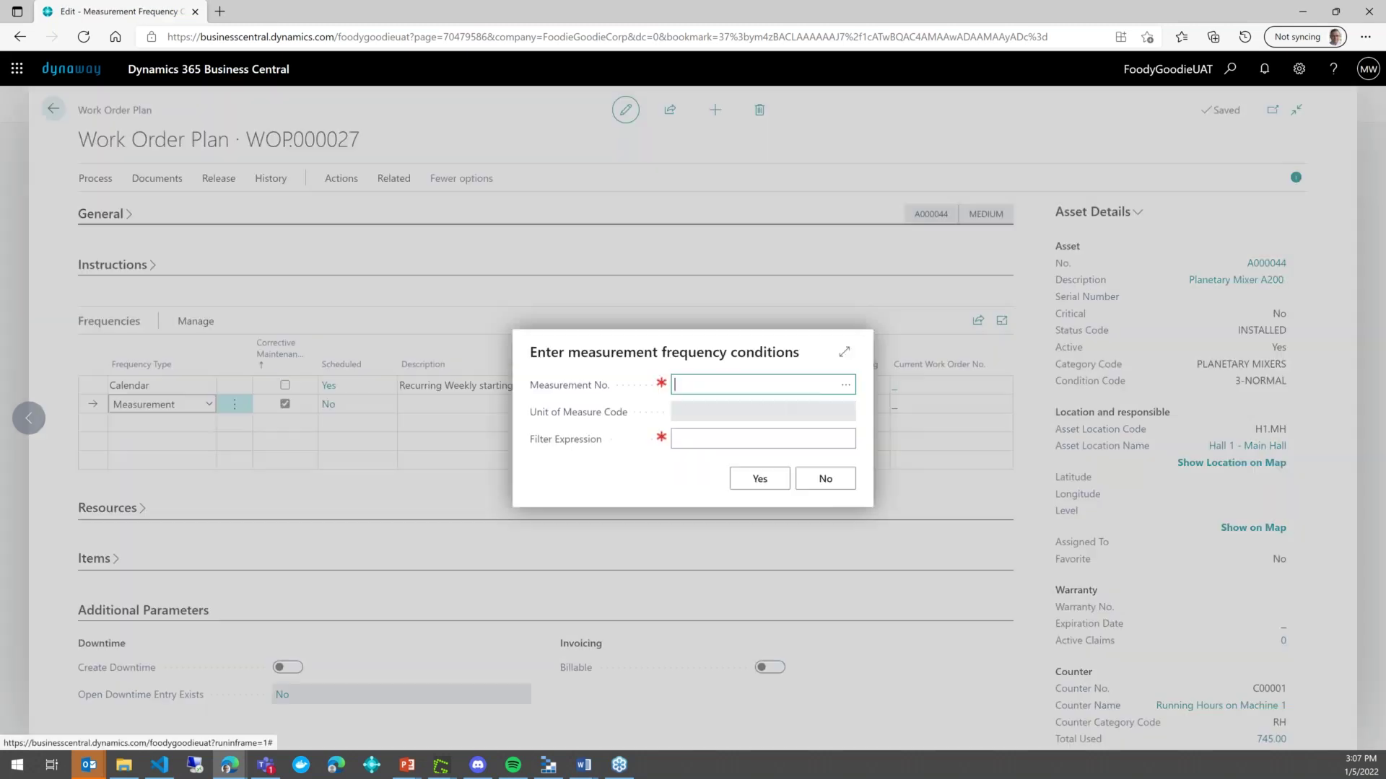
pyautogui.click(844, 386)
pyautogui.click(621, 215)
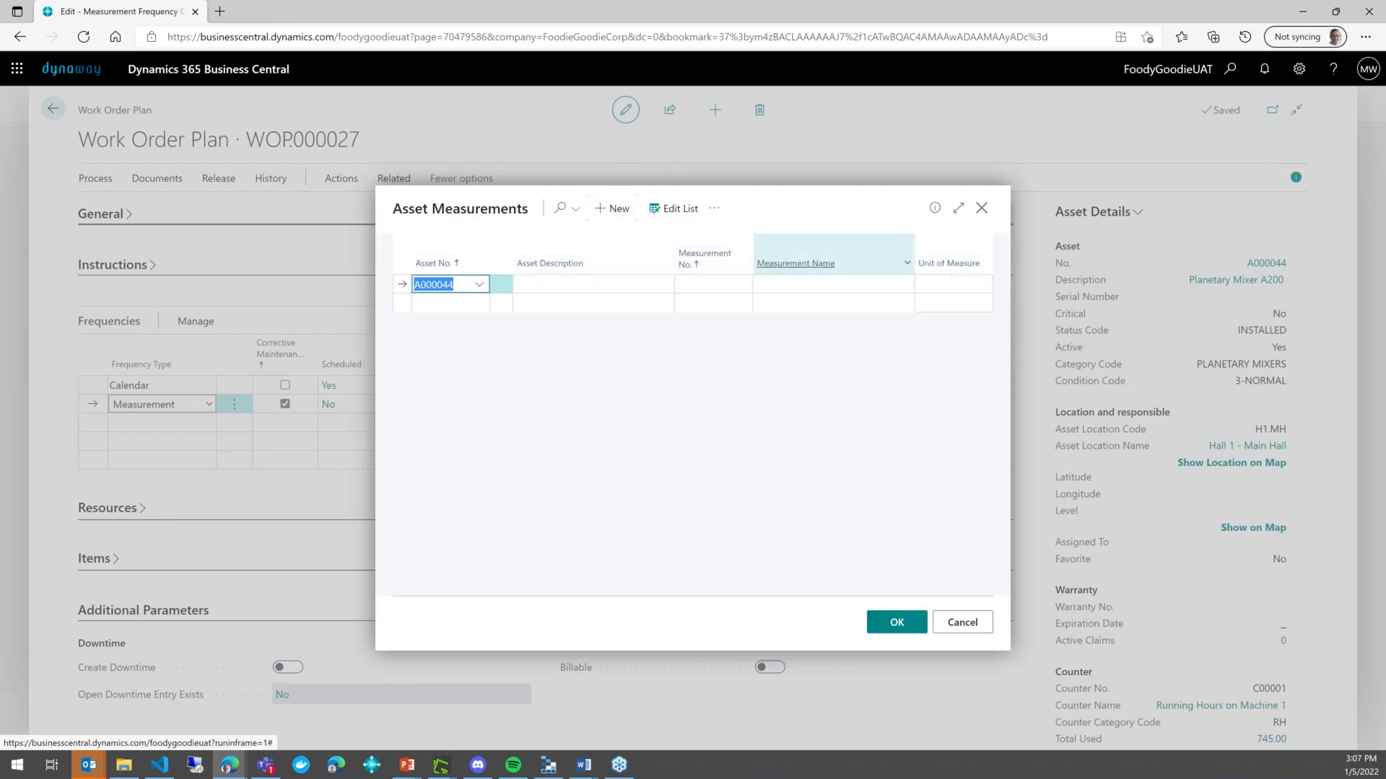
pyautogui.click(715, 284)
pyautogui.click(739, 285)
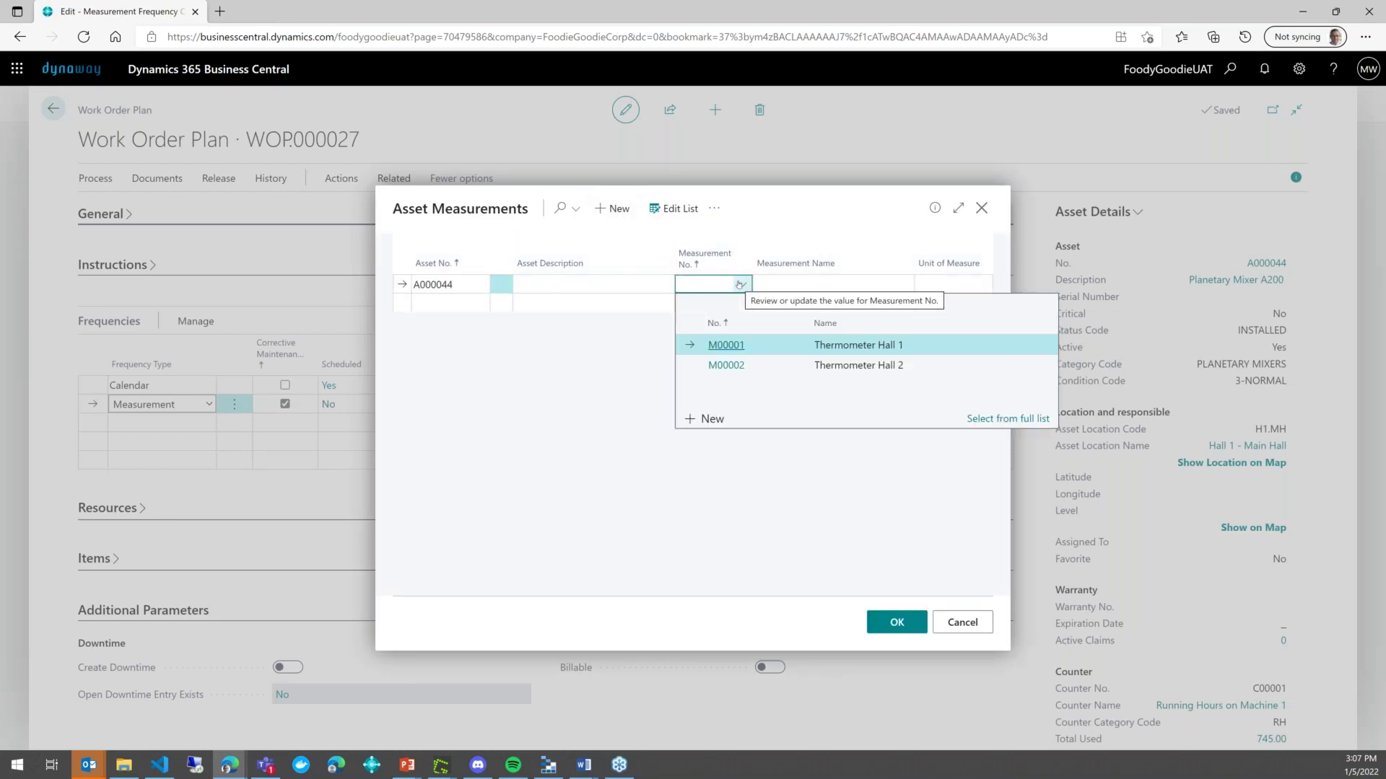
pyautogui.click(743, 346)
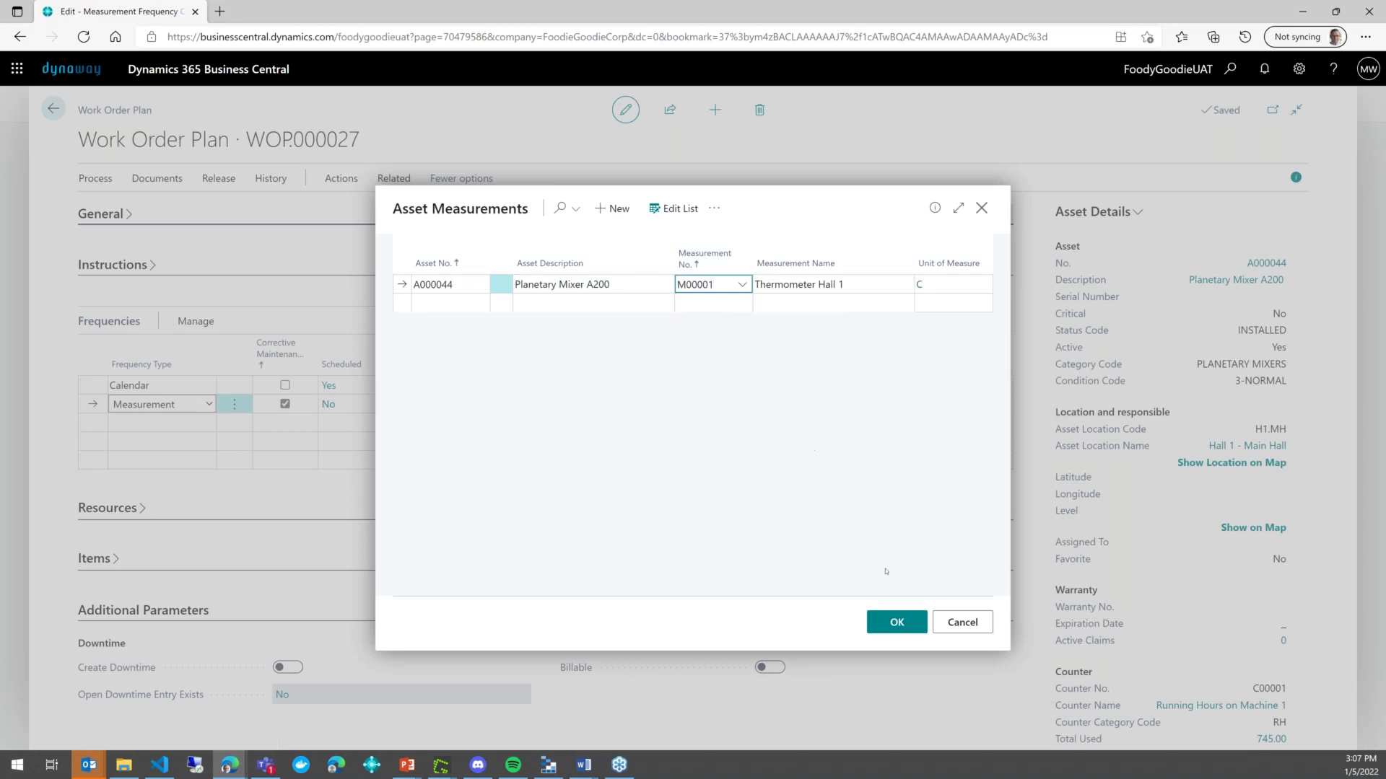
pyautogui.click(902, 619)
# Set the measurement filter expression to 20.. and accept the frequency conditions
pyautogui.click(759, 440)
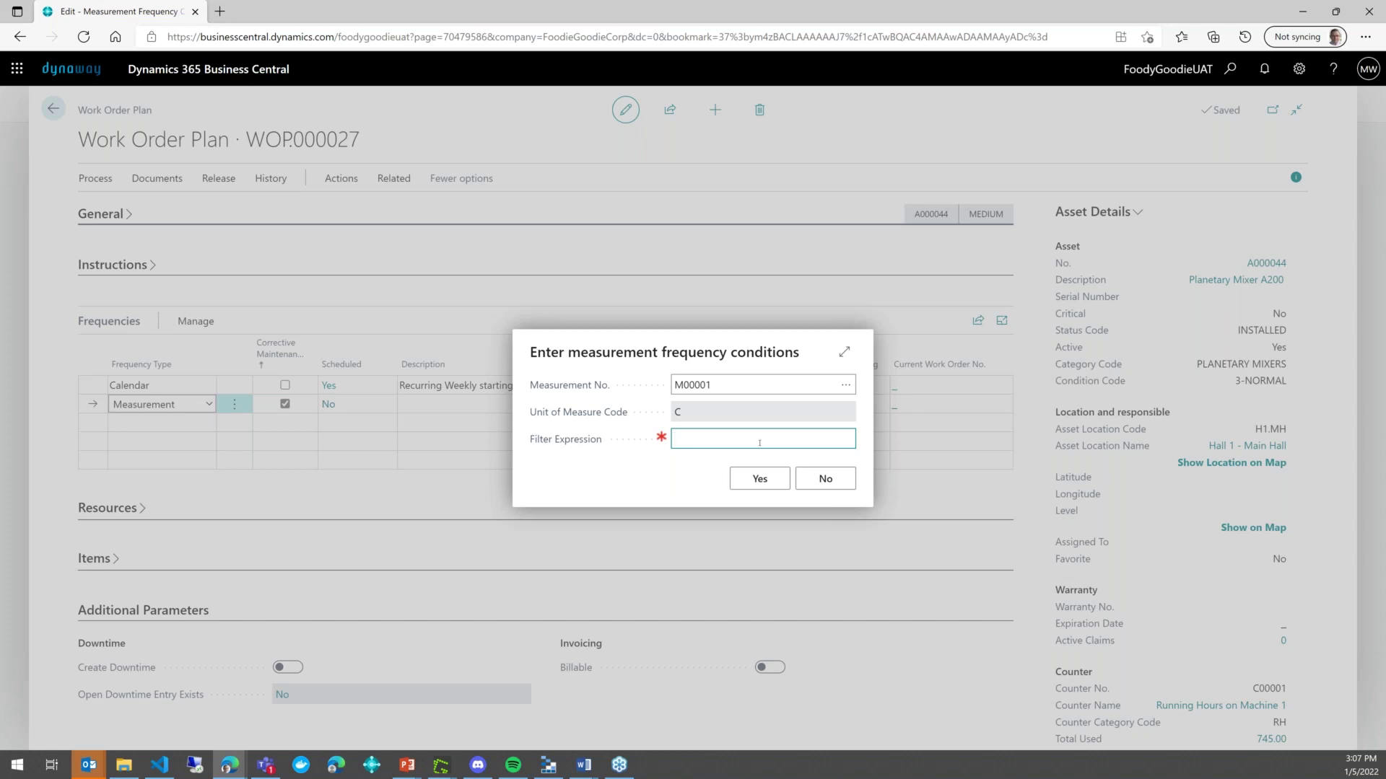
pyautogui.write('20.')
pyautogui.press('Tab')
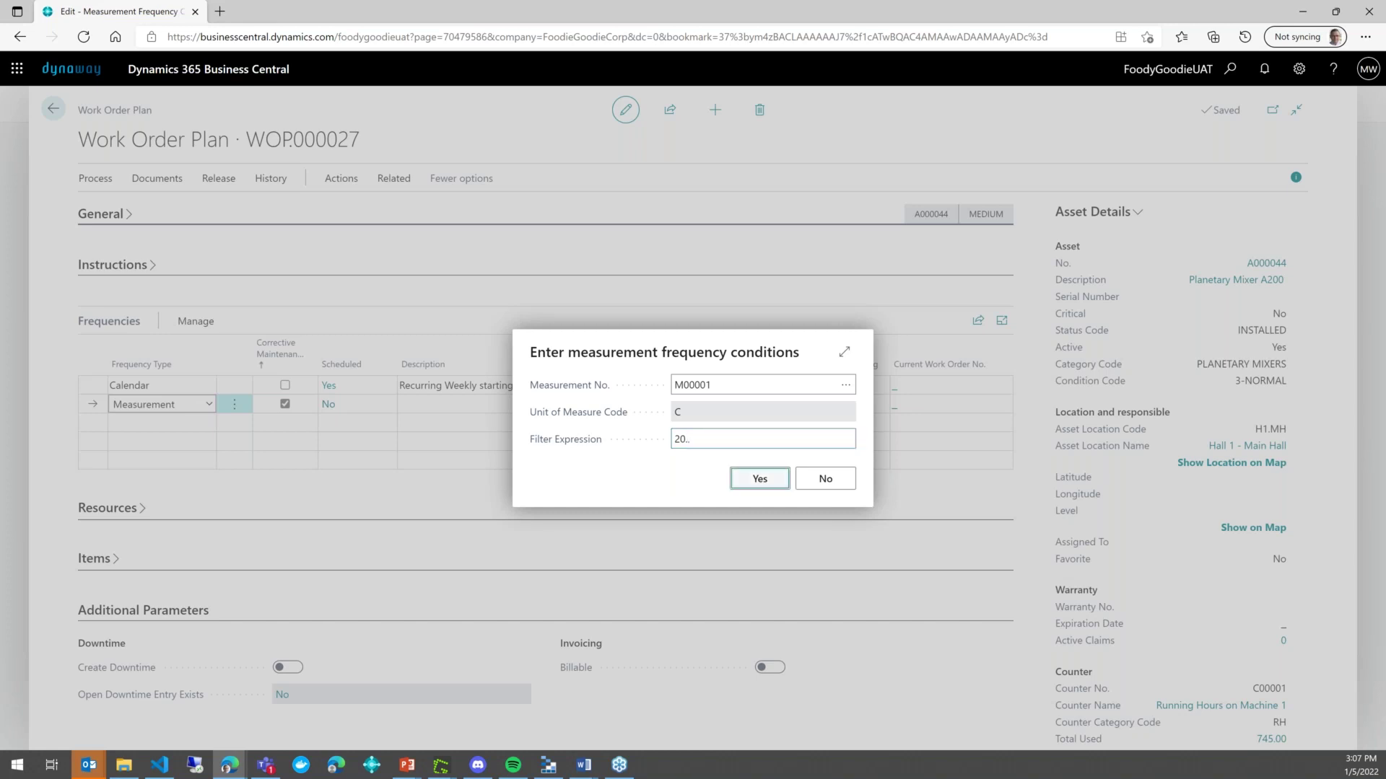
pyautogui.press('Return')
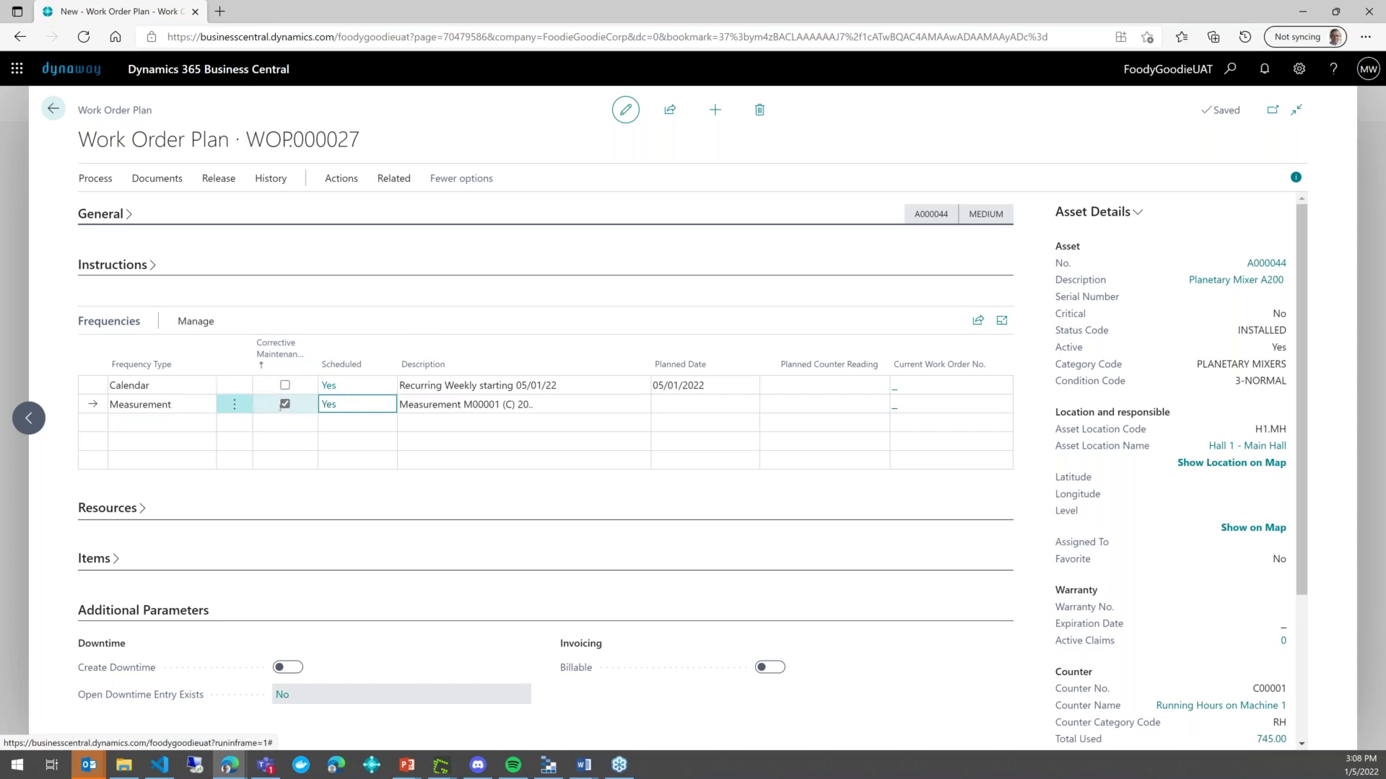
# Add a Counter frequency line scheduled with a usage of 200 between work orders
pyautogui.click(173, 441)
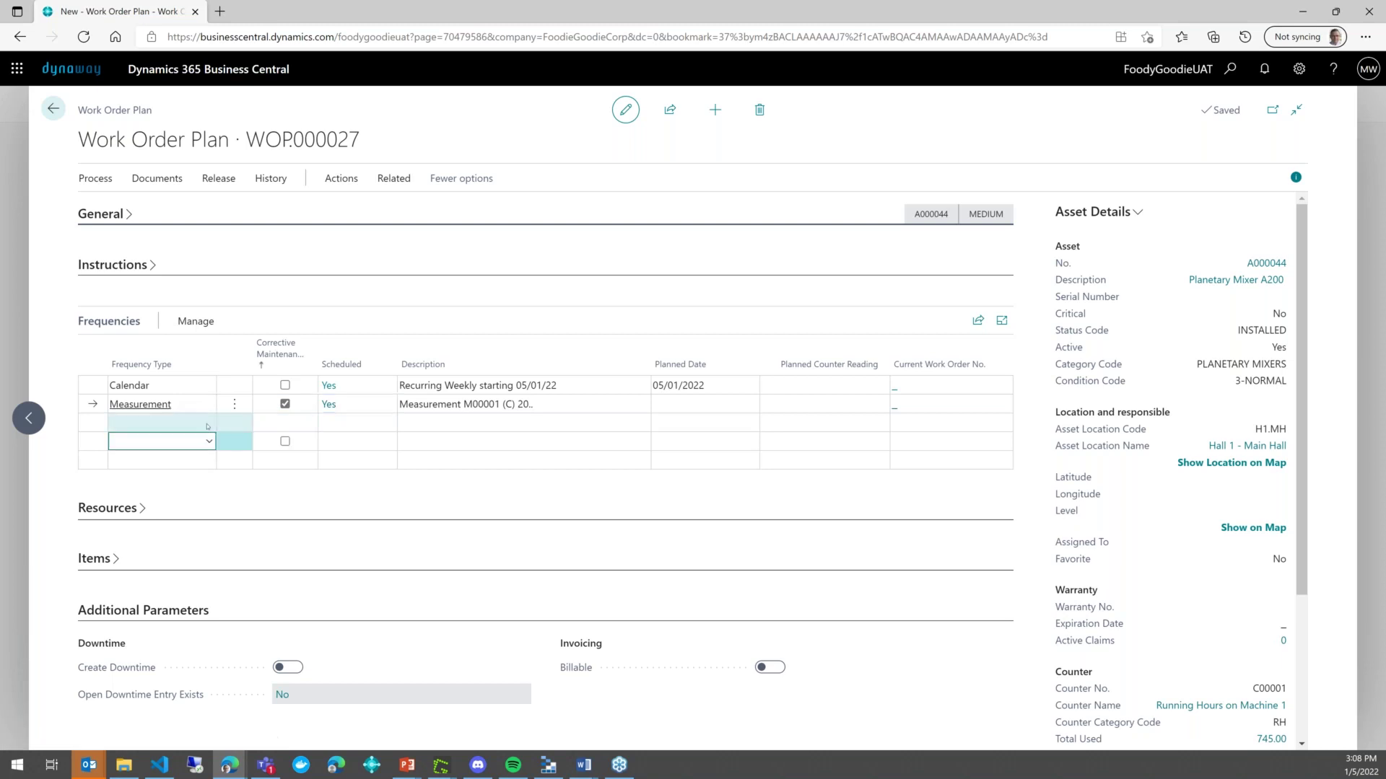
pyautogui.click(208, 424)
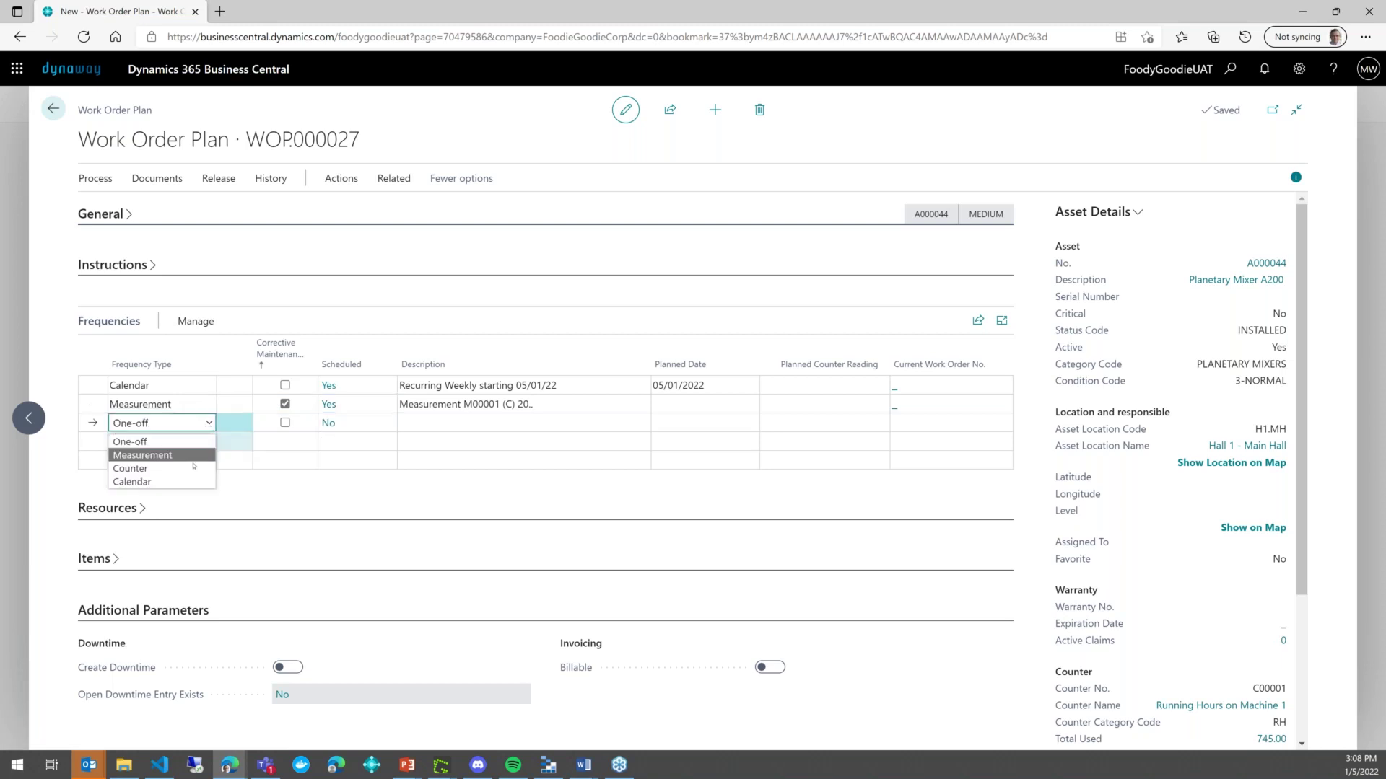
pyautogui.click(193, 468)
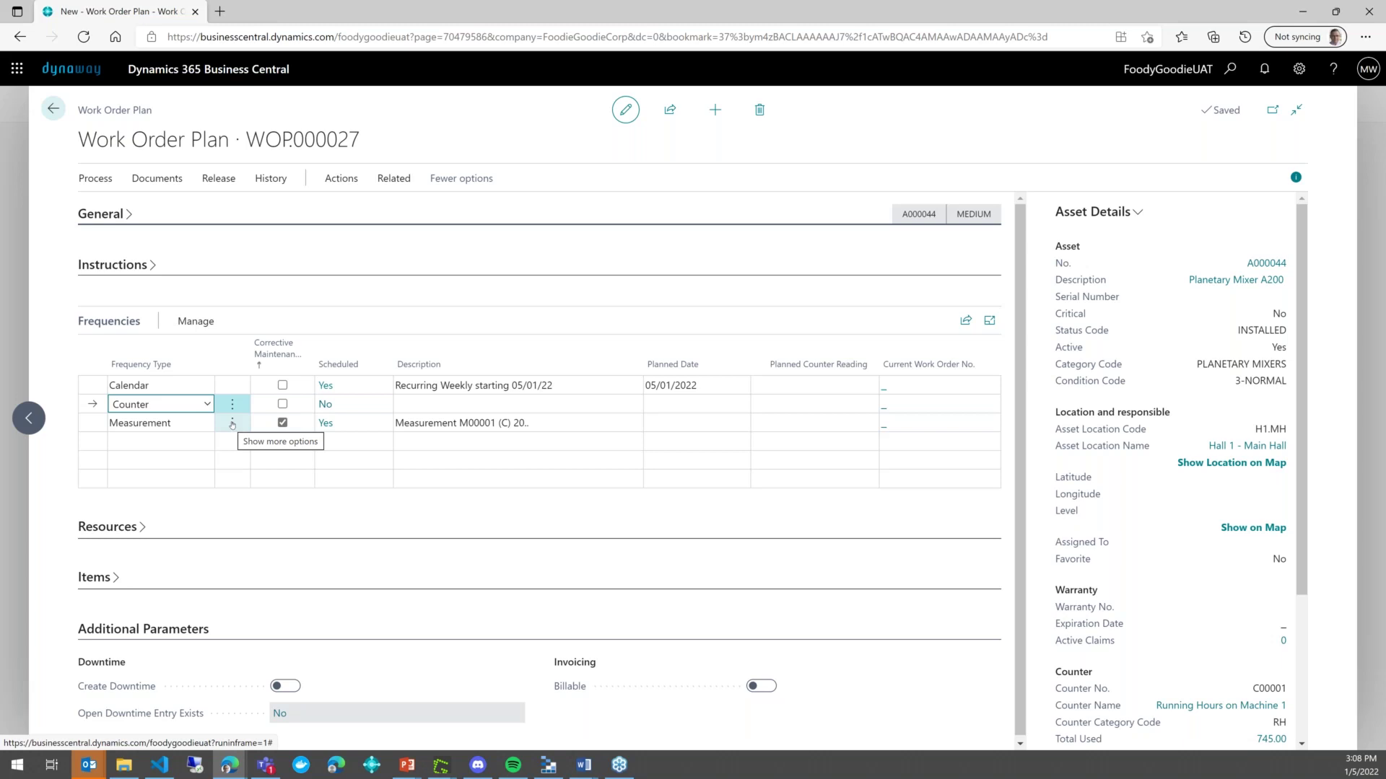
pyautogui.click(326, 409)
pyautogui.click(328, 415)
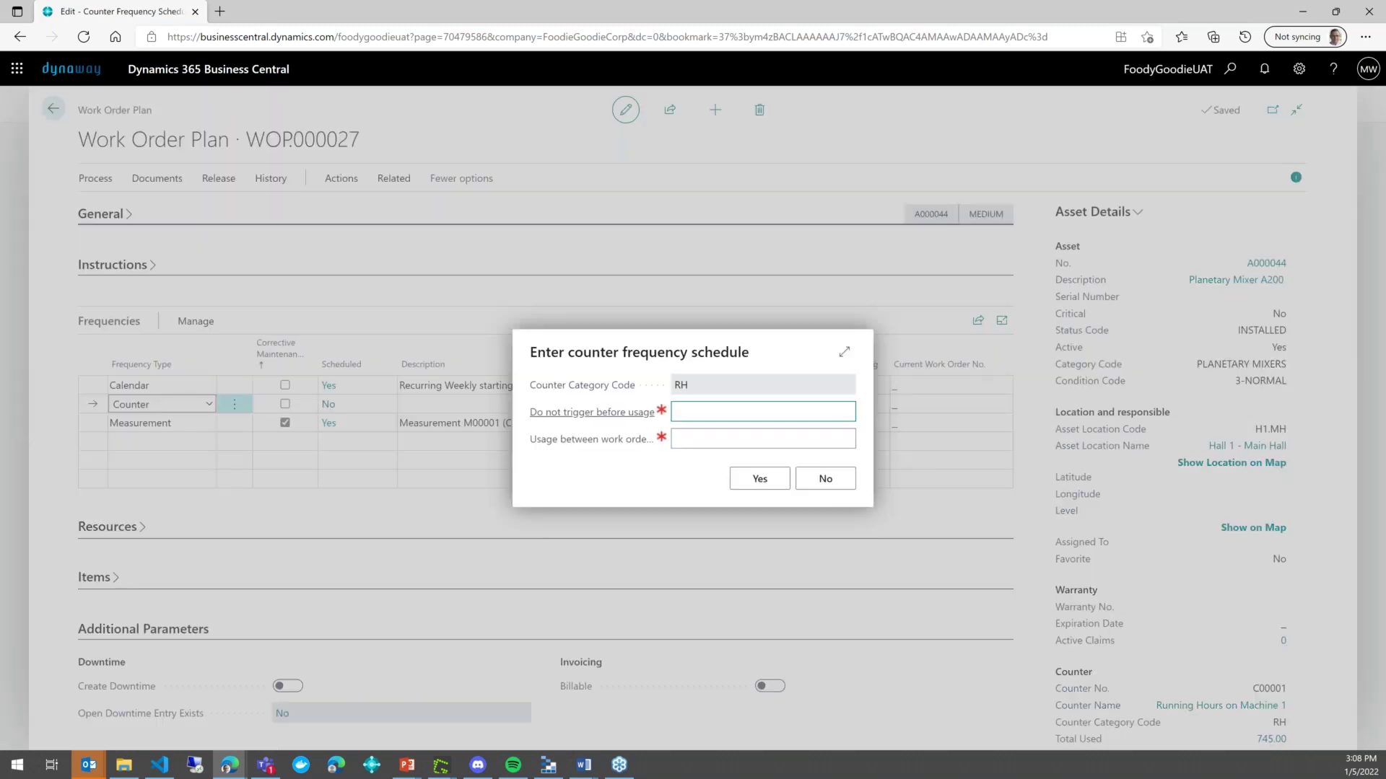
pyautogui.press('Tab')
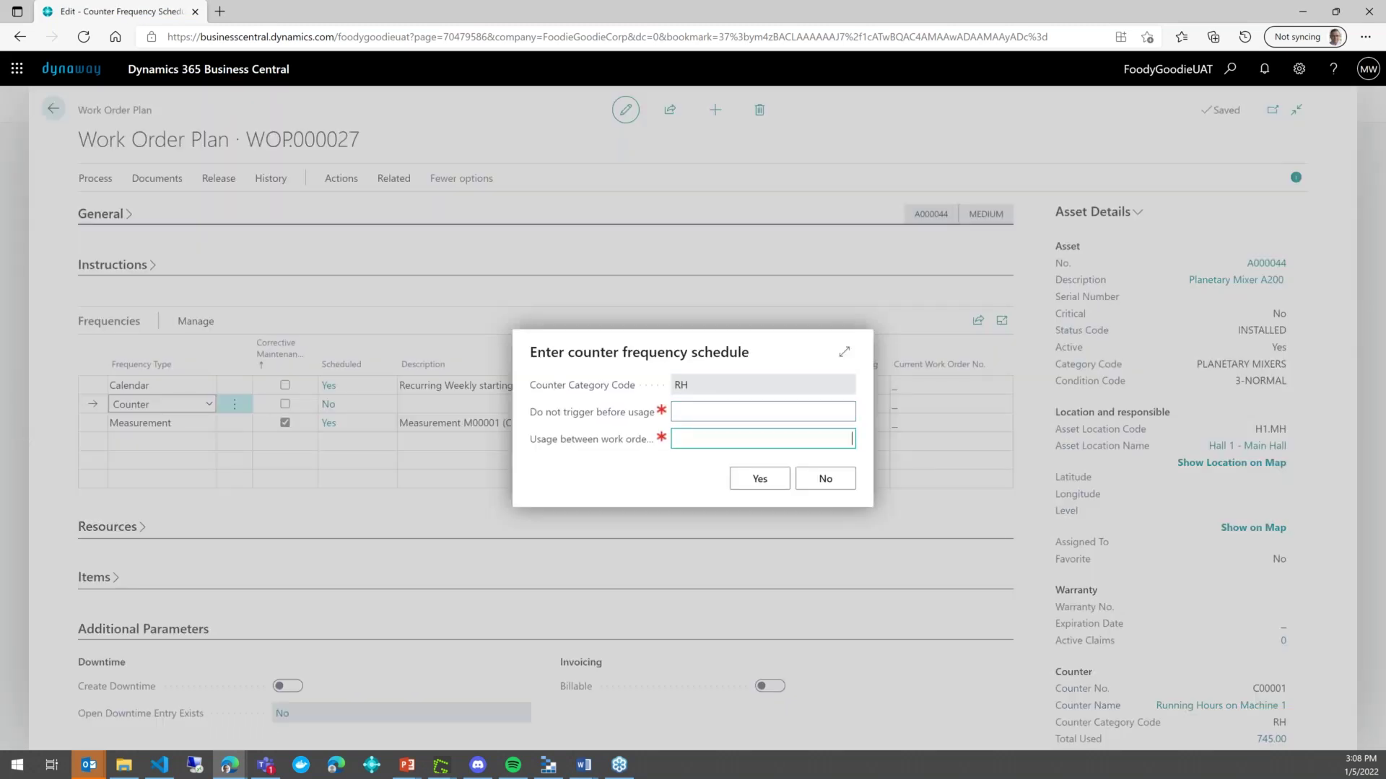
pyautogui.write('200')
pyautogui.click(747, 476)
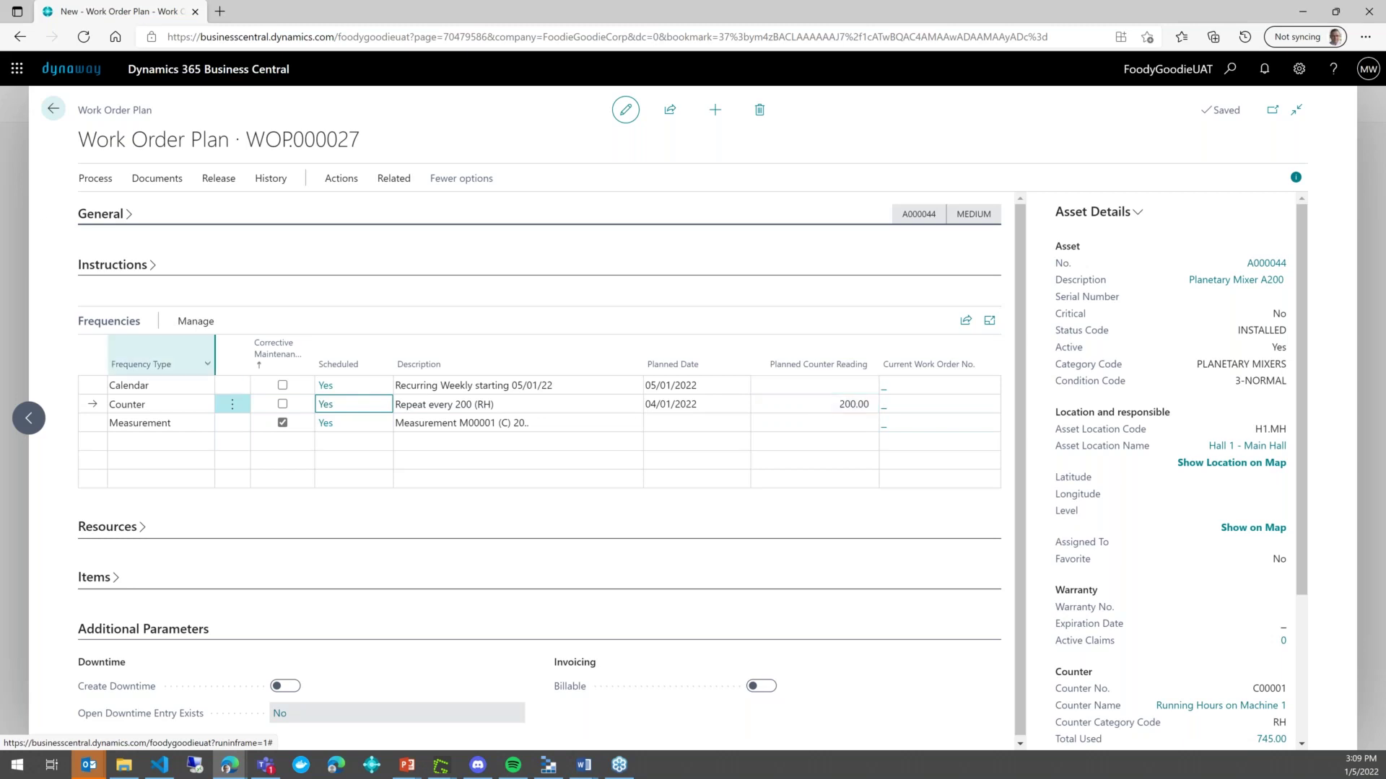
# Delete the Counter frequency line from the plan
pyautogui.click(232, 404)
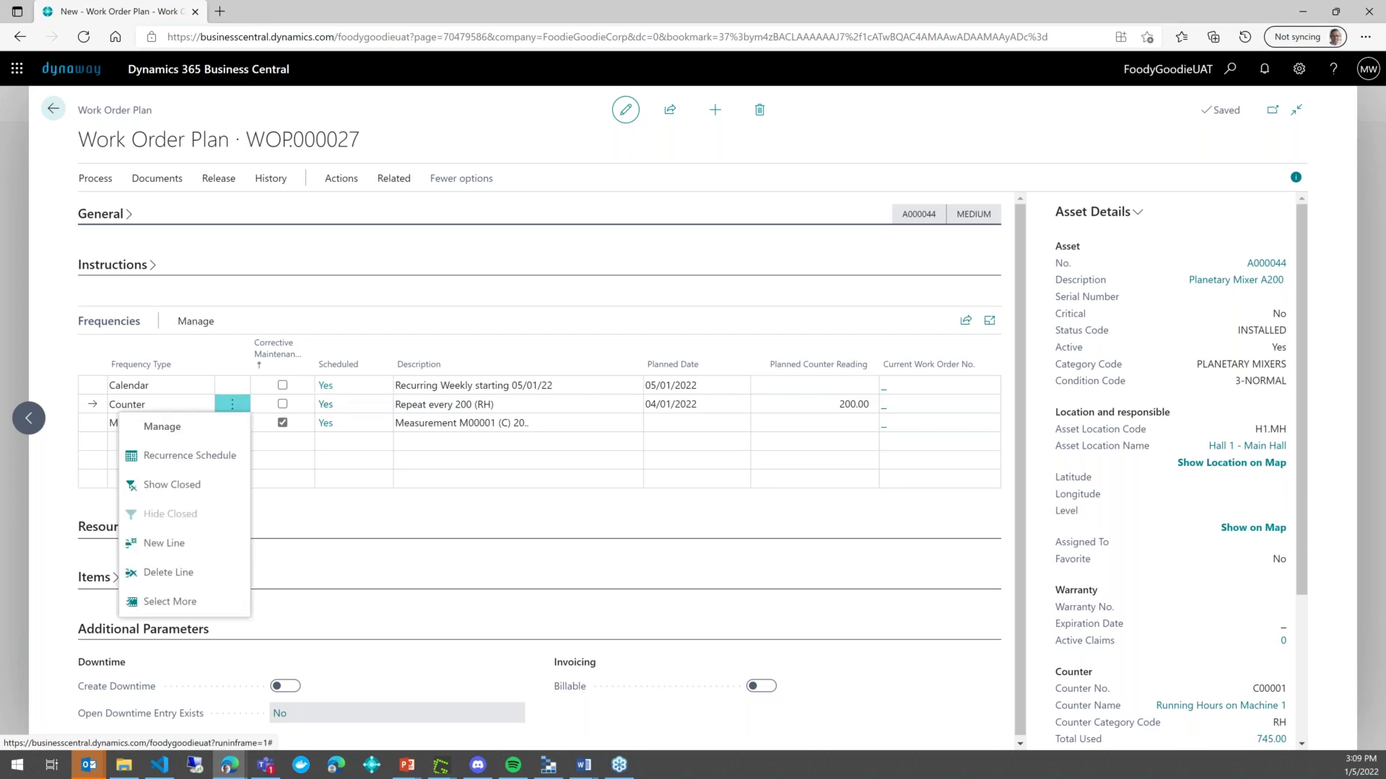
pyautogui.click(206, 573)
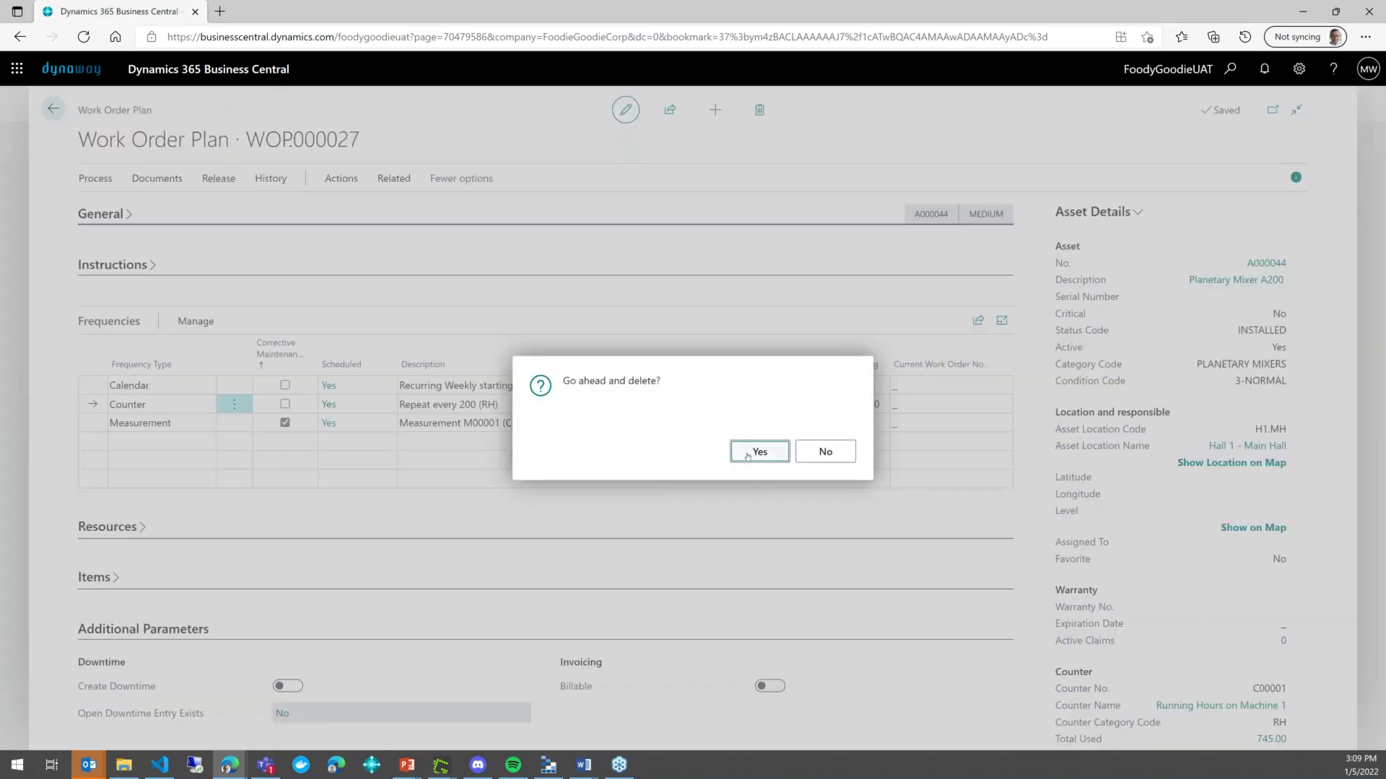
pyautogui.click(747, 456)
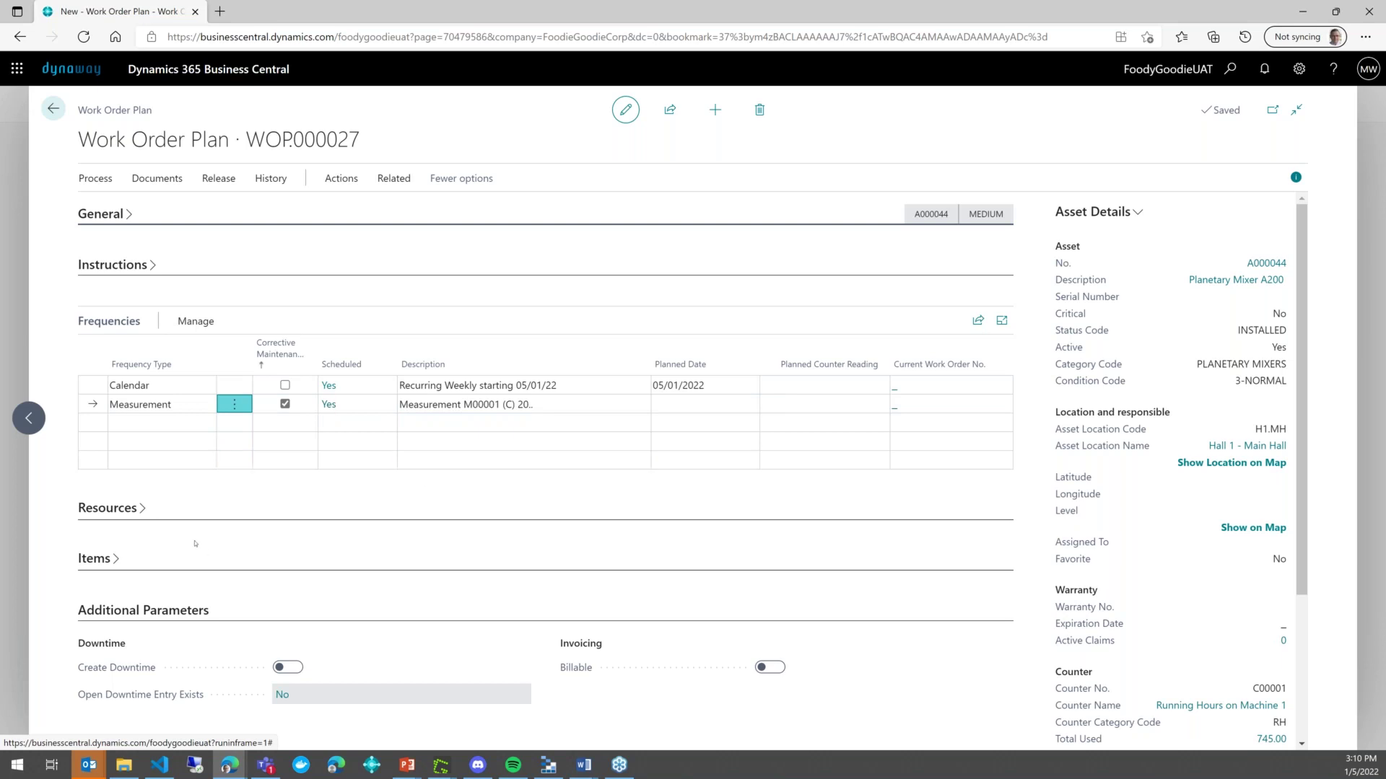
# Collapse the frequencies, expand the plan's resources and assign resource DC to the first resource line
pyautogui.click(110, 321)
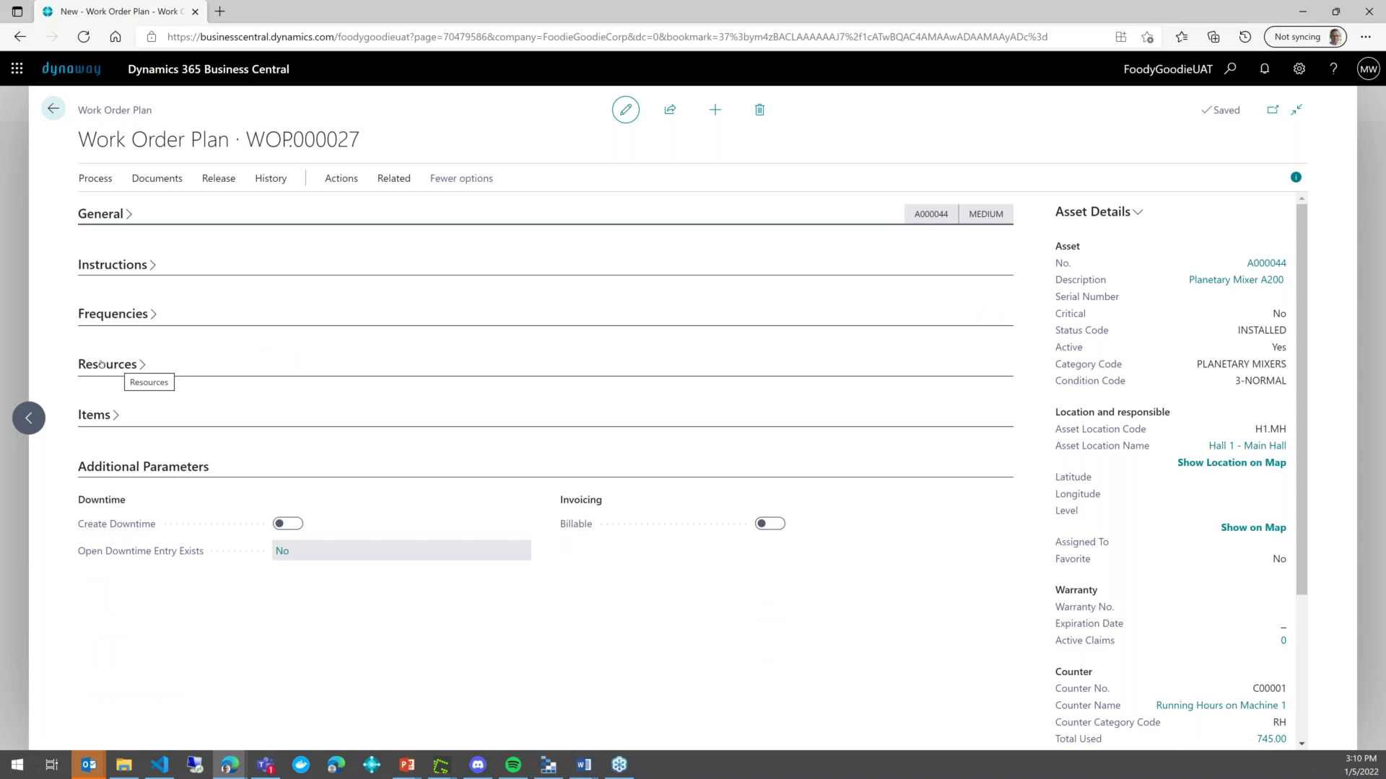
pyautogui.click(101, 364)
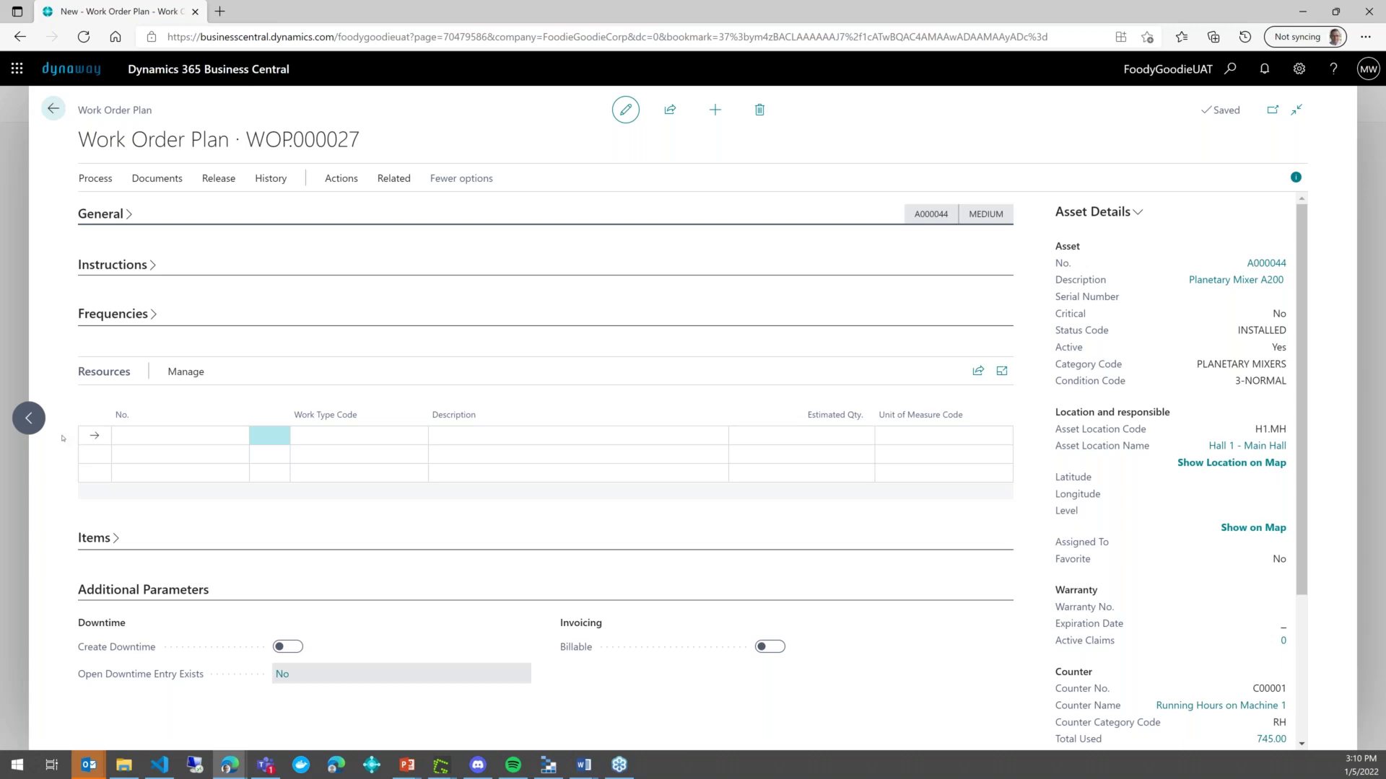
pyautogui.click(158, 437)
pyautogui.click(238, 435)
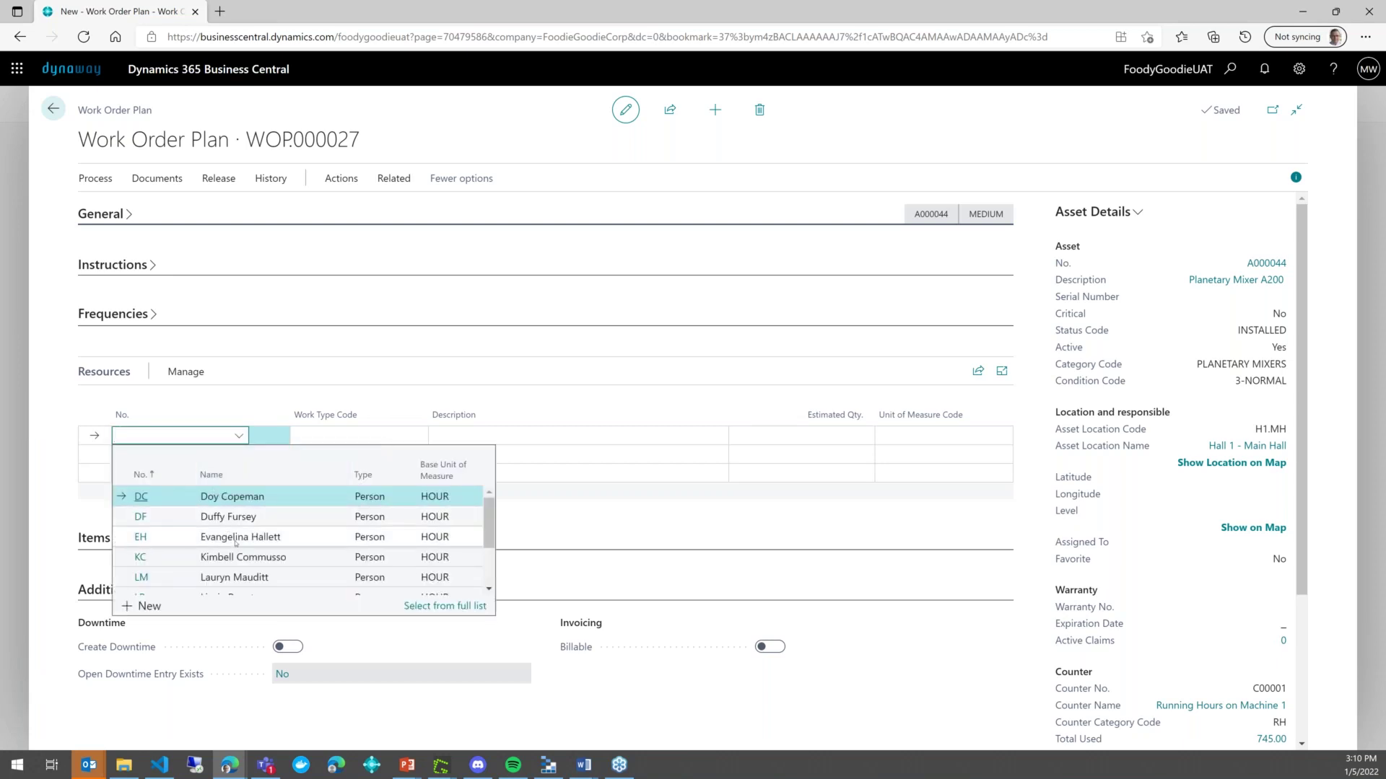
pyautogui.click(229, 505)
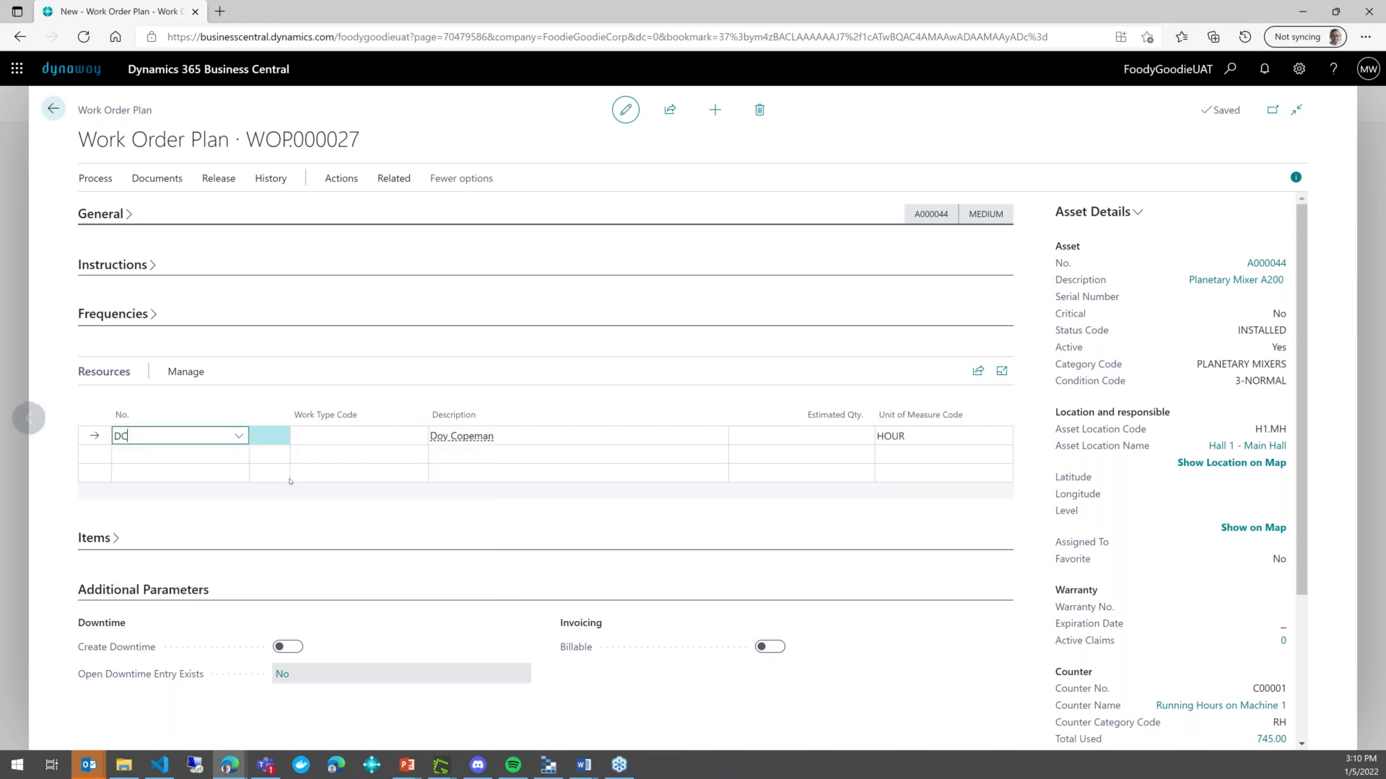
# Set the resource line's work type to CLEANING and its estimated quantity to 5 hours
pyautogui.click(402, 442)
pyautogui.click(416, 436)
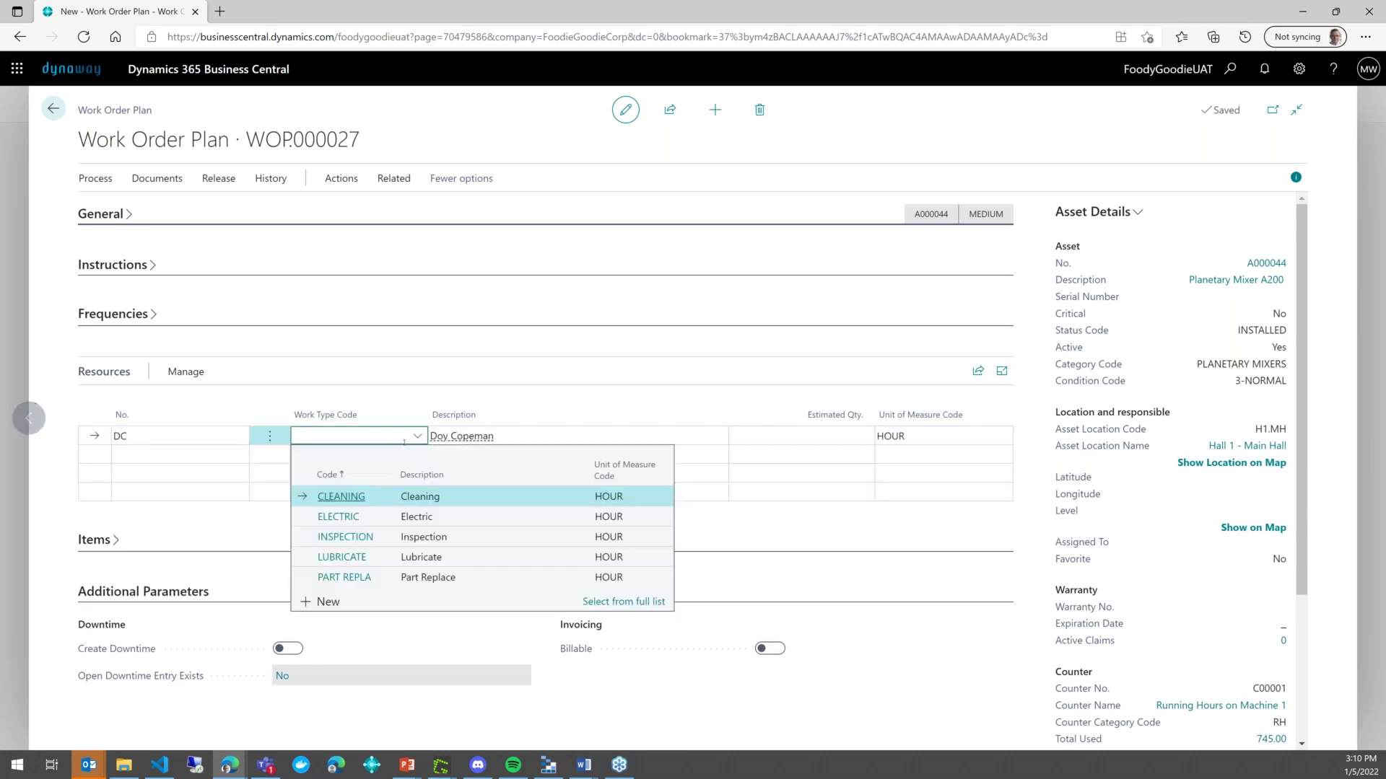
pyautogui.click(384, 497)
pyautogui.click(736, 437)
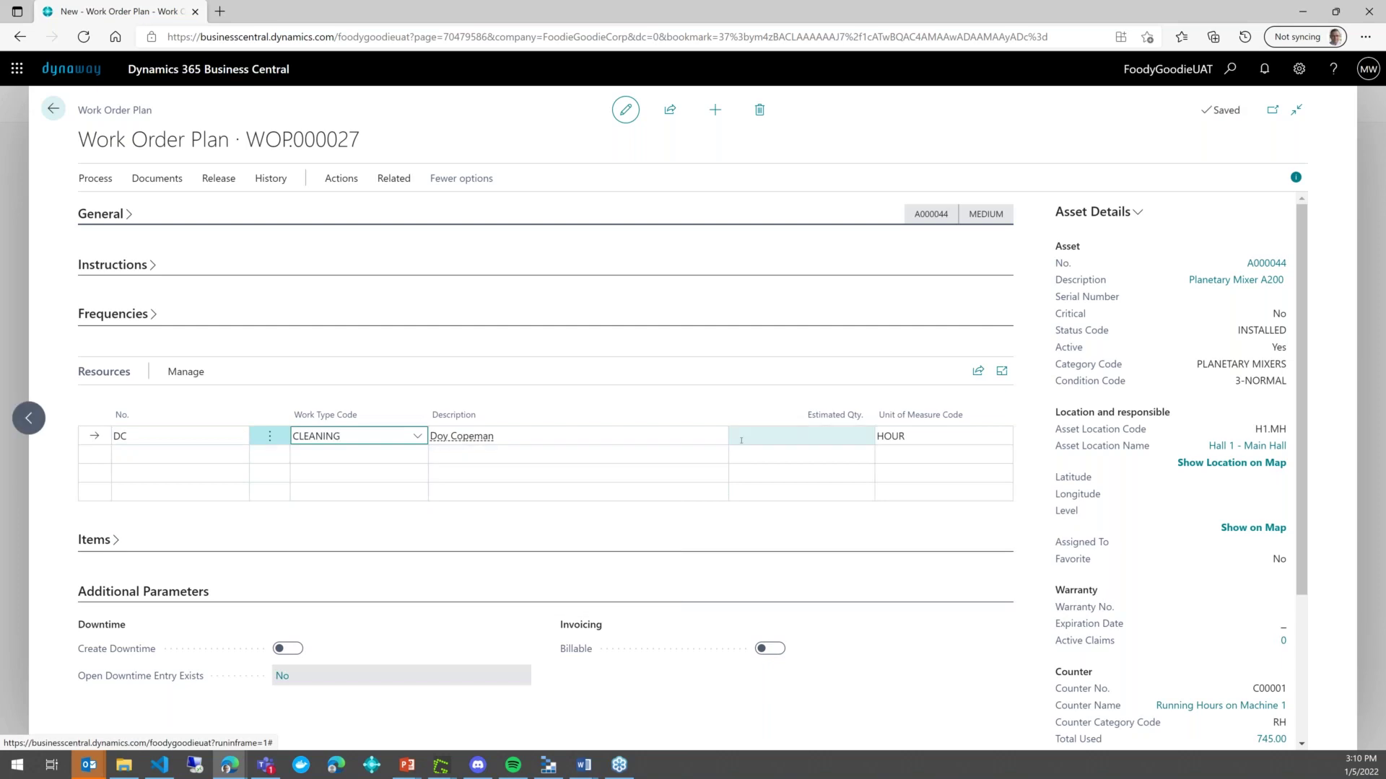
pyautogui.write('5')
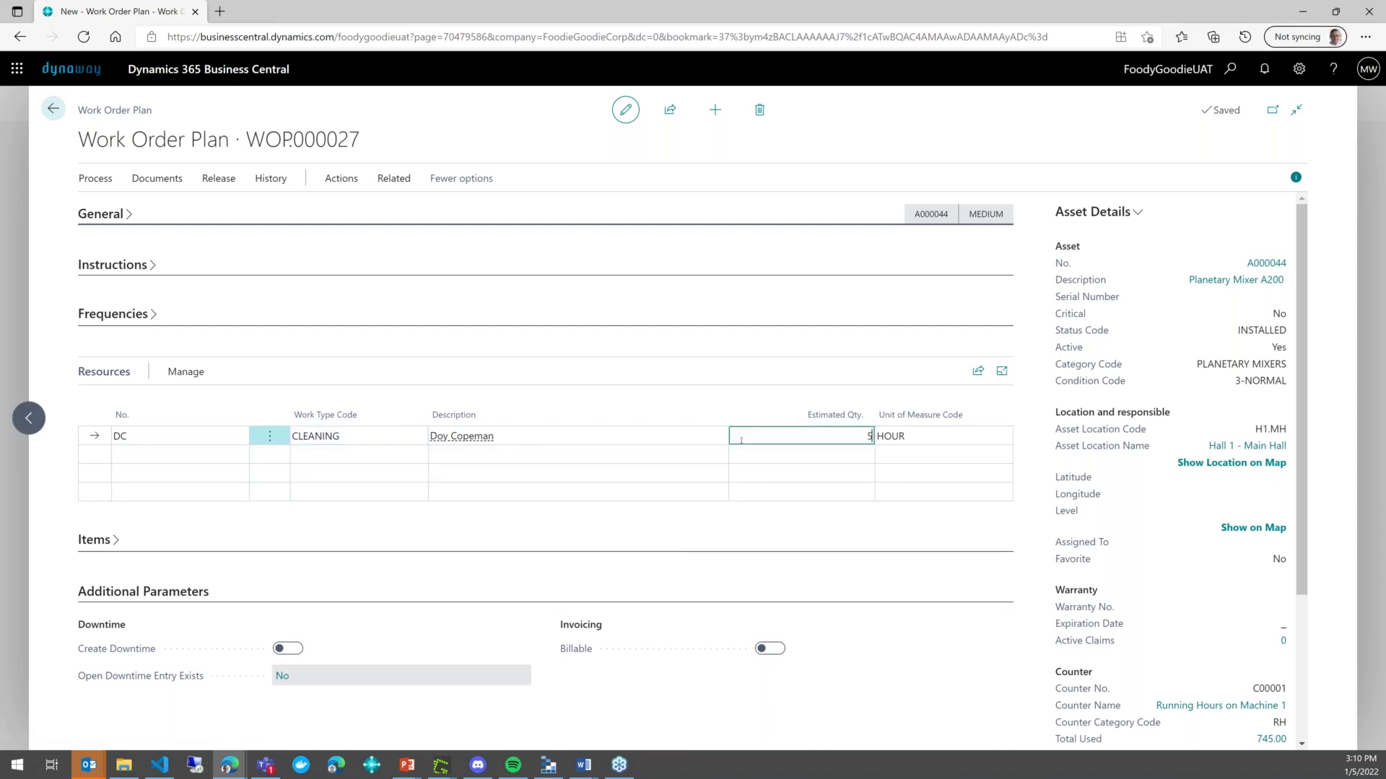
pyautogui.press('Tab')
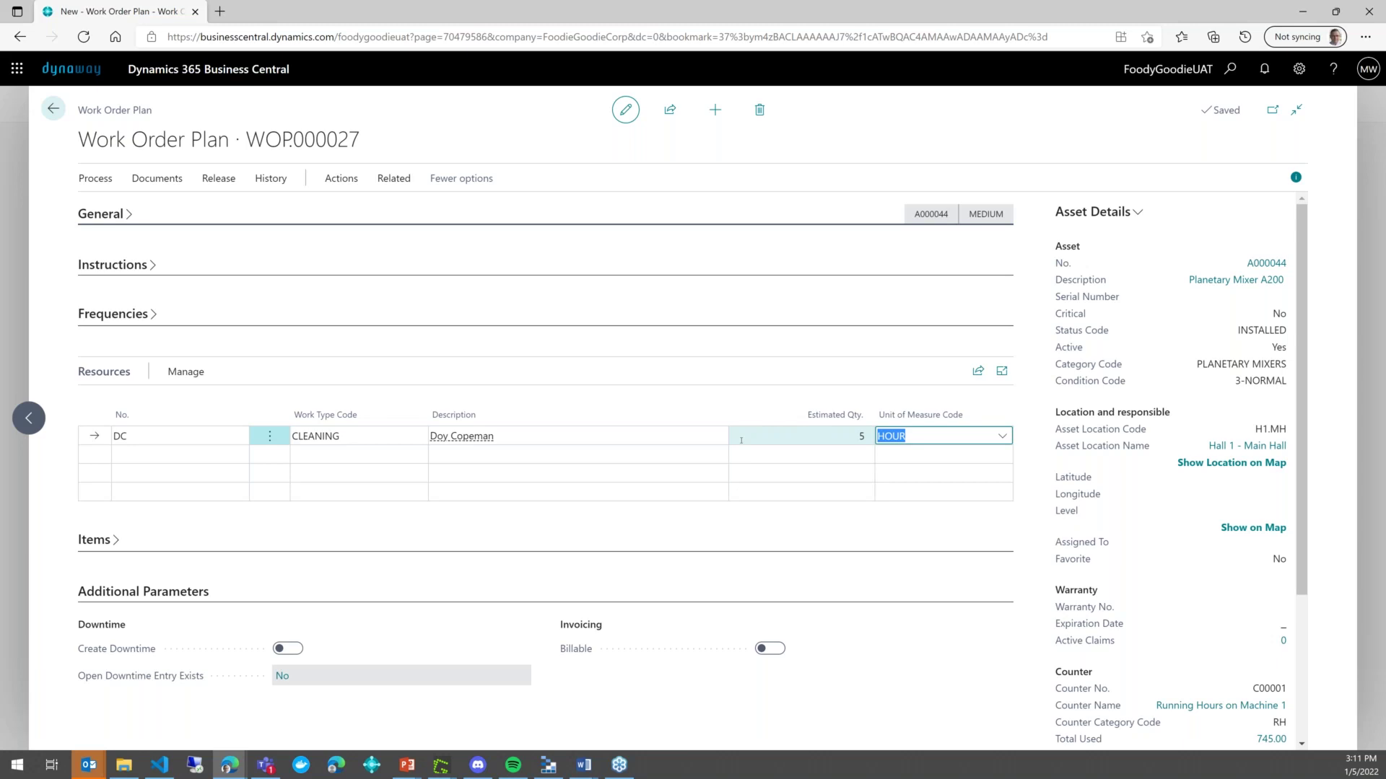
# Clear the resource number from the CLEANING line so that only the work type is planned
pyautogui.click(178, 432)
pyautogui.press('Delete')
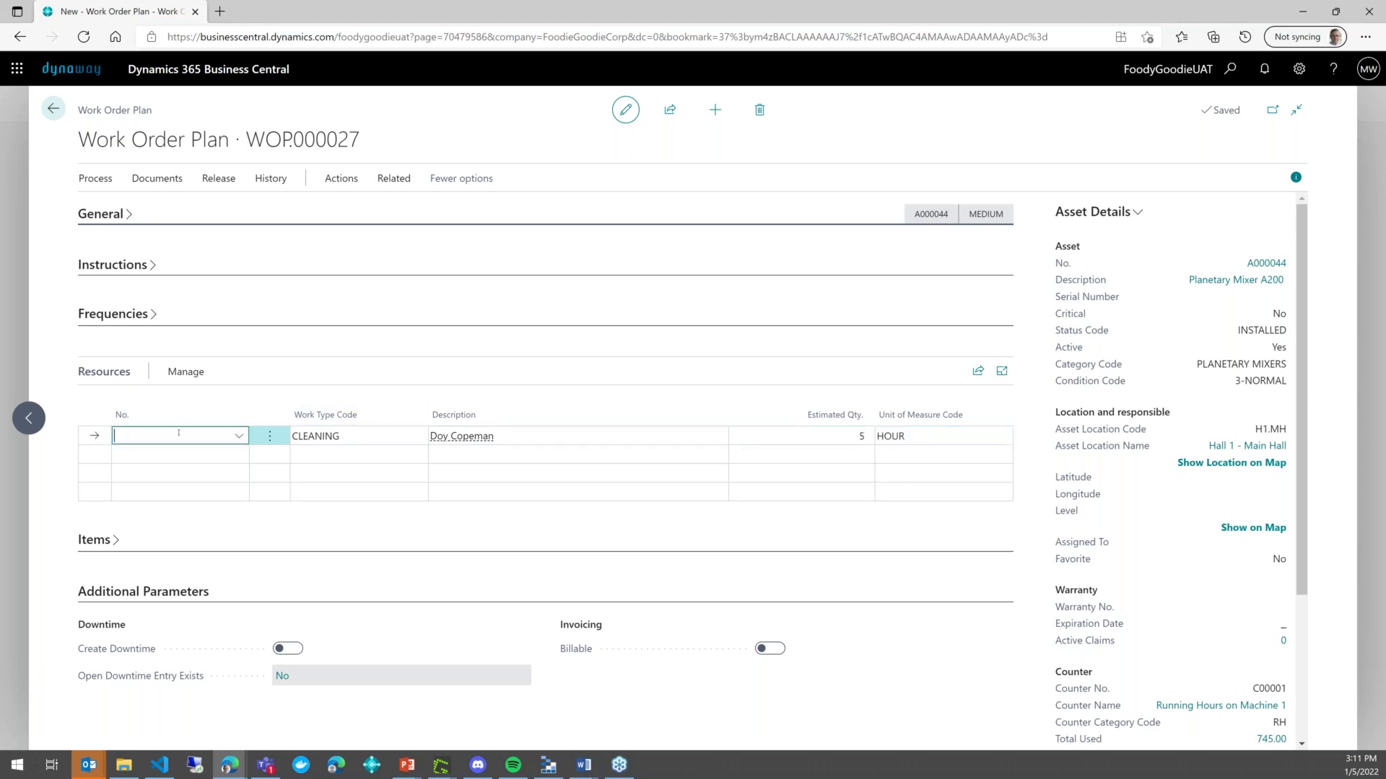
pyautogui.press('Tab')
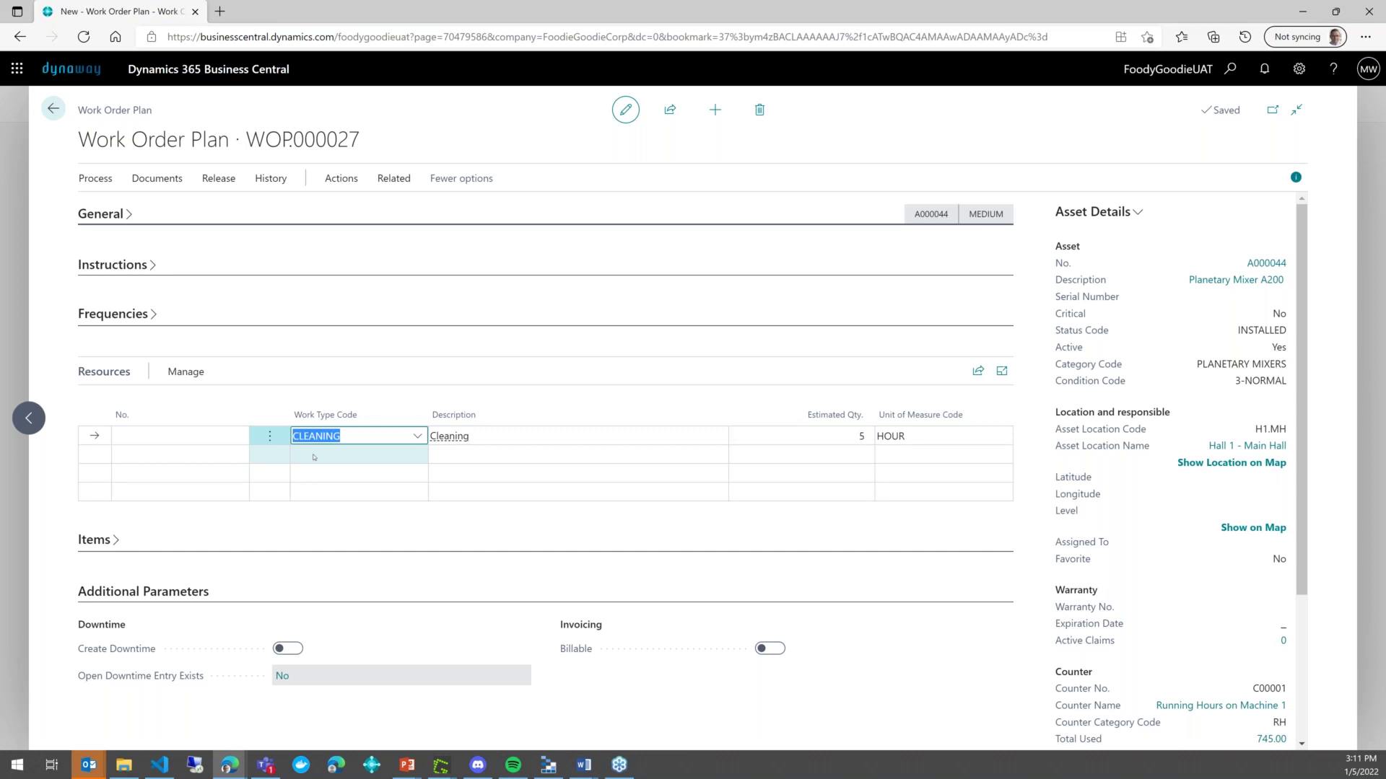
# Add item MI.00005, Cleaning Brush for Scrubber, to the plan's items with an estimated quantity of 1
pyautogui.click(116, 542)
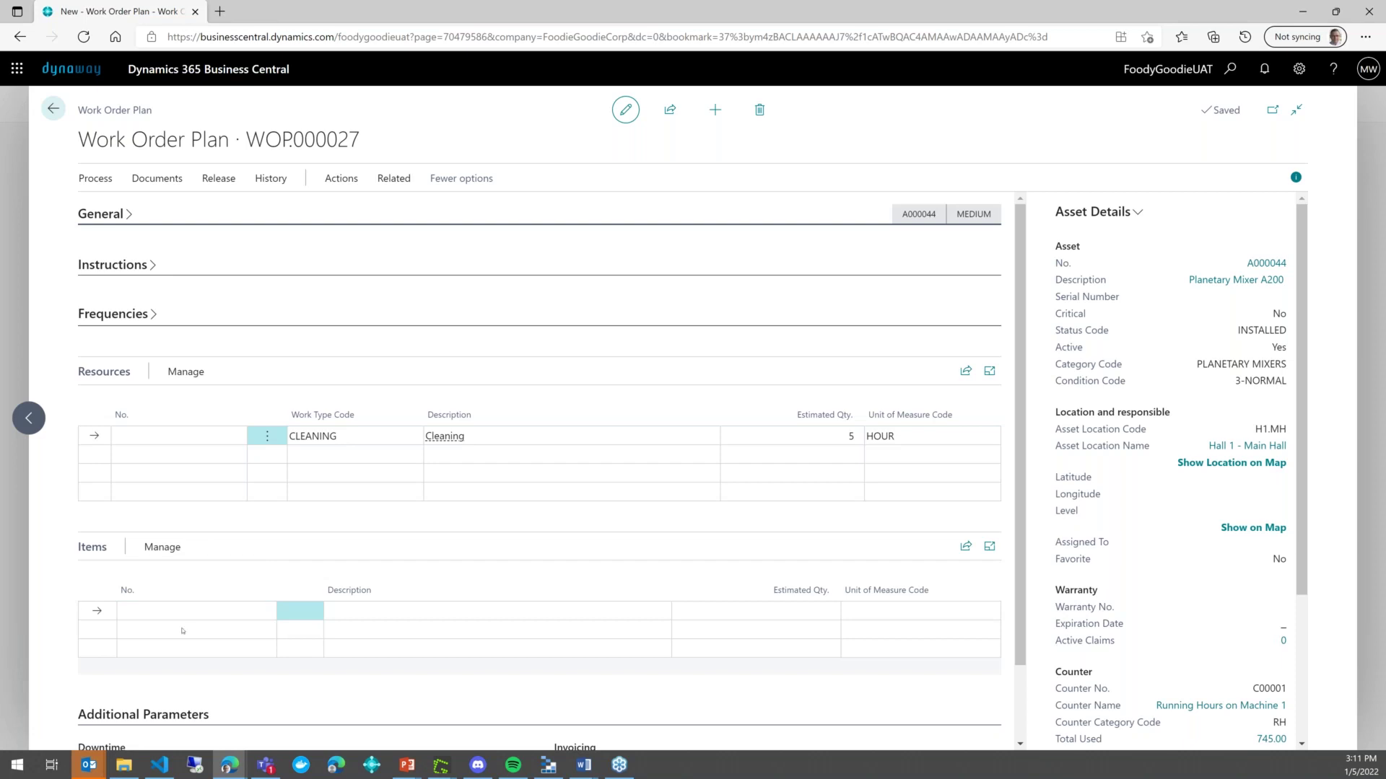
pyautogui.click(254, 611)
pyautogui.scroll(-3, 233, 543)
pyautogui.scroll(2, 275, 538)
pyautogui.click(285, 534)
pyautogui.click(751, 611)
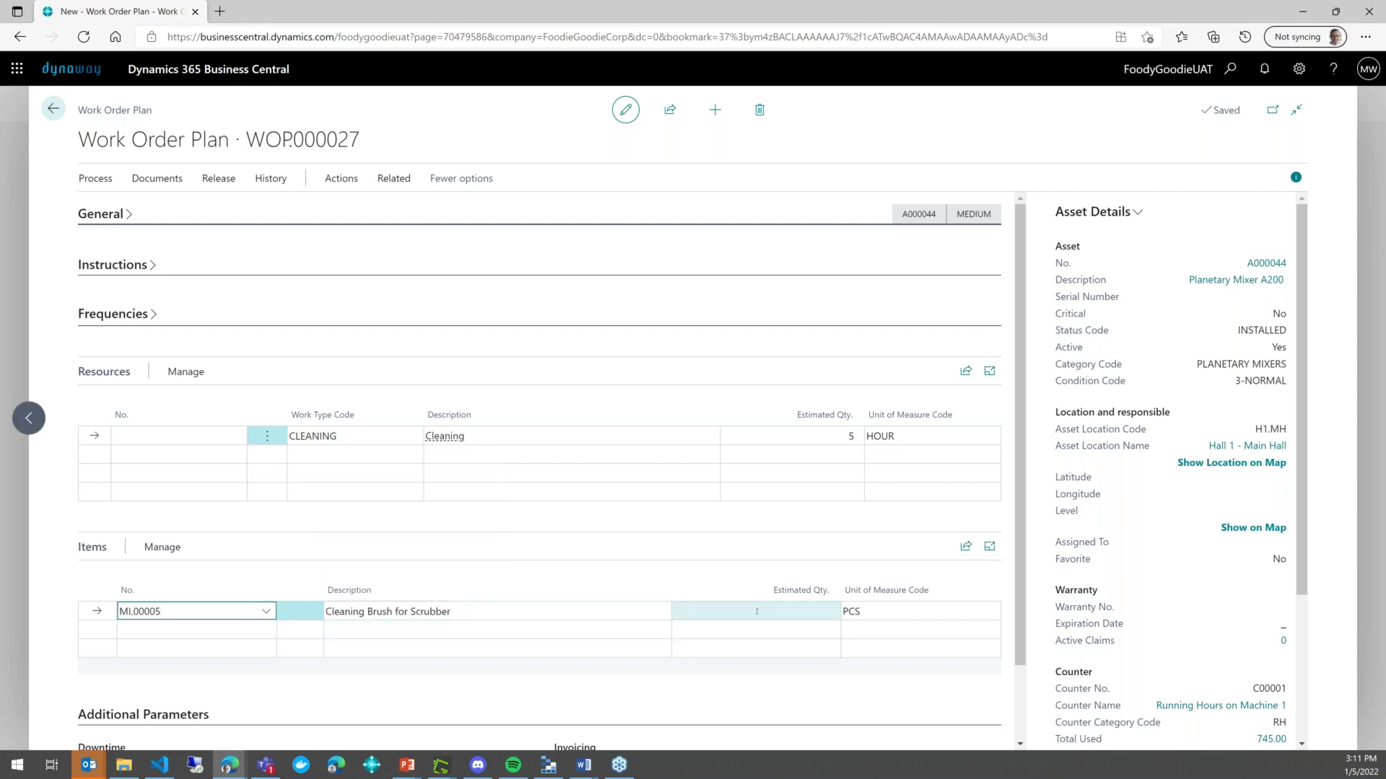
pyautogui.write('1')
pyautogui.press('Tab')
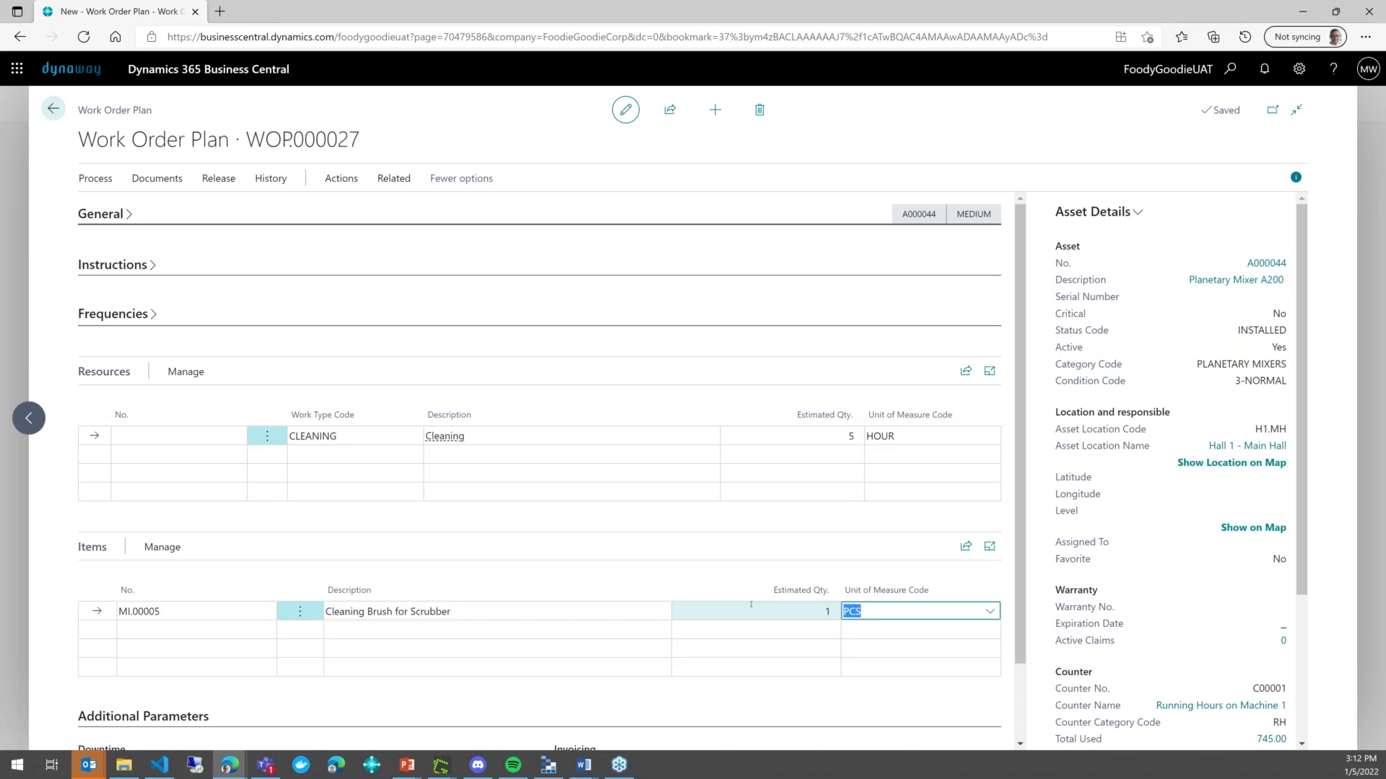
# Enable Create Downtime in the additional parameters to view its extra settings, and switch it back off
pyautogui.scroll(-1, 435, 604)
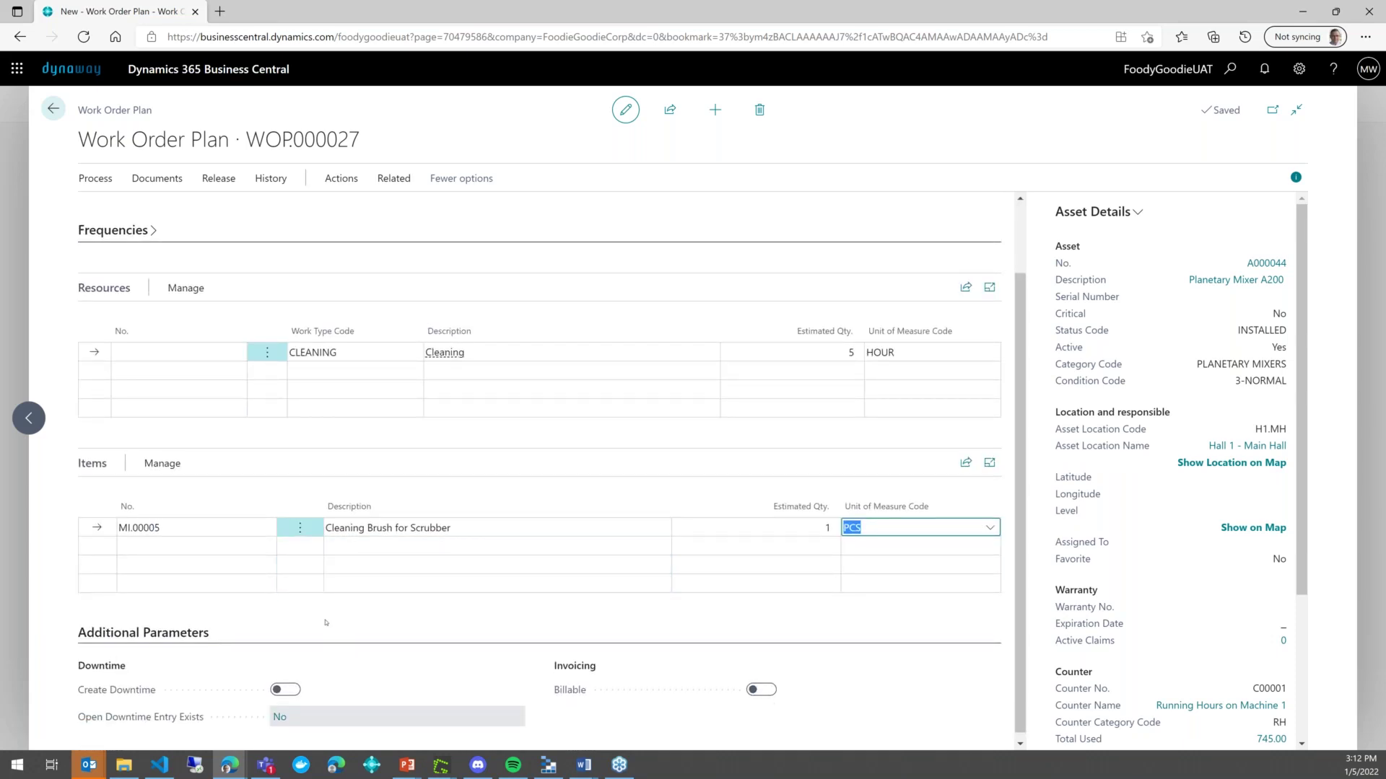
pyautogui.scroll(-1, 470, 659)
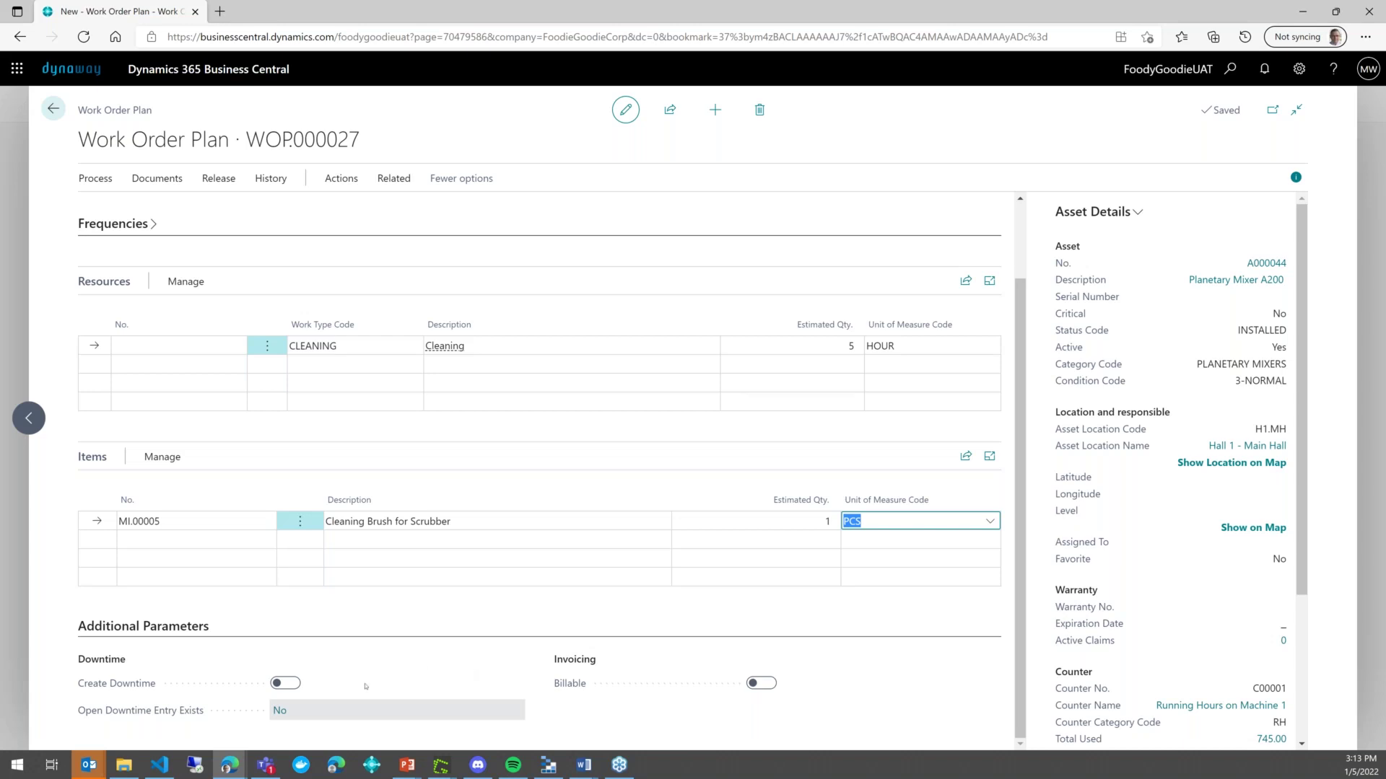
pyautogui.click(285, 683)
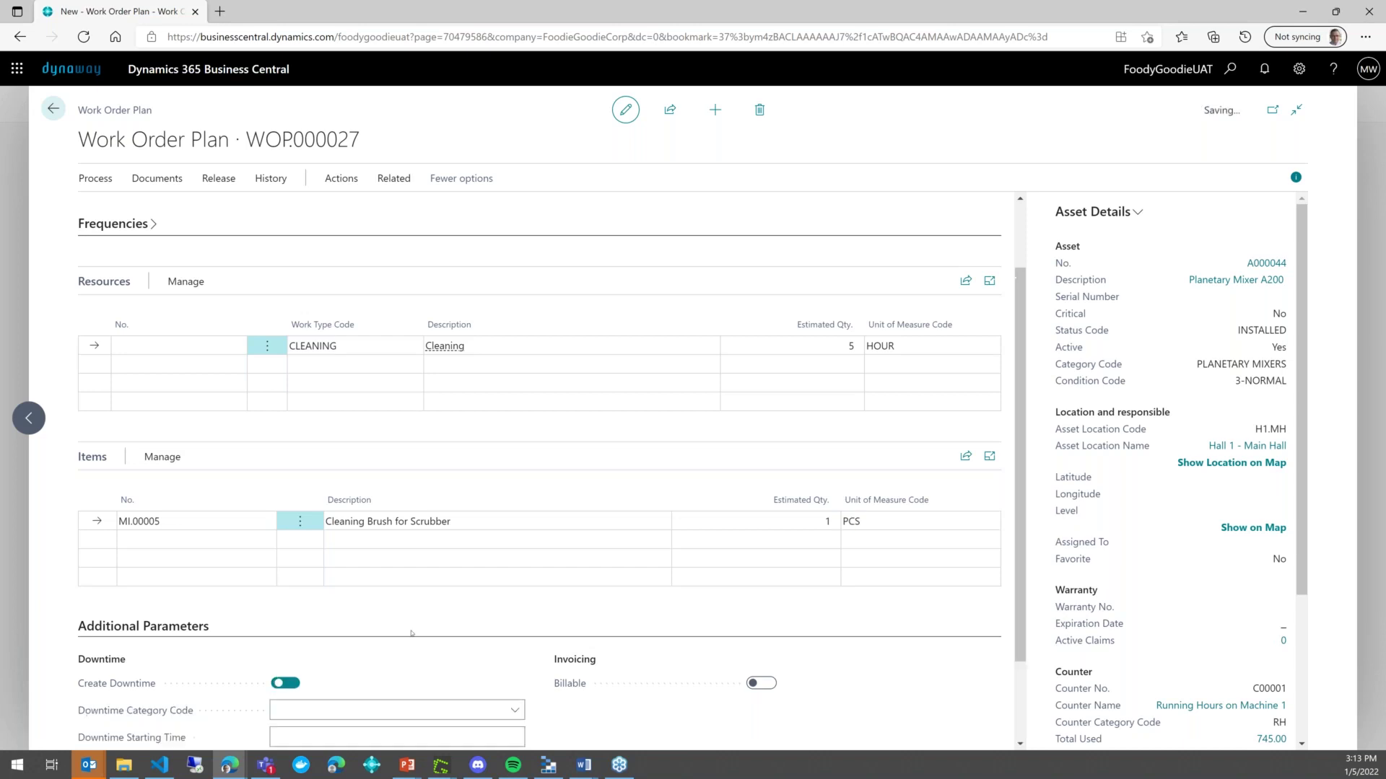
pyautogui.scroll(-1, 604, 638)
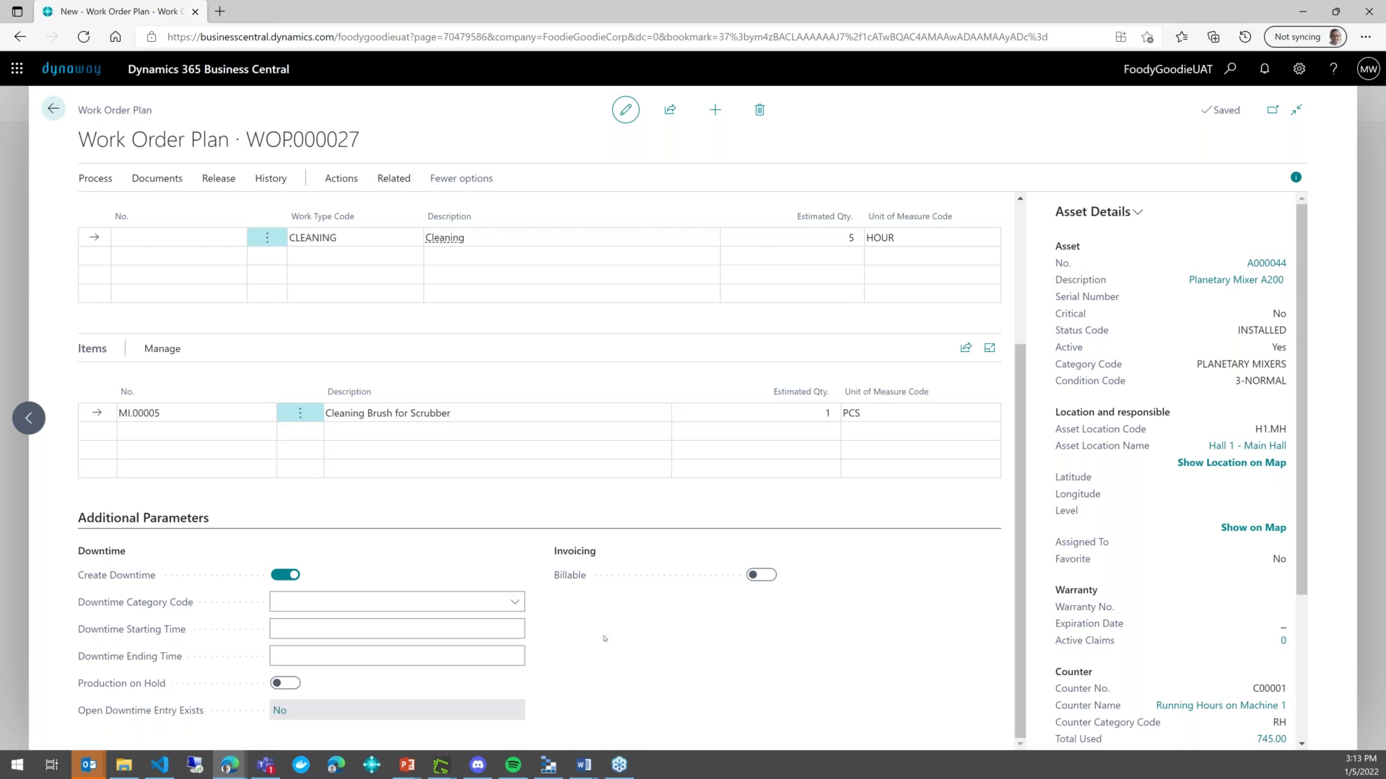
pyautogui.click(283, 573)
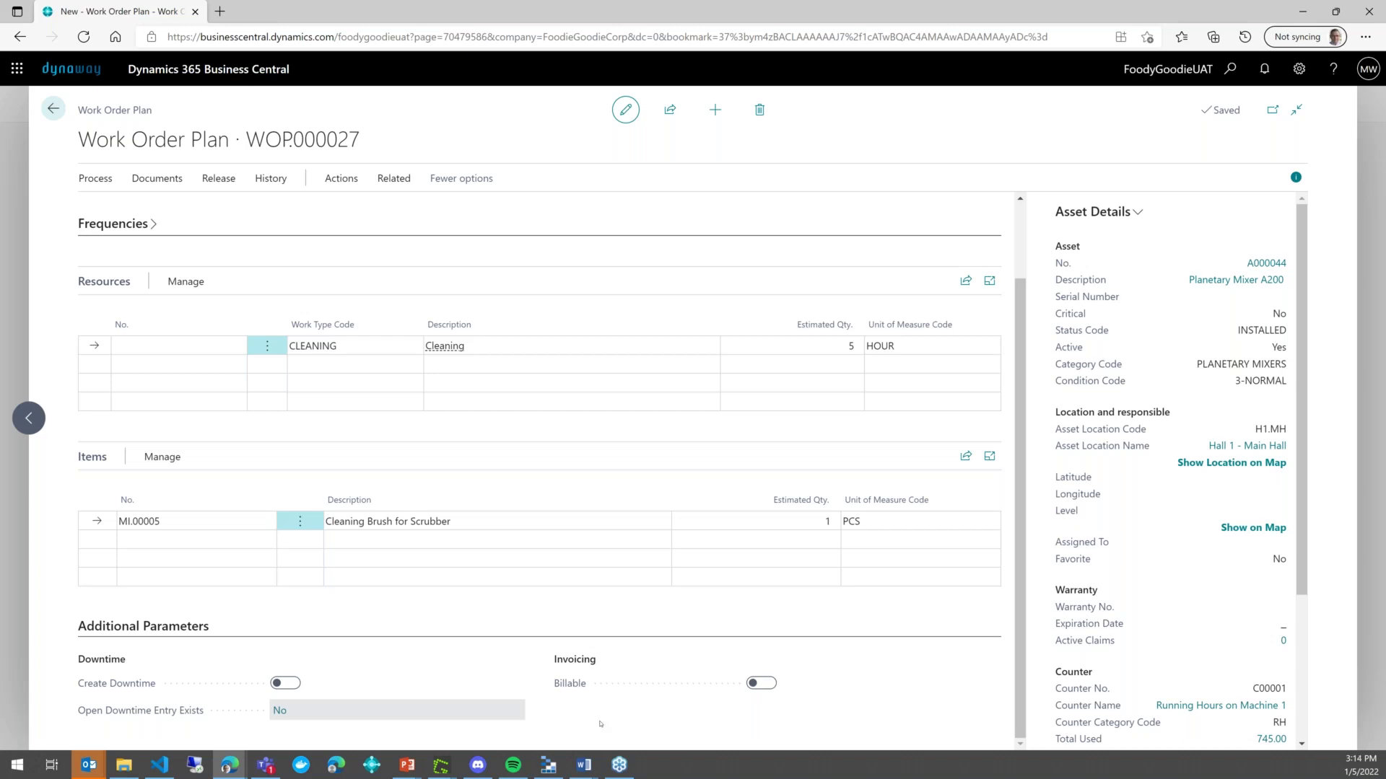
pyautogui.scroll(2, 599, 612)
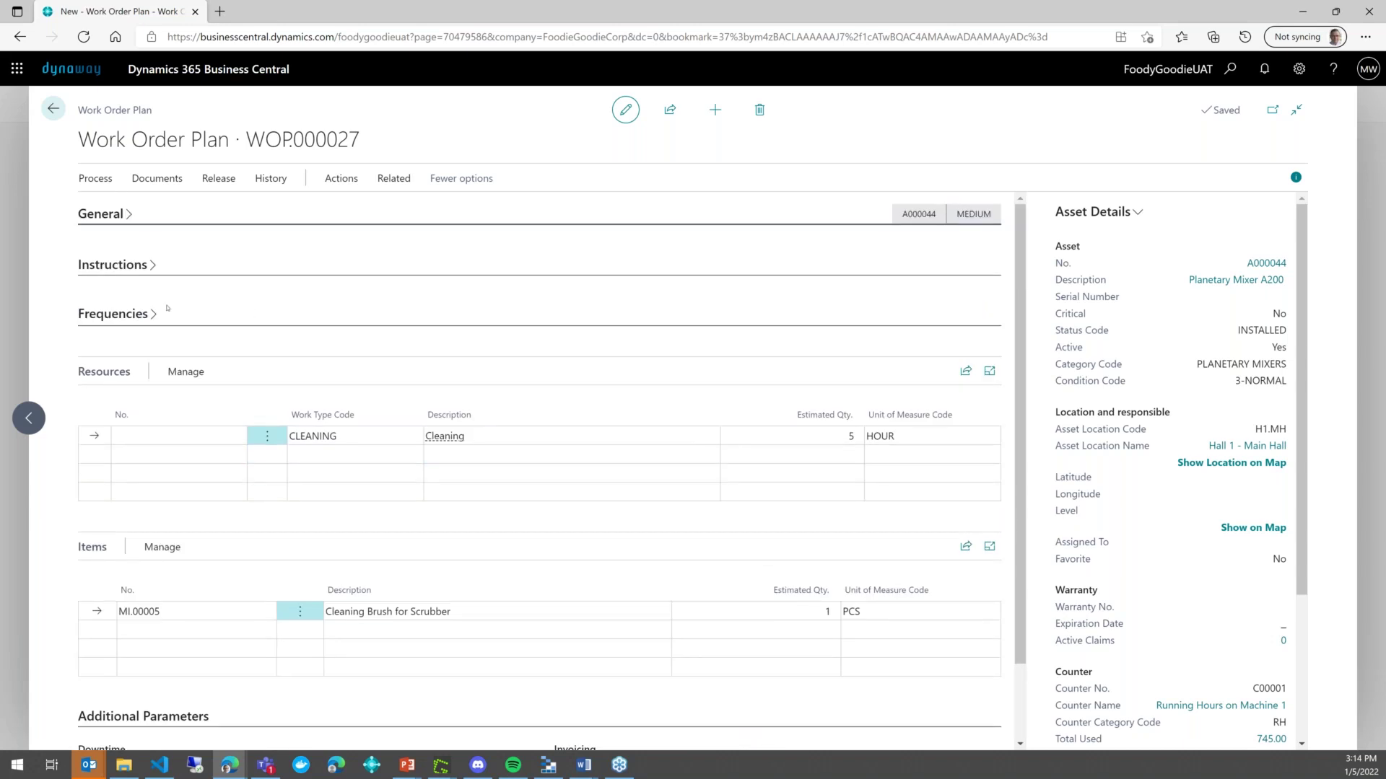
# Expand the general details of the work order plan for the Planetary Mixer A200 and release the plan
pyautogui.click(105, 214)
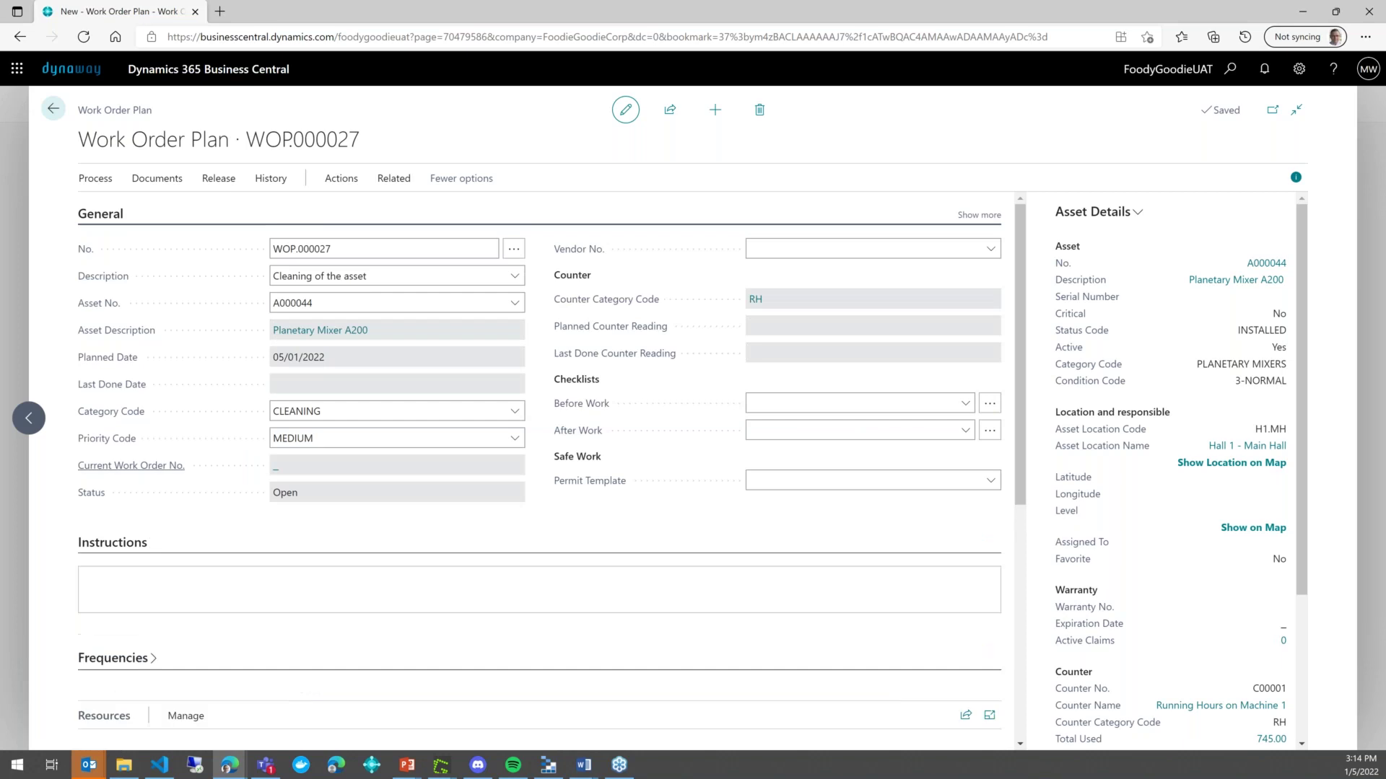
pyautogui.click(227, 182)
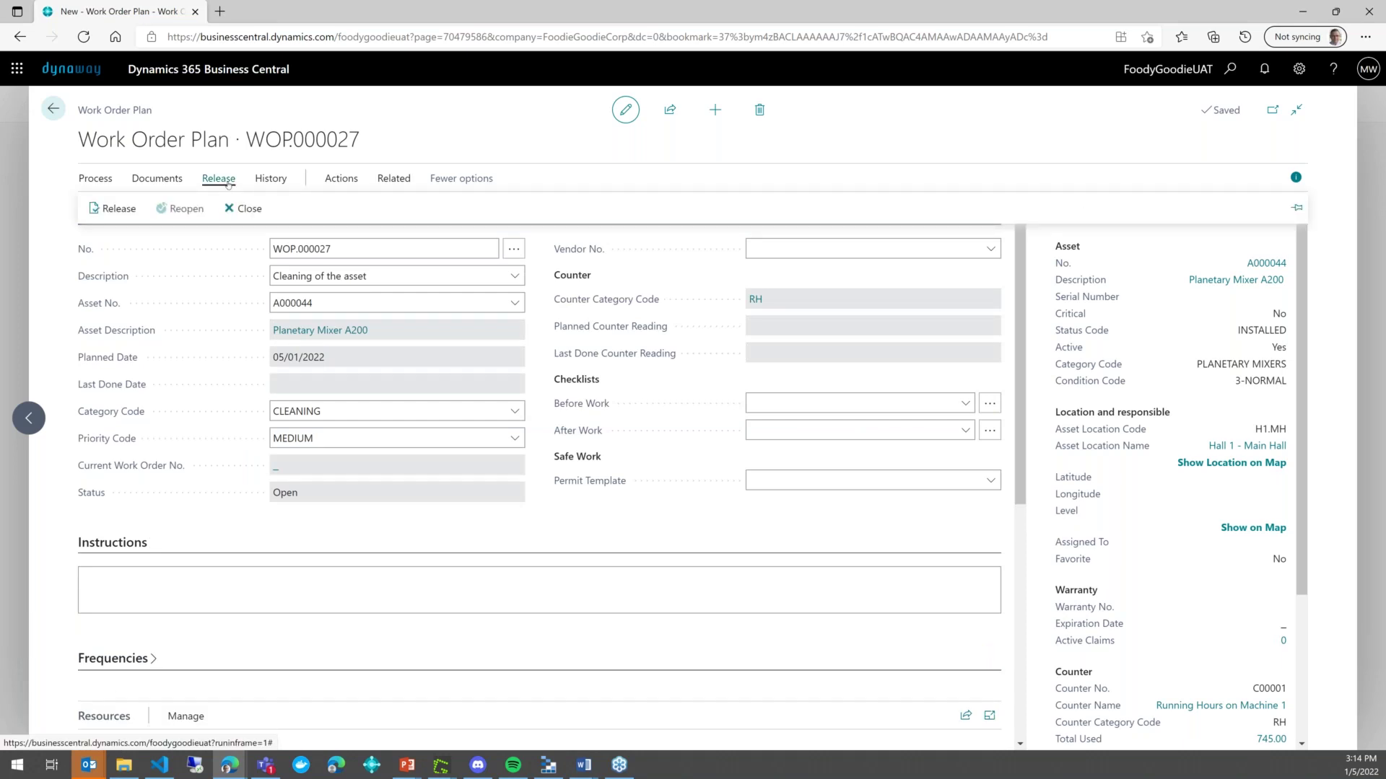
pyautogui.click(118, 209)
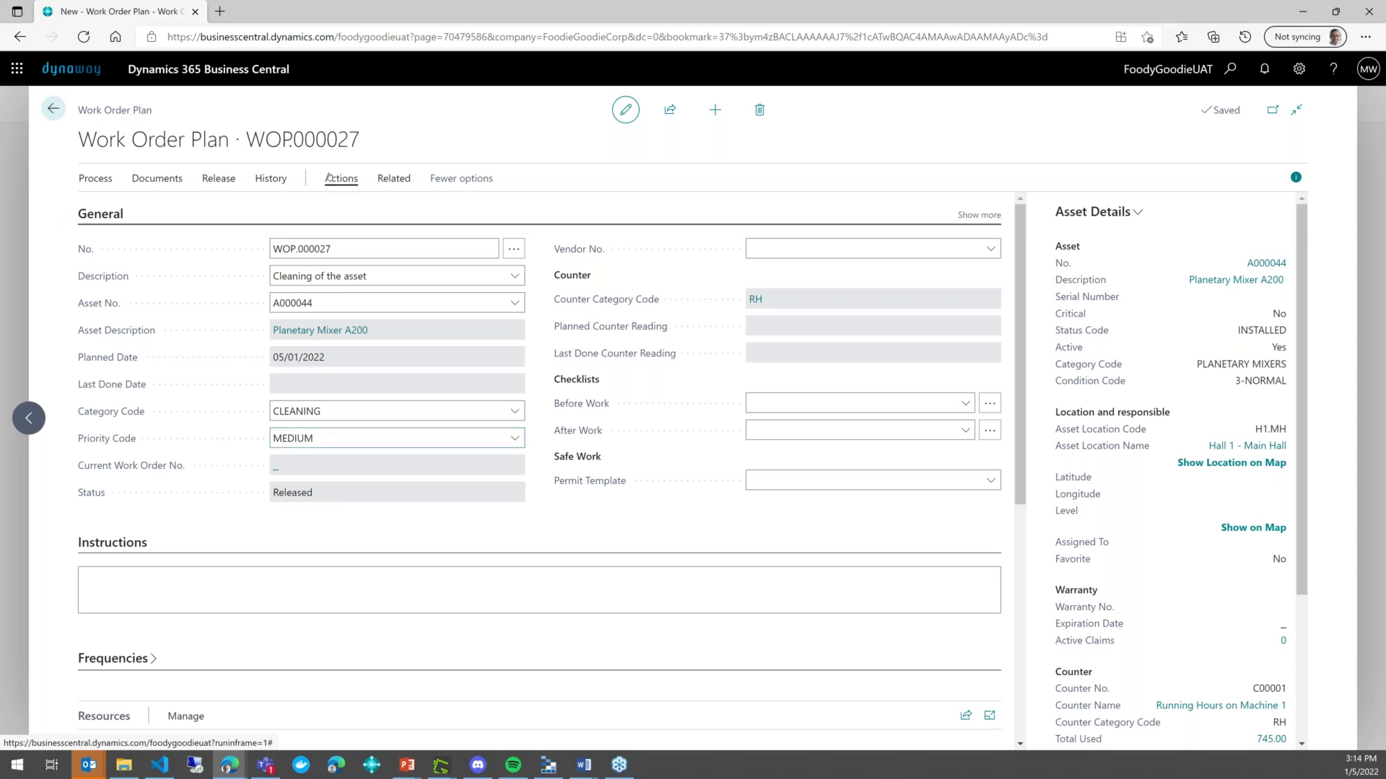
# Run the plan simulation for work order plan WOP.000027
pyautogui.click(329, 178)
pyautogui.click(384, 181)
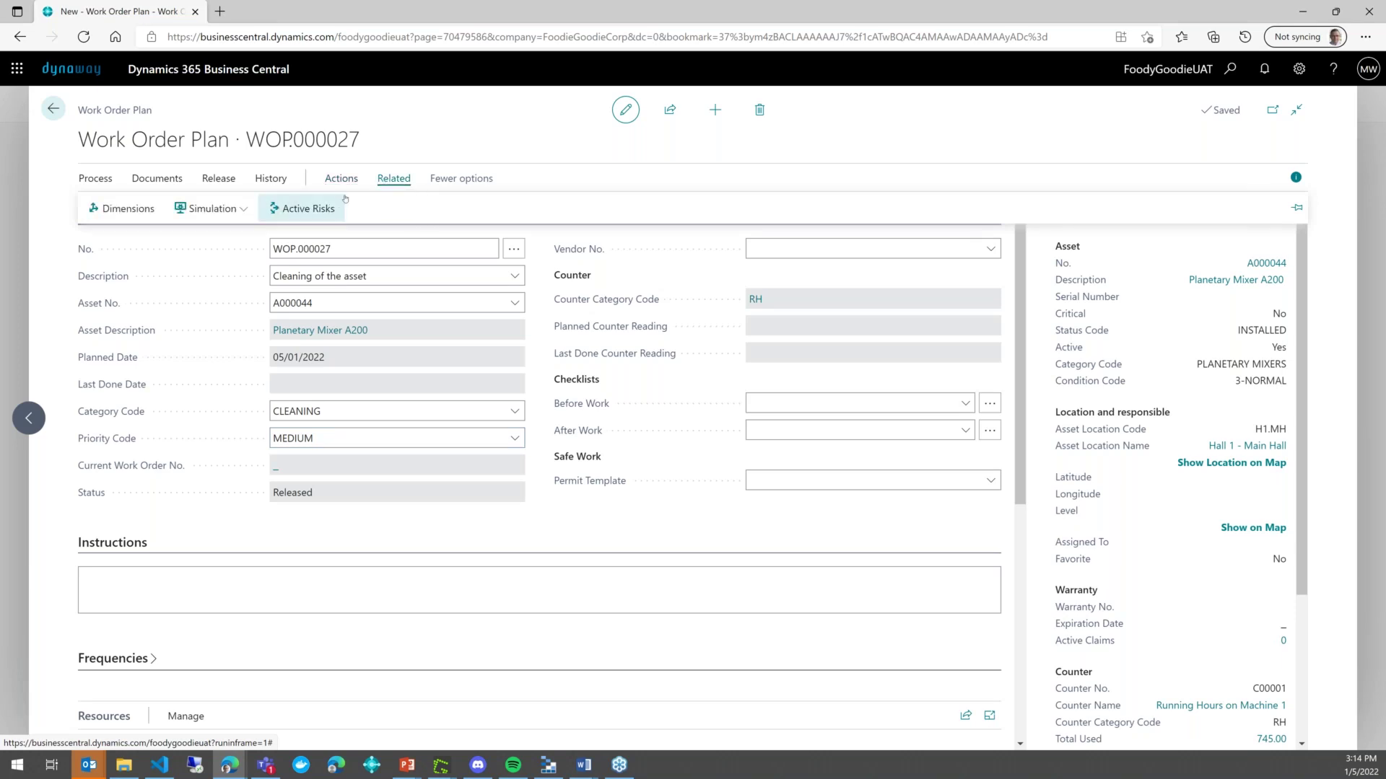
pyautogui.click(240, 211)
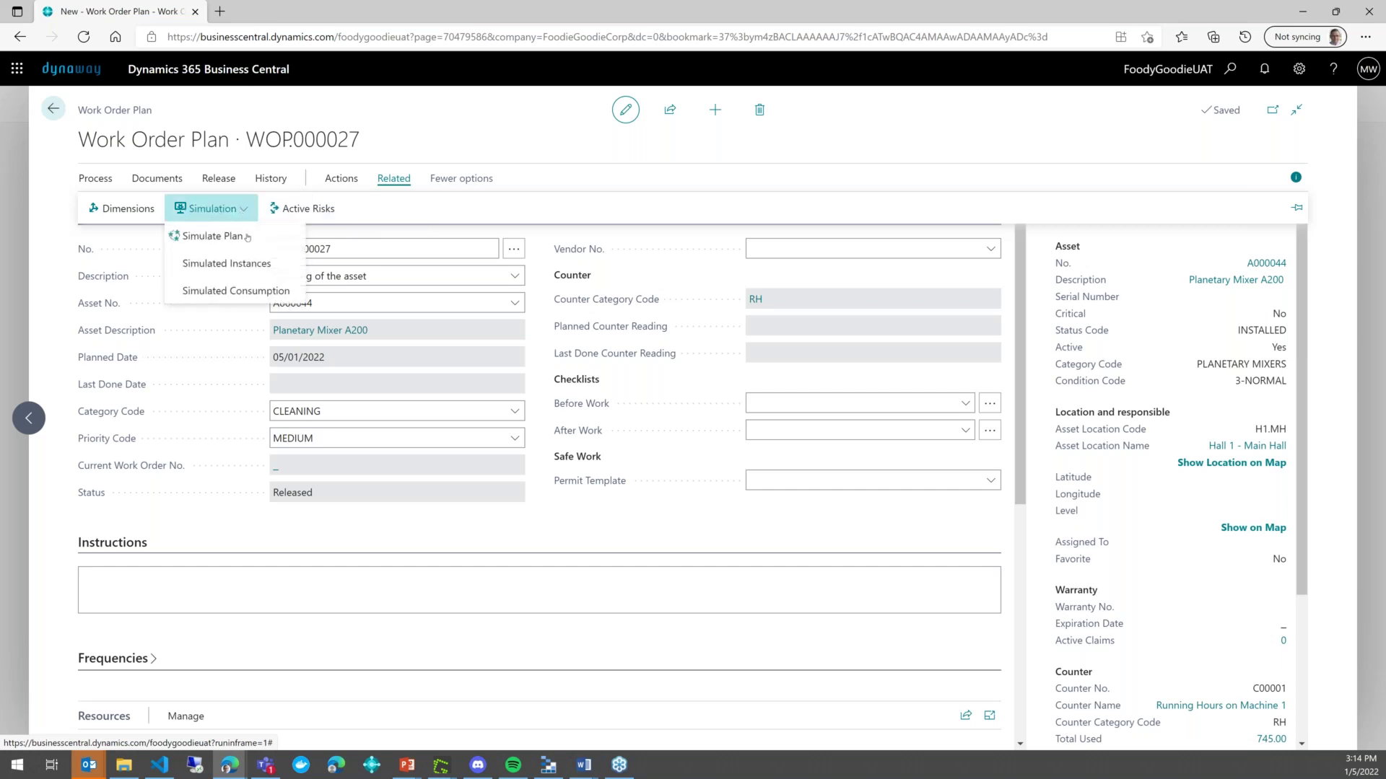
pyautogui.click(210, 232)
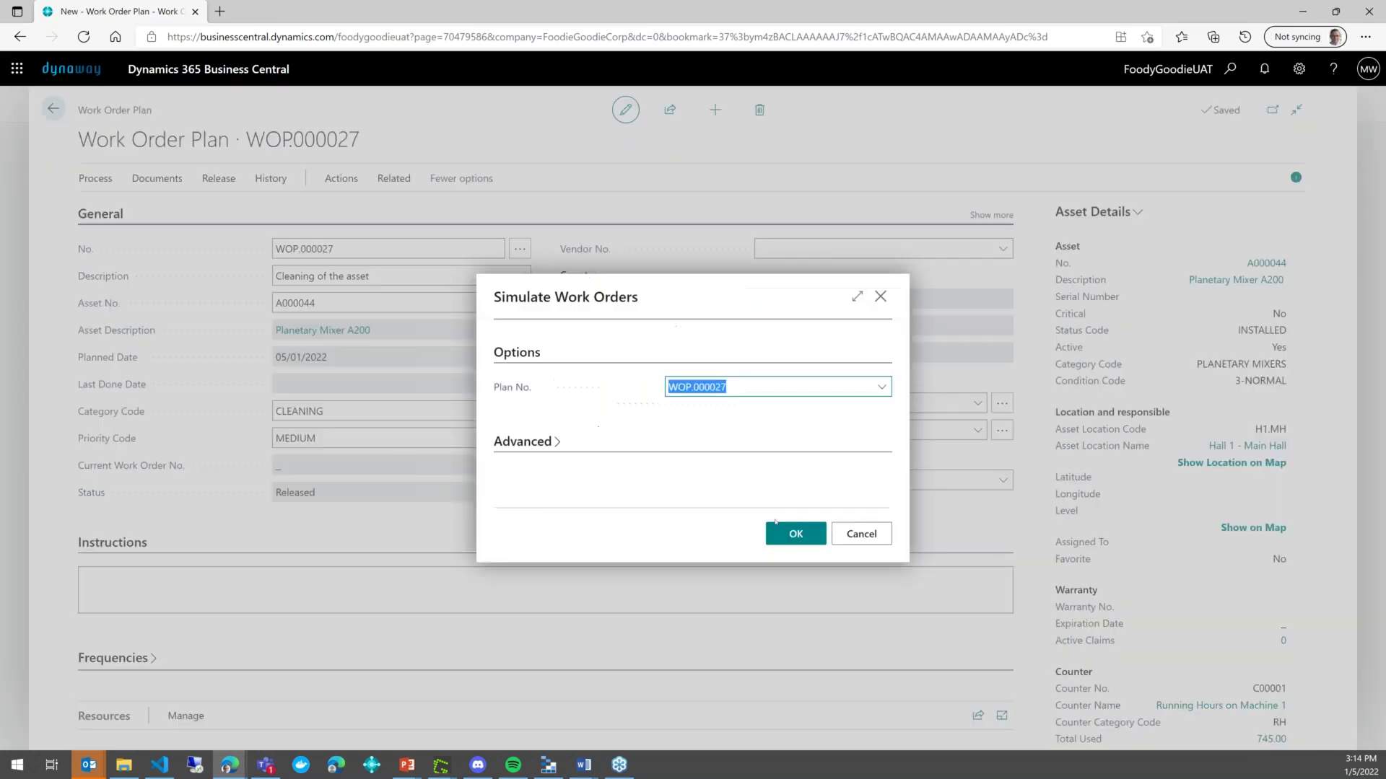
pyautogui.click(781, 527)
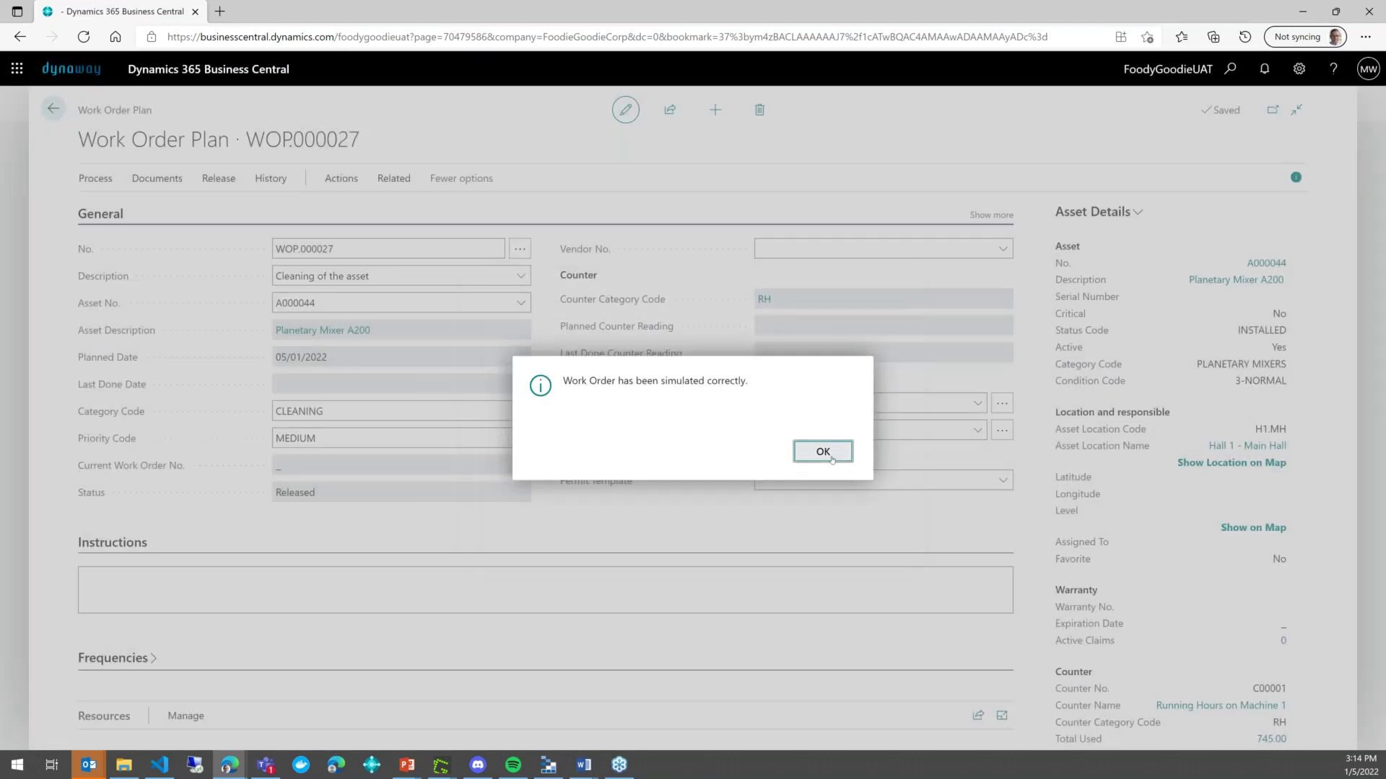
pyautogui.click(822, 452)
# View the simulated instances of plan WOP.000027 to examine the simulated dates, and return to the plan
pyautogui.click(394, 178)
pyautogui.click(211, 208)
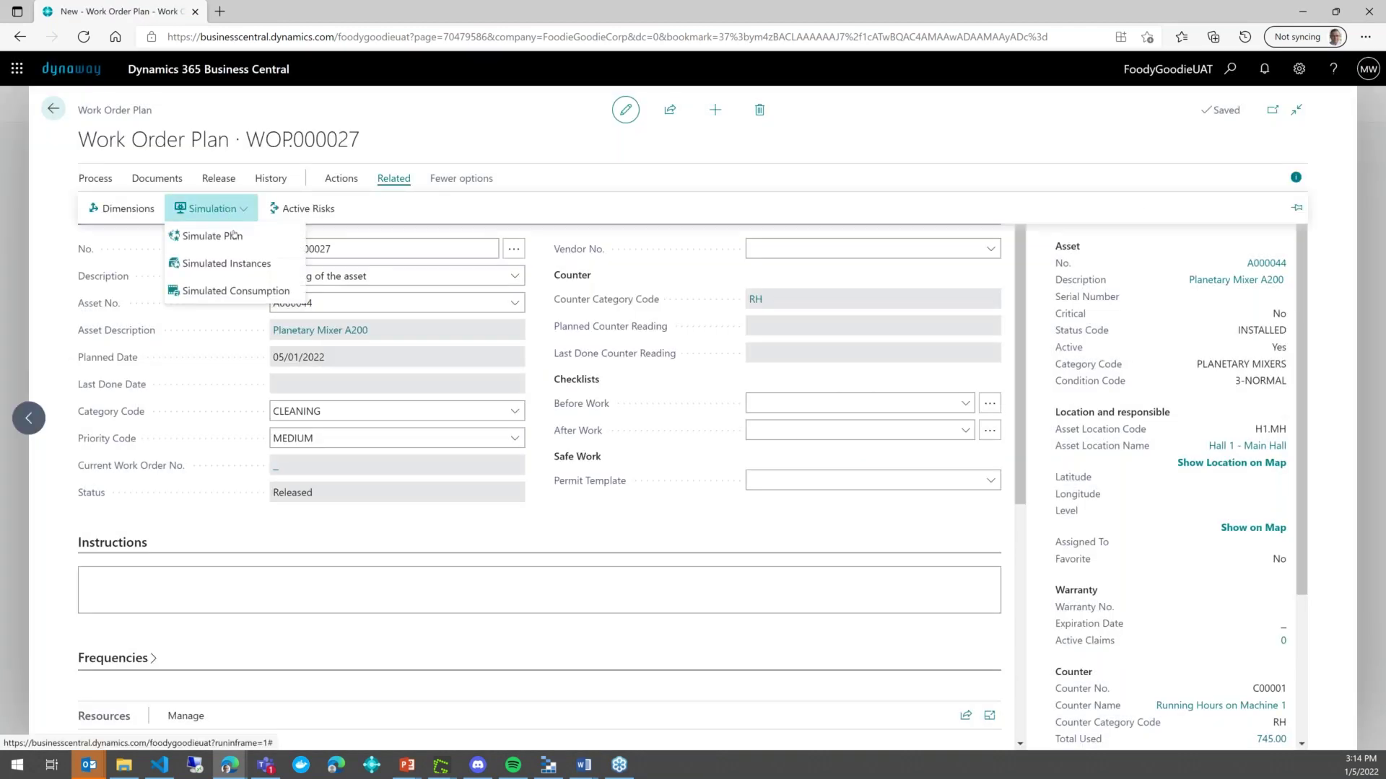
pyautogui.click(269, 266)
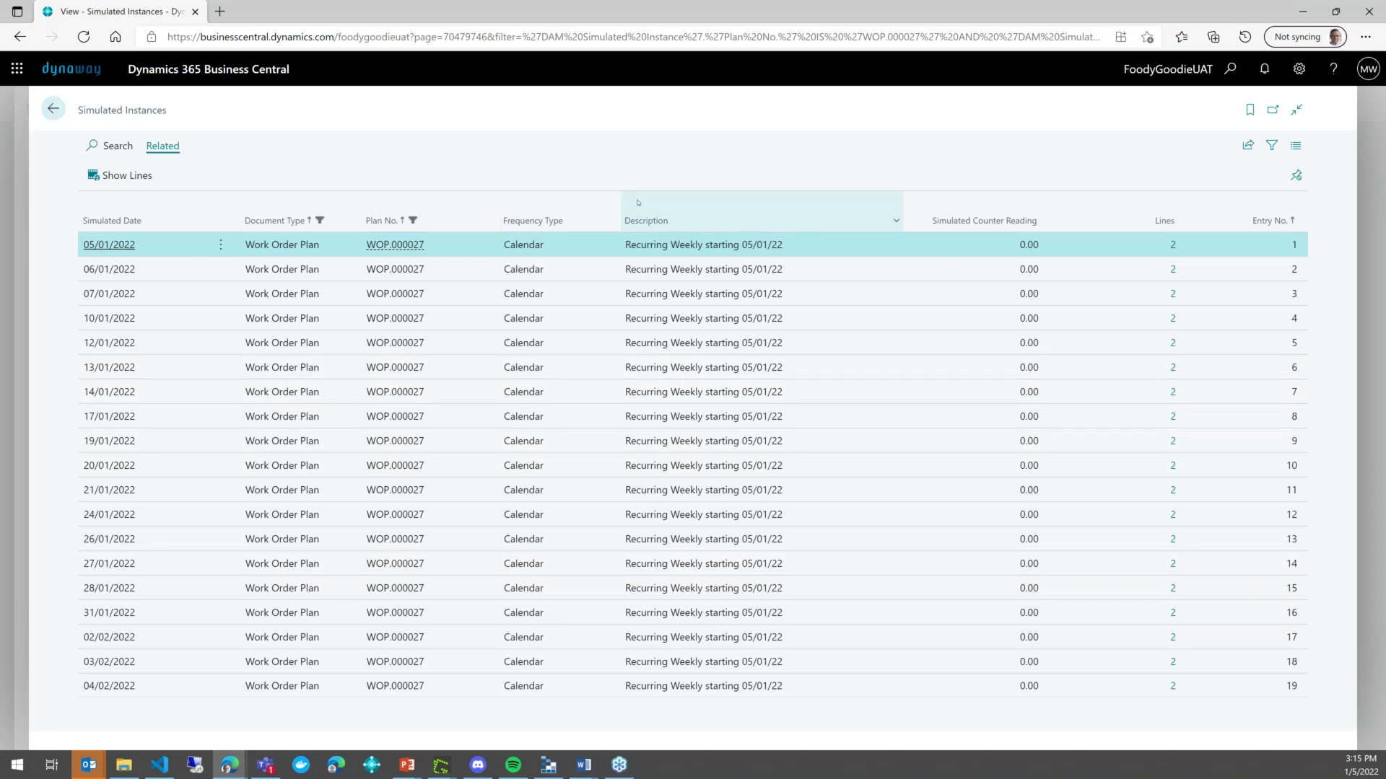
pyautogui.click(55, 107)
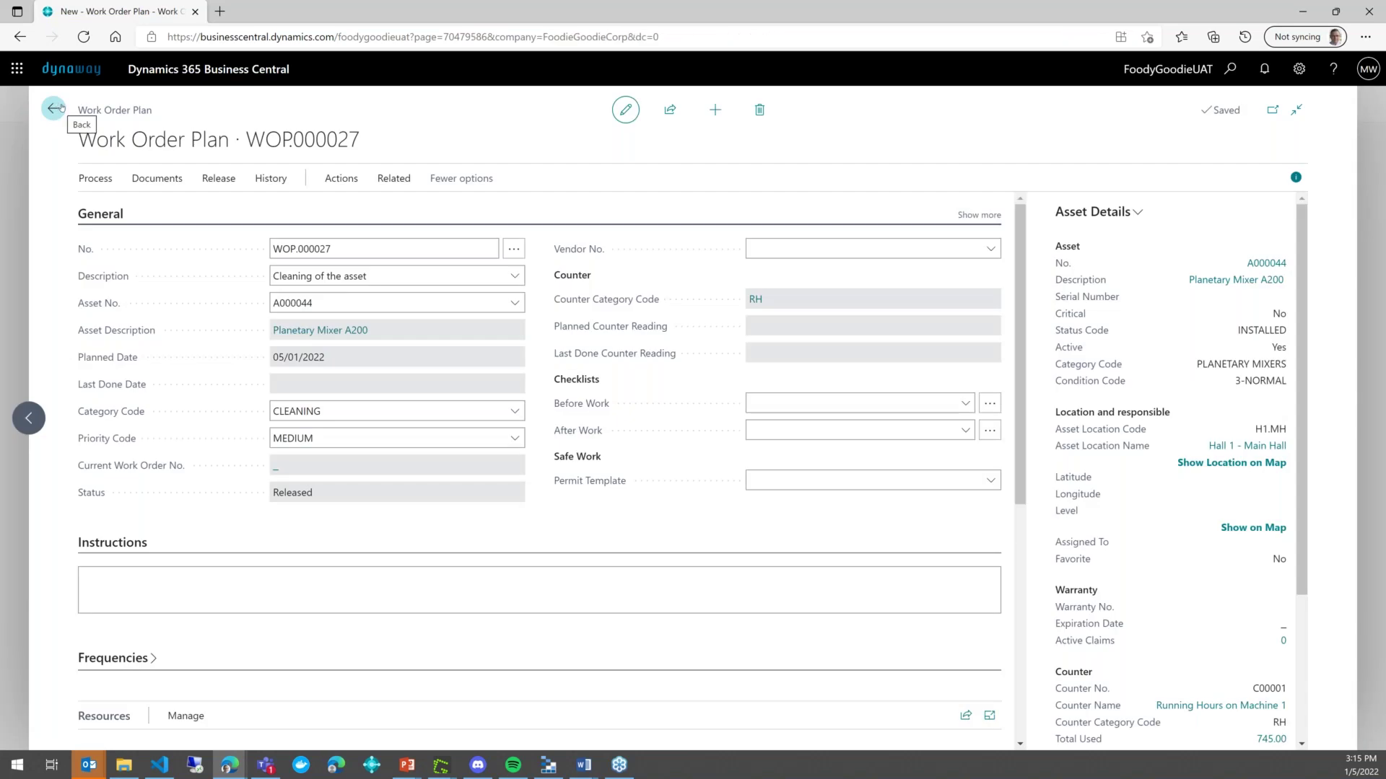
# Leave the plan, open the Planning Worksheet and calculate work orders for all plans without any filters
pyautogui.click(60, 108)
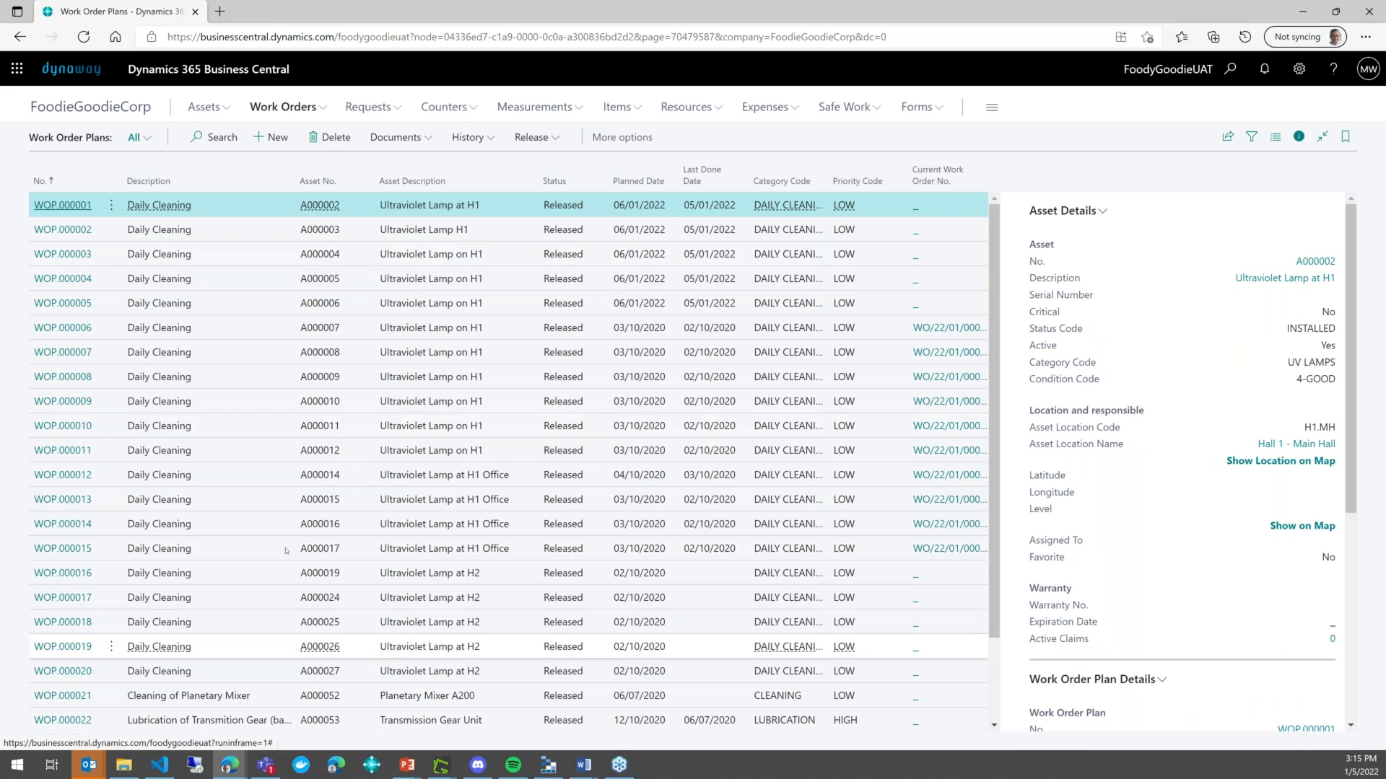
pyautogui.click(312, 108)
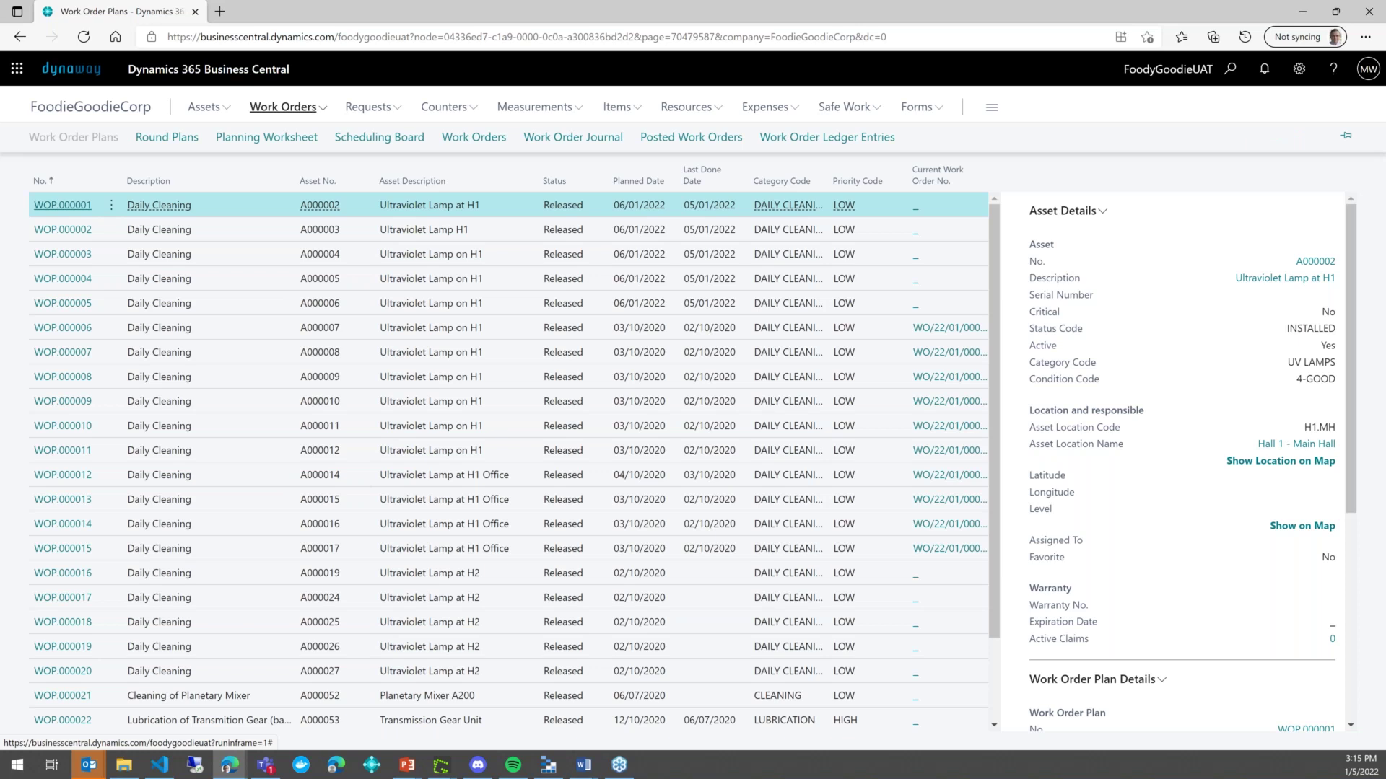
pyautogui.scroll(-2, 302, 445)
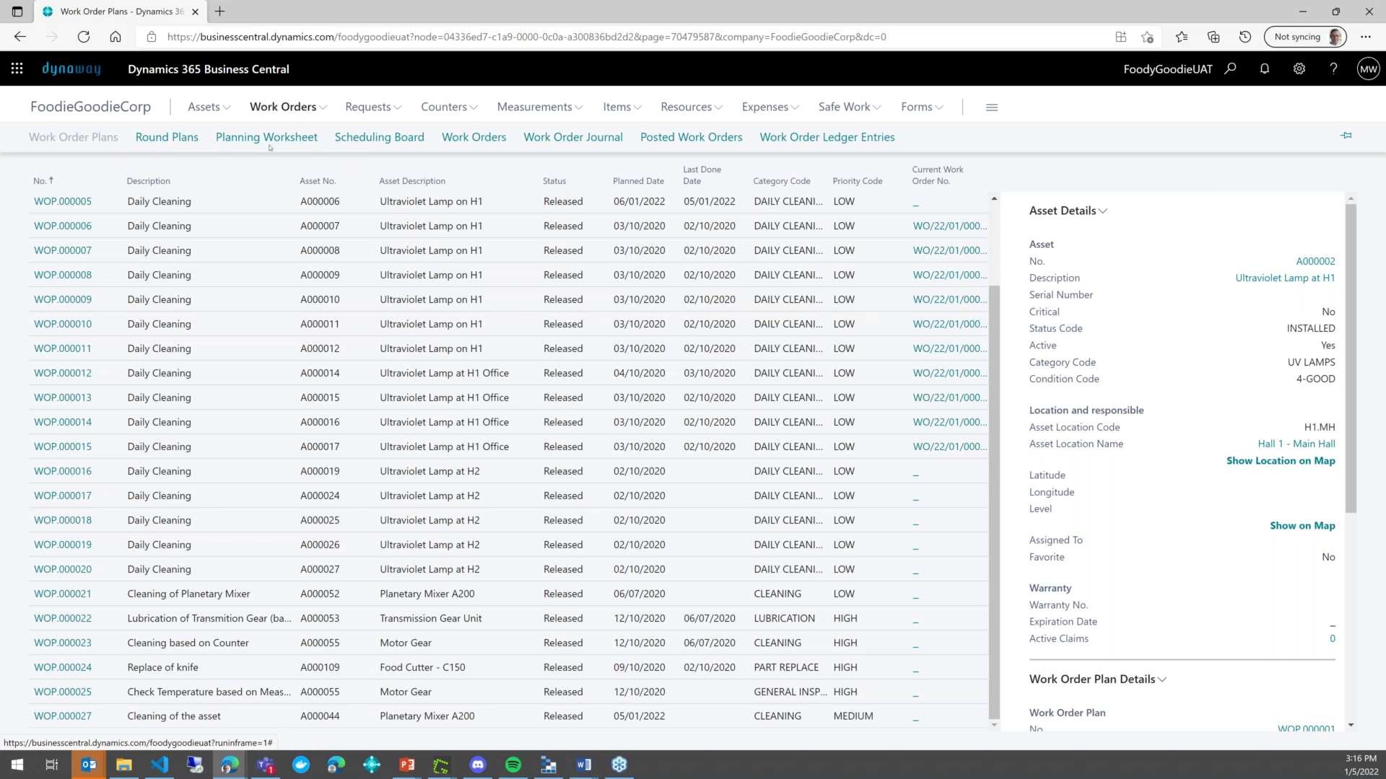
pyautogui.click(339, 141)
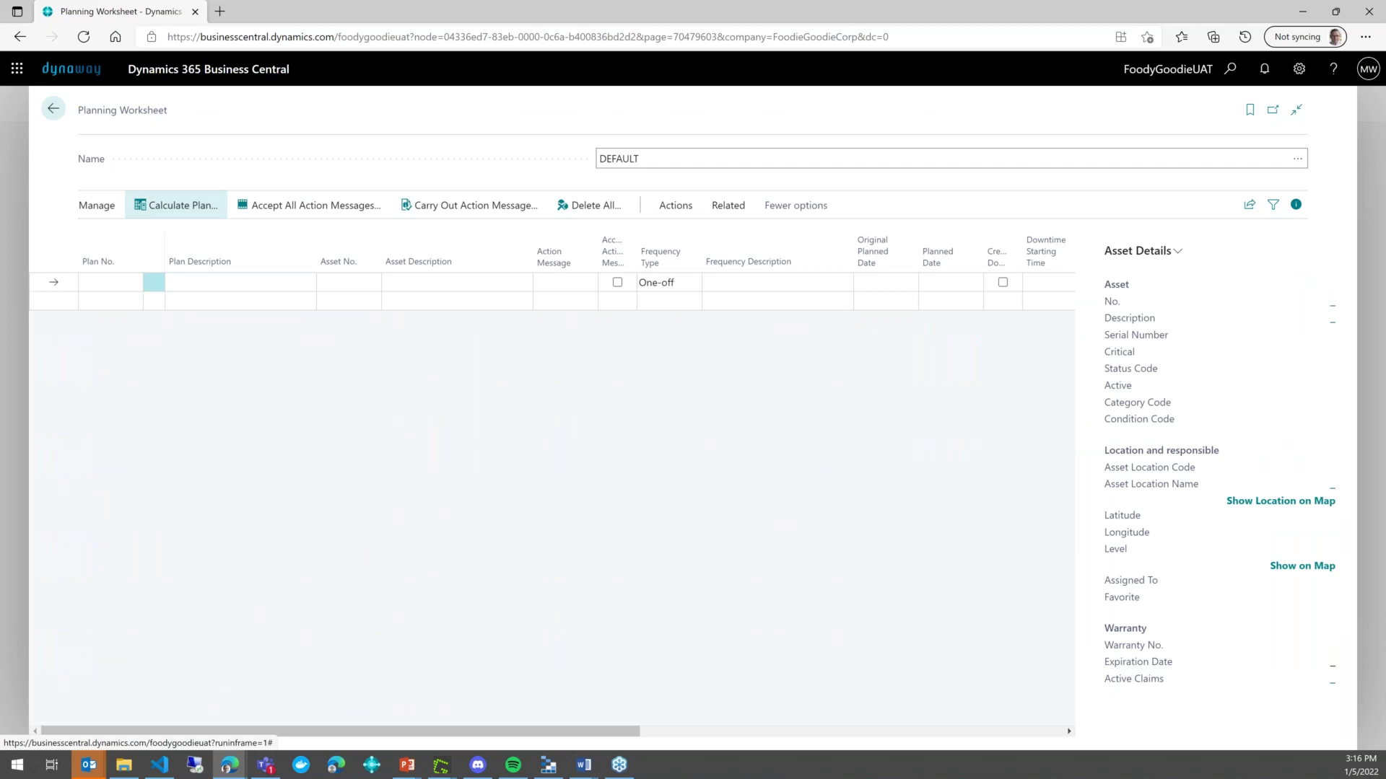
pyautogui.click(177, 205)
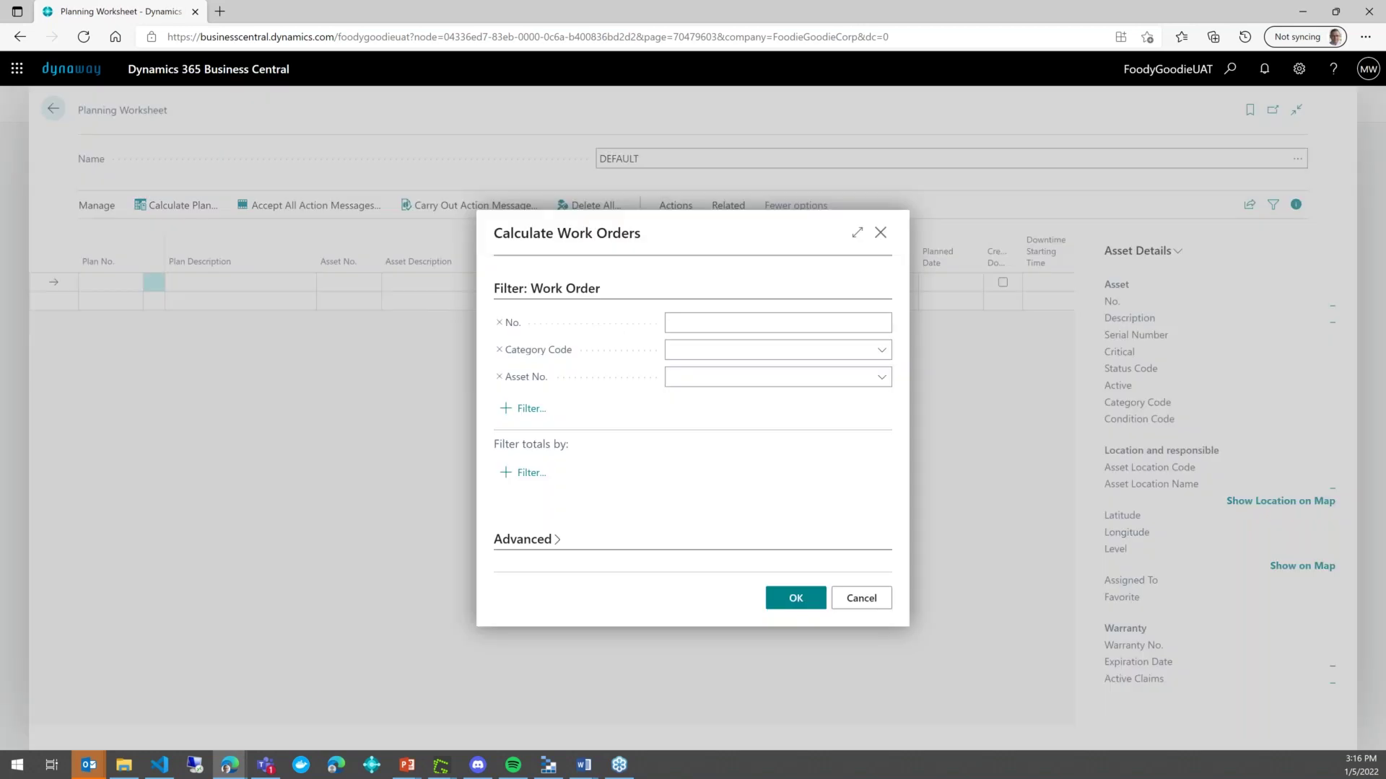
pyautogui.click(796, 598)
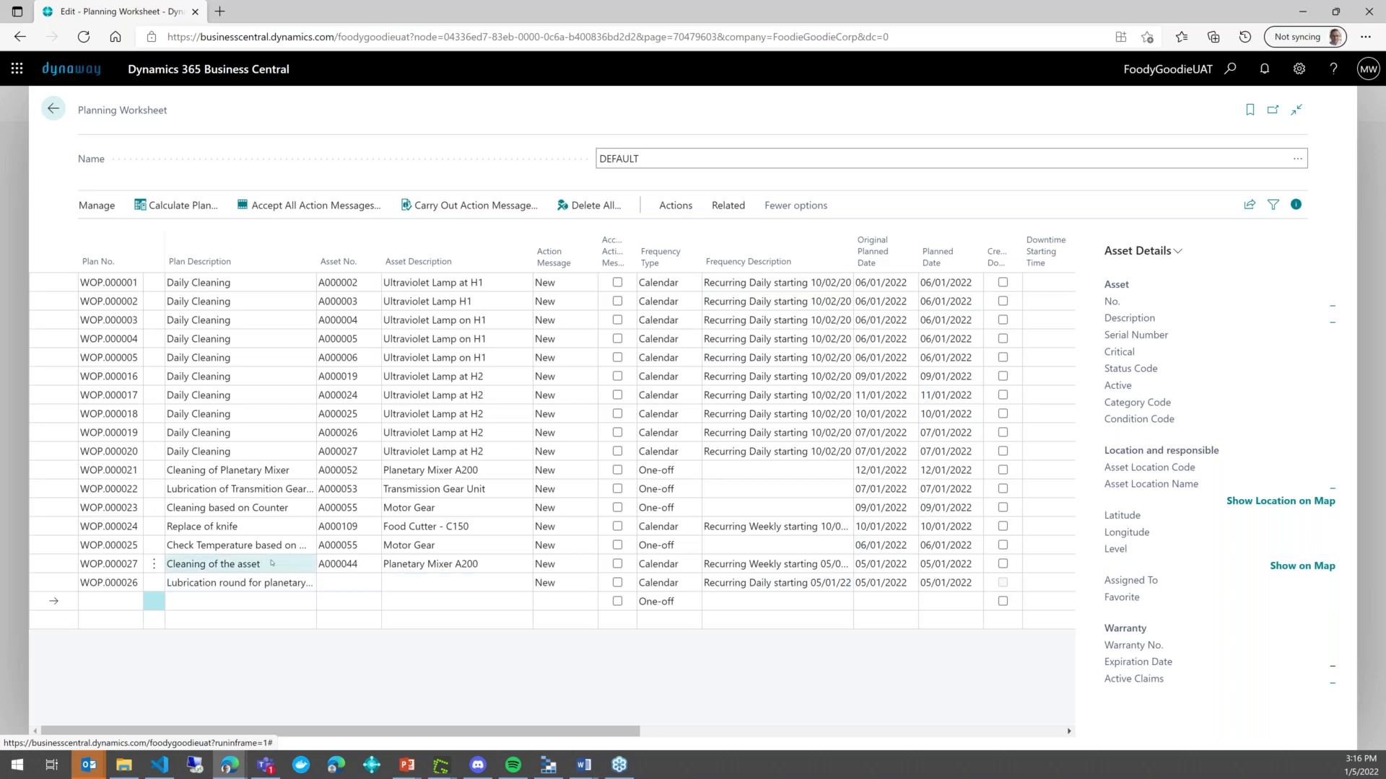
# Set the planned date of the WOP.000027 worksheet line, Cleaning of the asset, to 06/01/2022
pyautogui.click(272, 563)
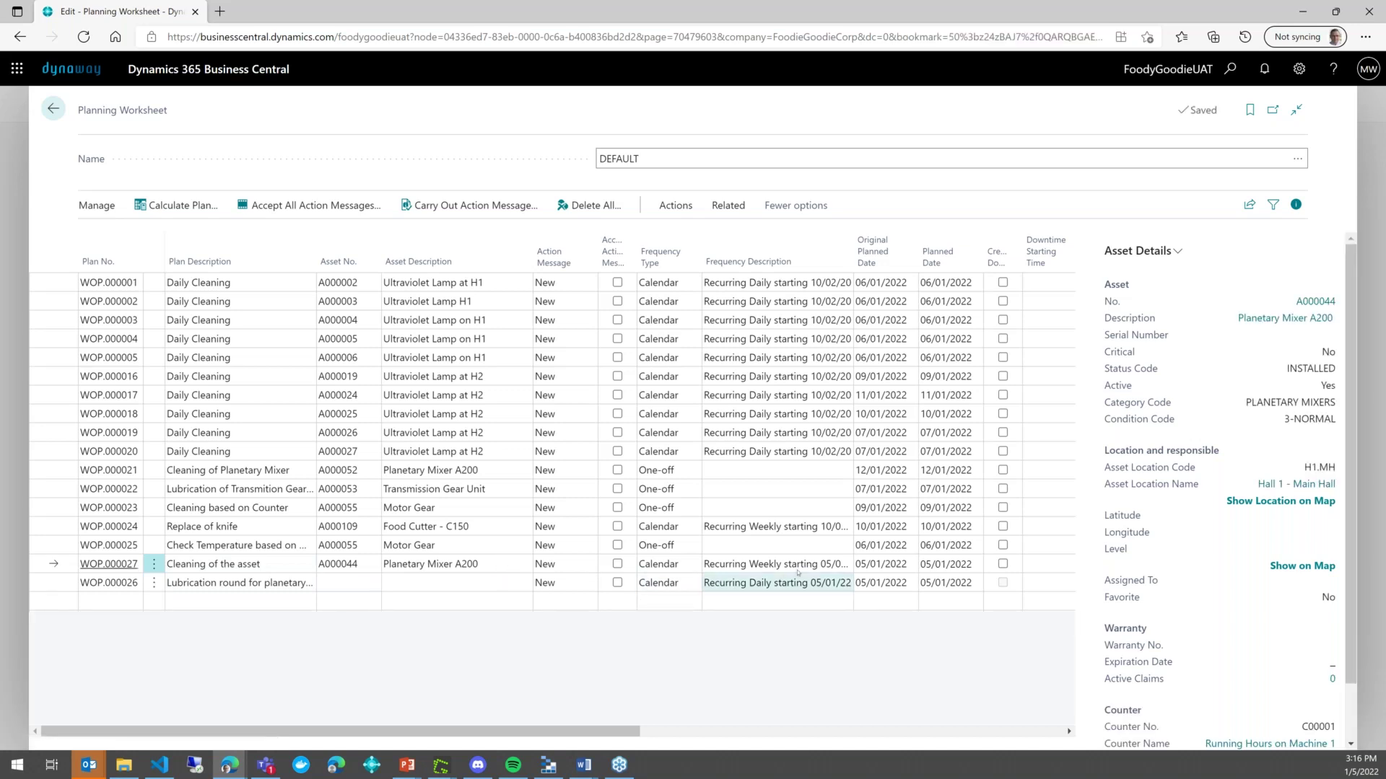
pyautogui.click(887, 570)
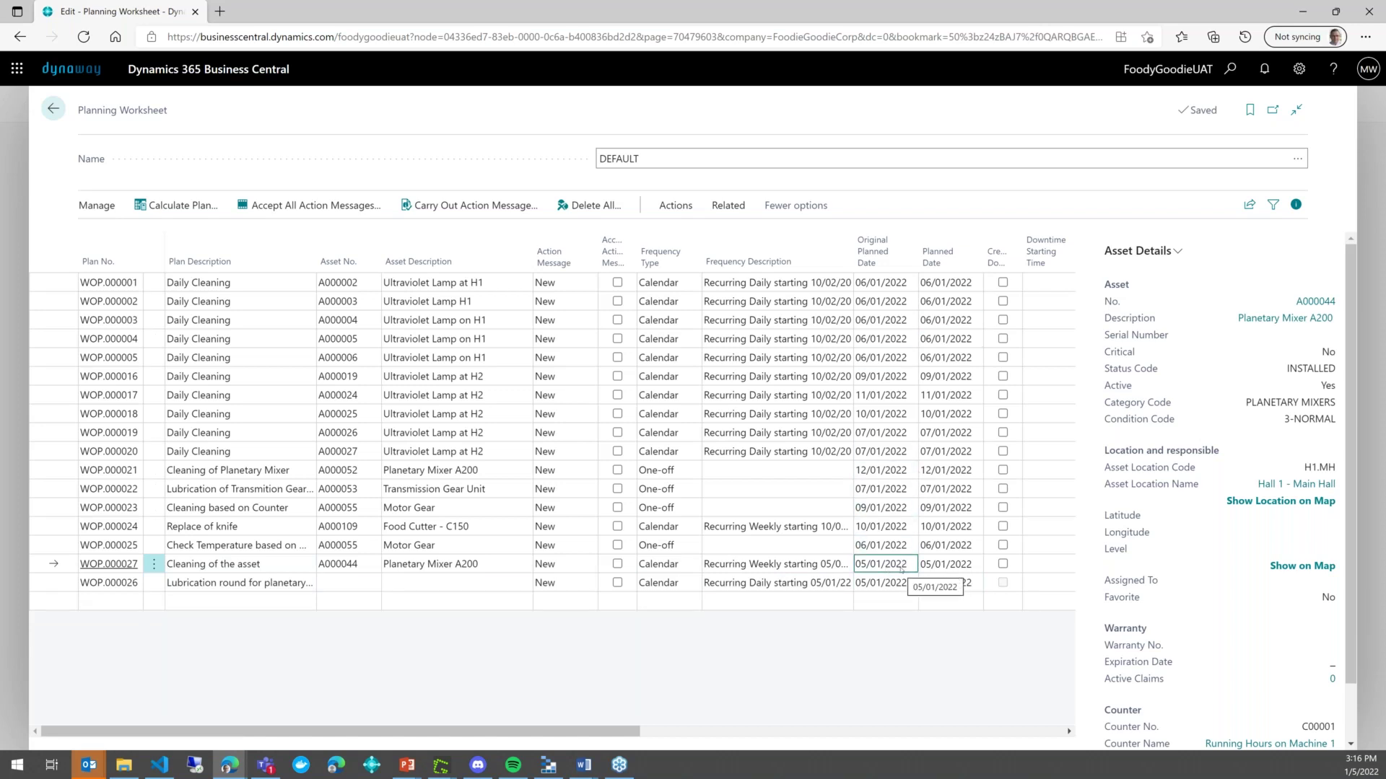
pyautogui.press('Tab')
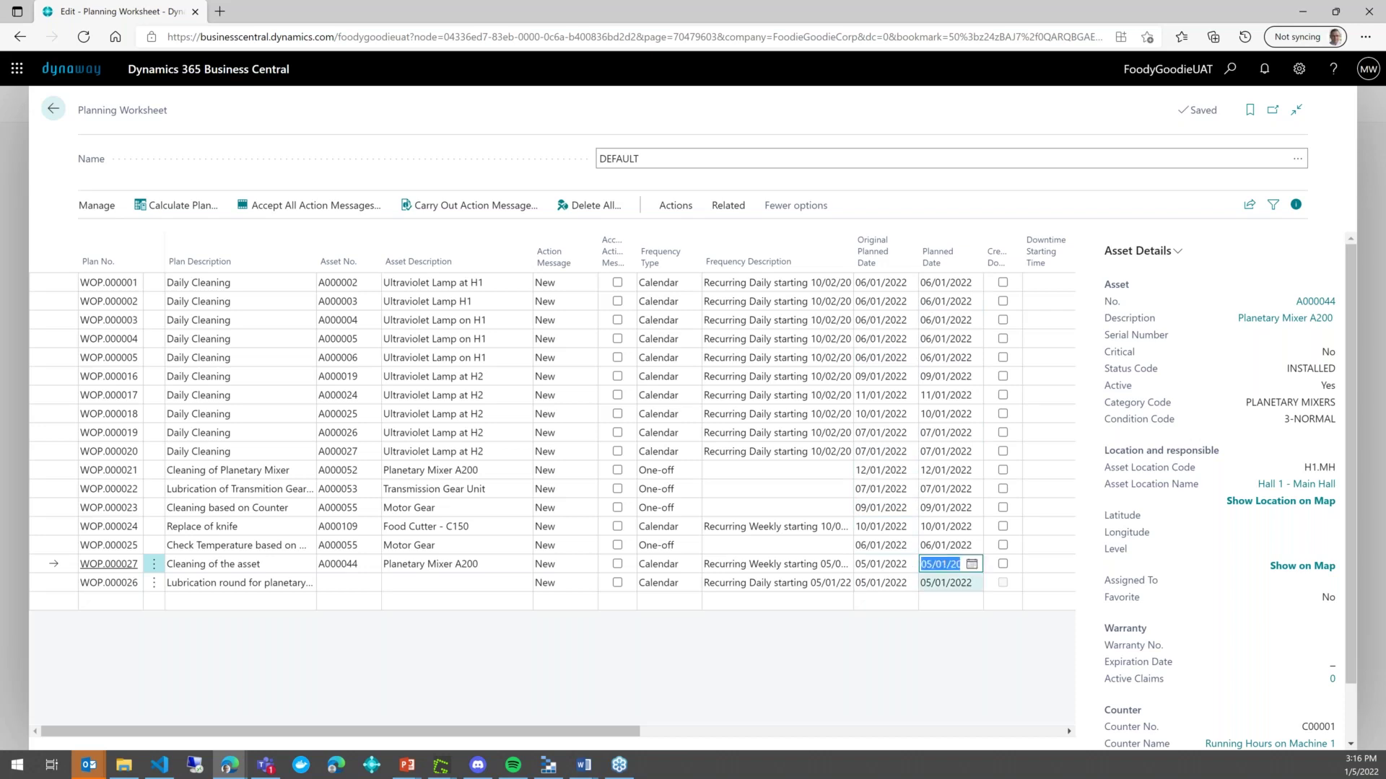
pyautogui.click(971, 564)
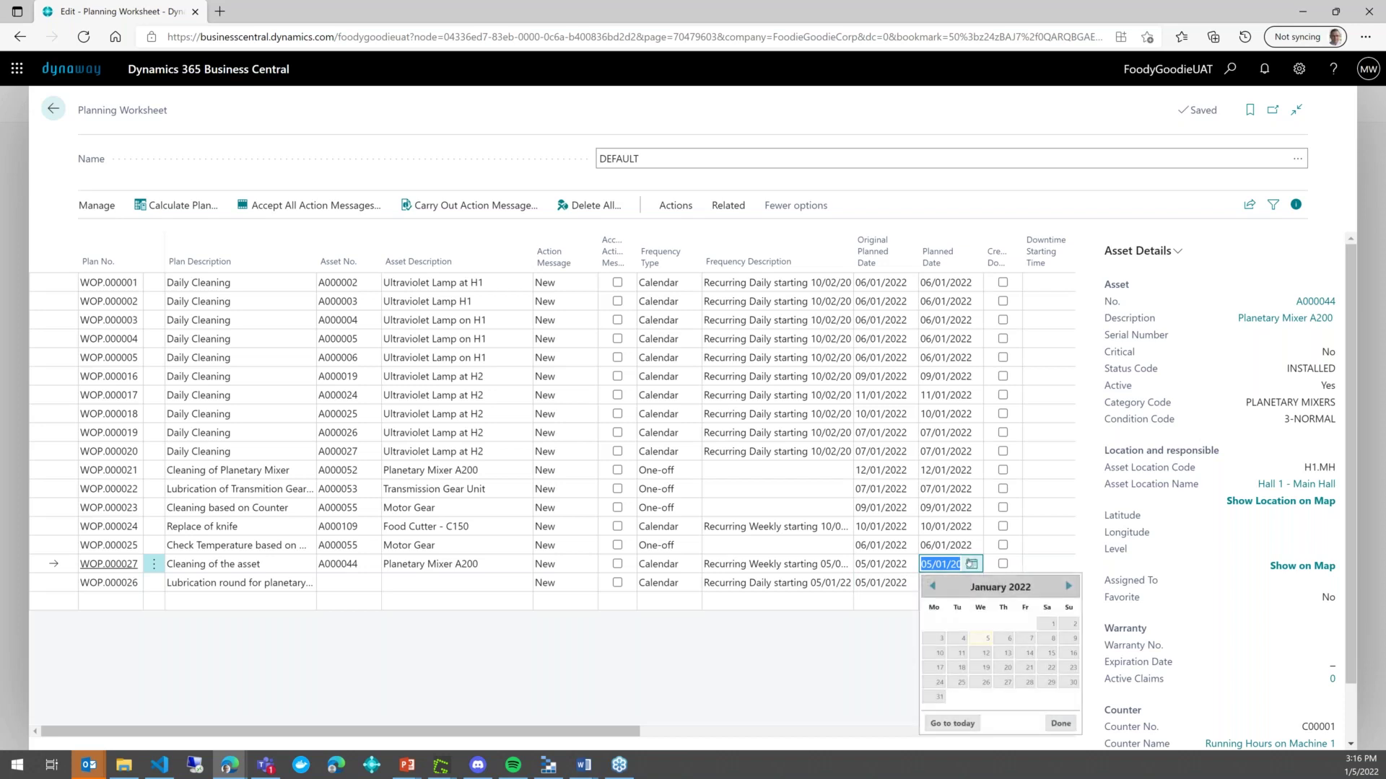
pyautogui.click(1009, 640)
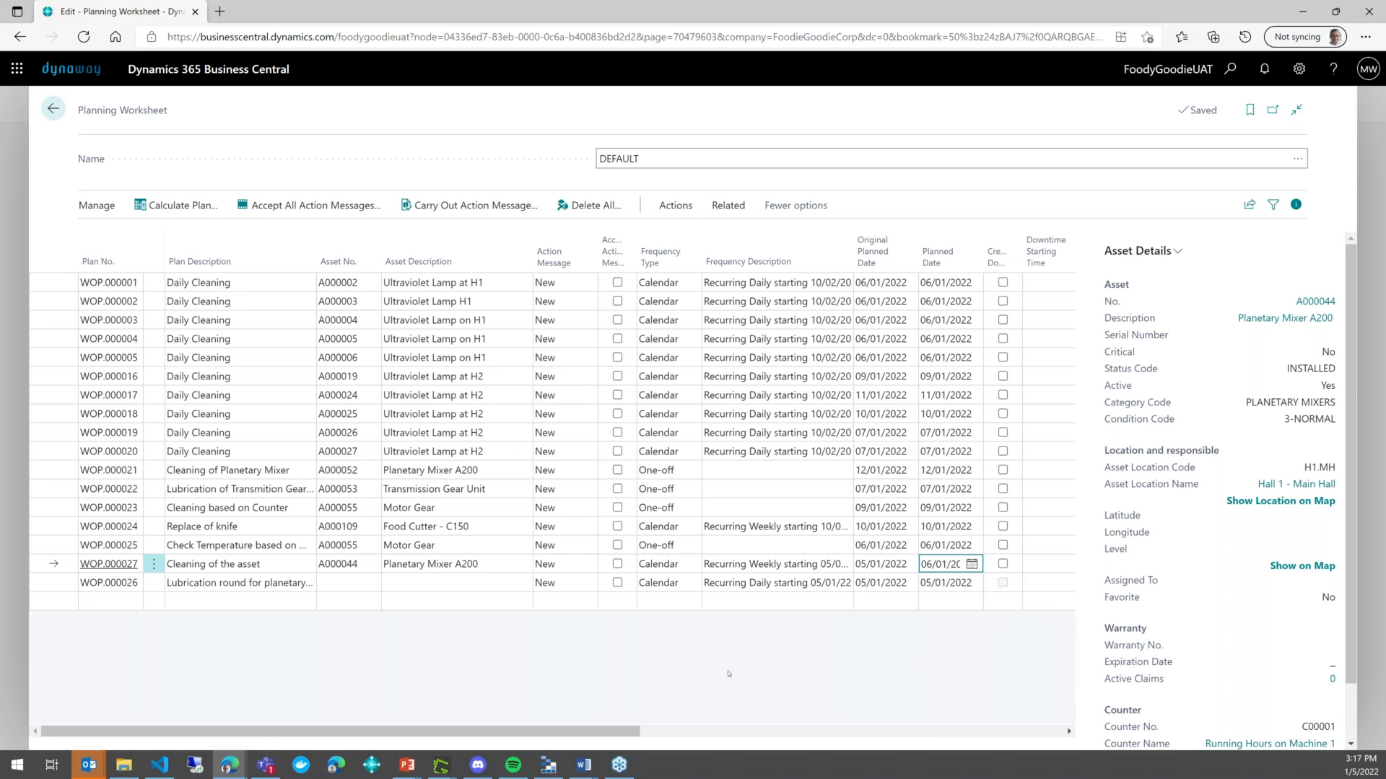
pyautogui.moveTo(624, 720); pyautogui.dragTo(550, 726)
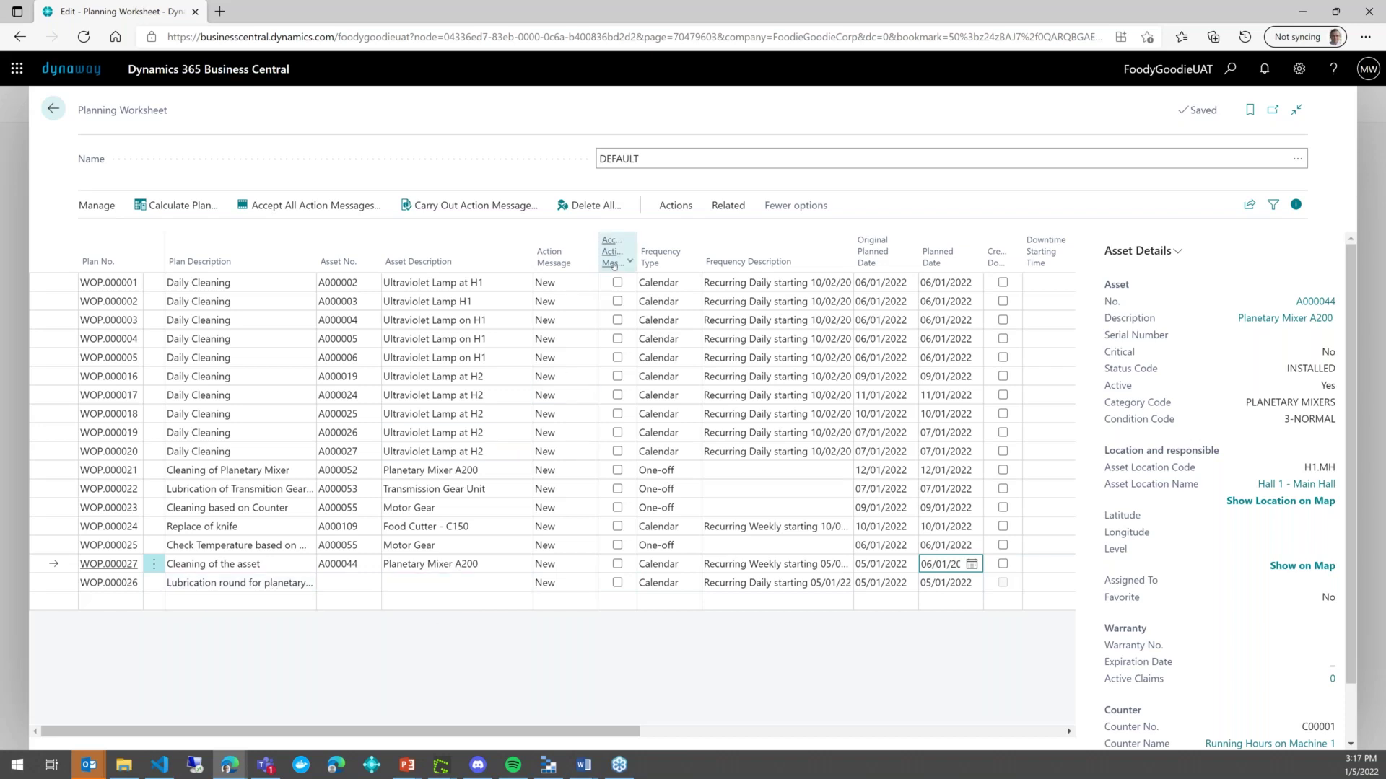
# Accept the action messages of all worksheet lines except lubrication round WOP.000026, and carry them out
pyautogui.moveTo(614, 266)
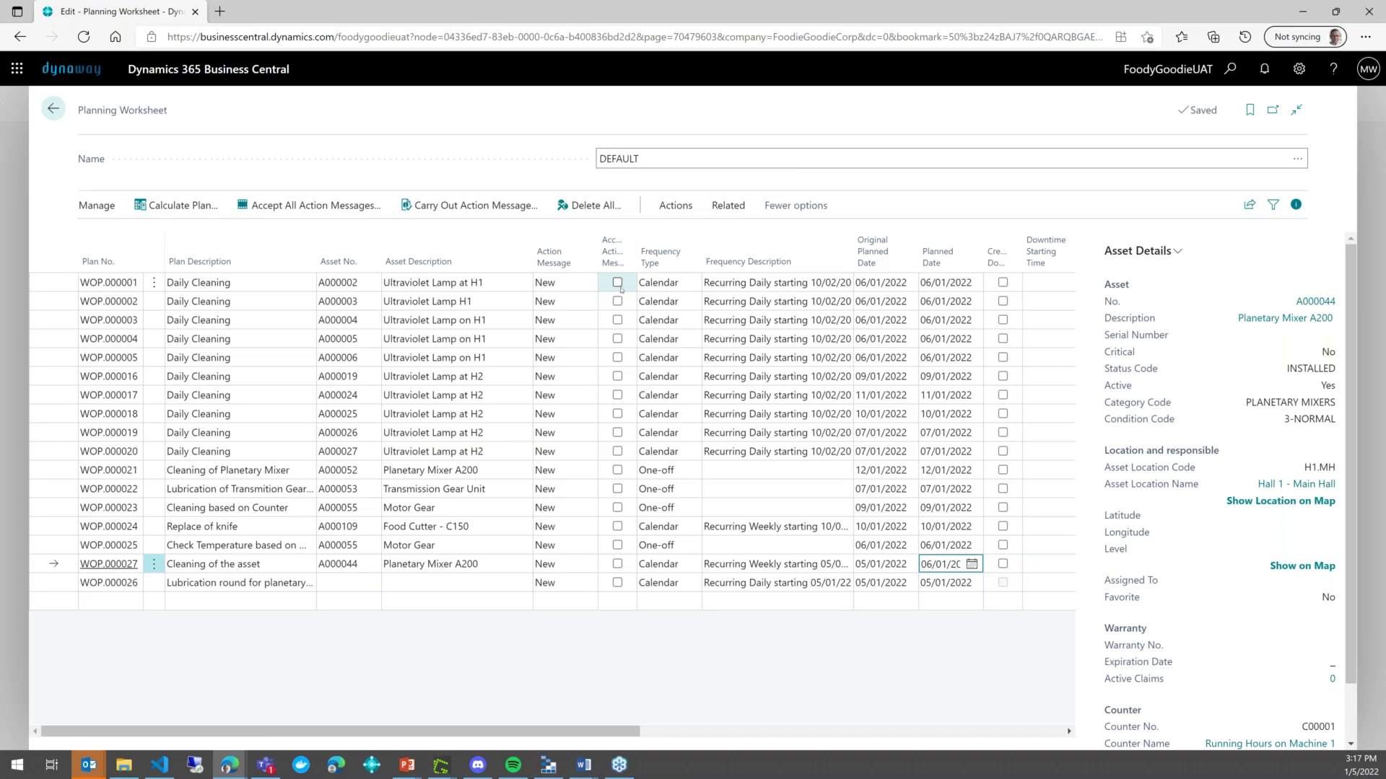
pyautogui.click(343, 209)
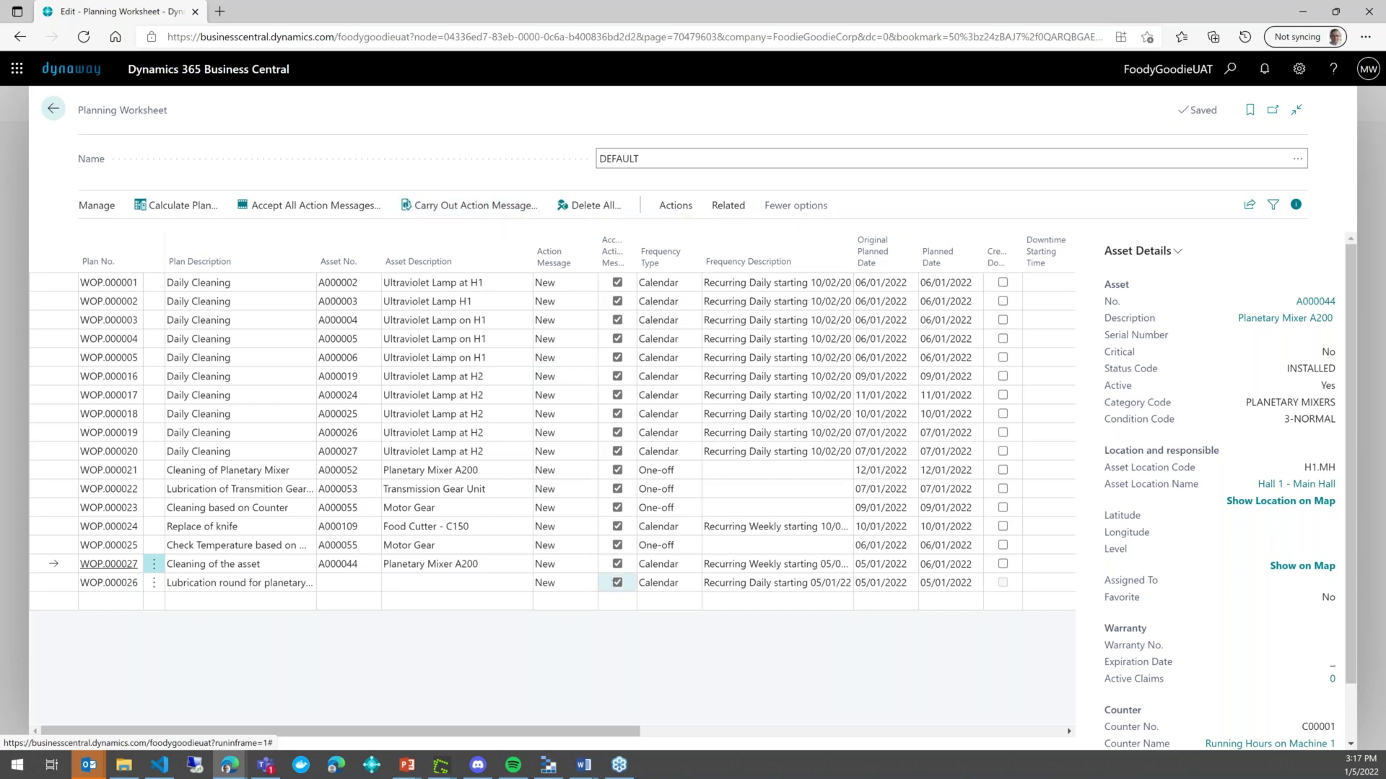
pyautogui.click(617, 582)
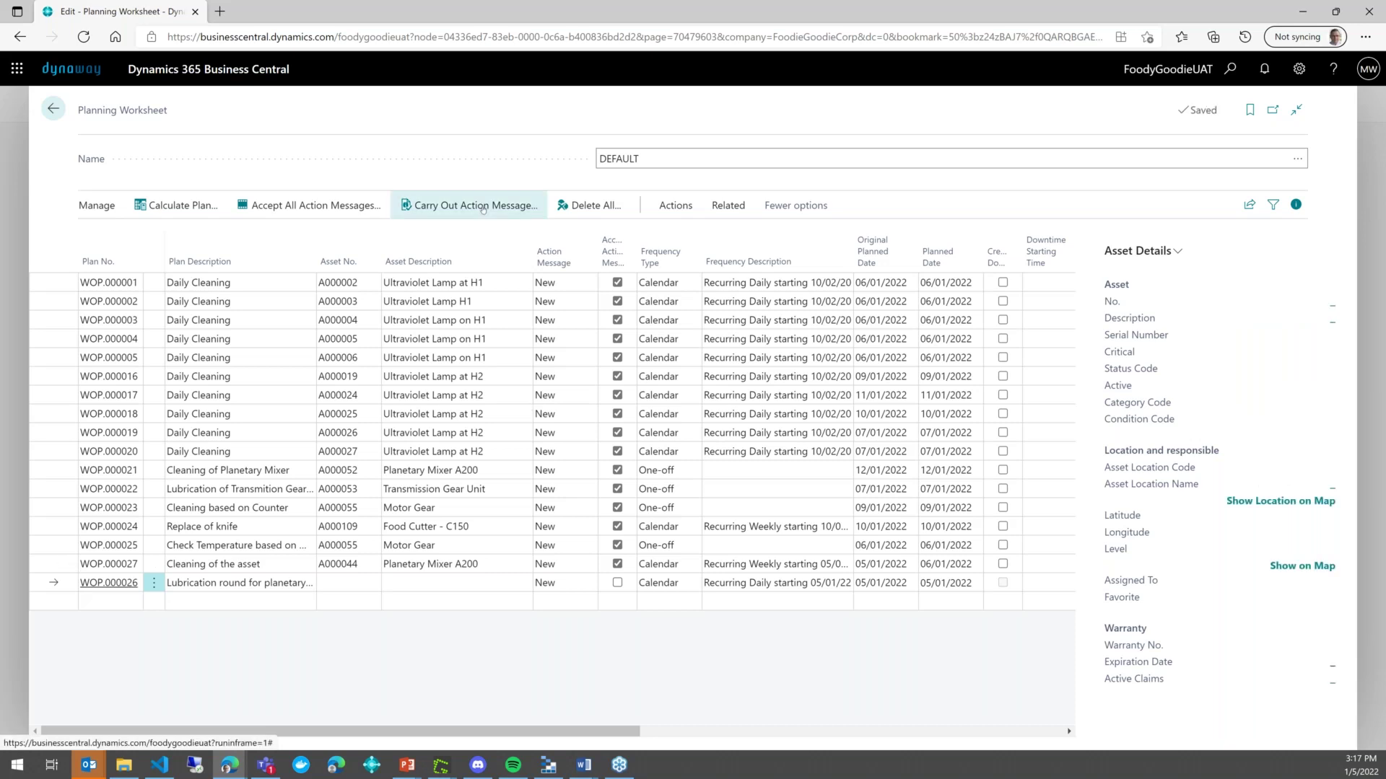
pyautogui.click(481, 207)
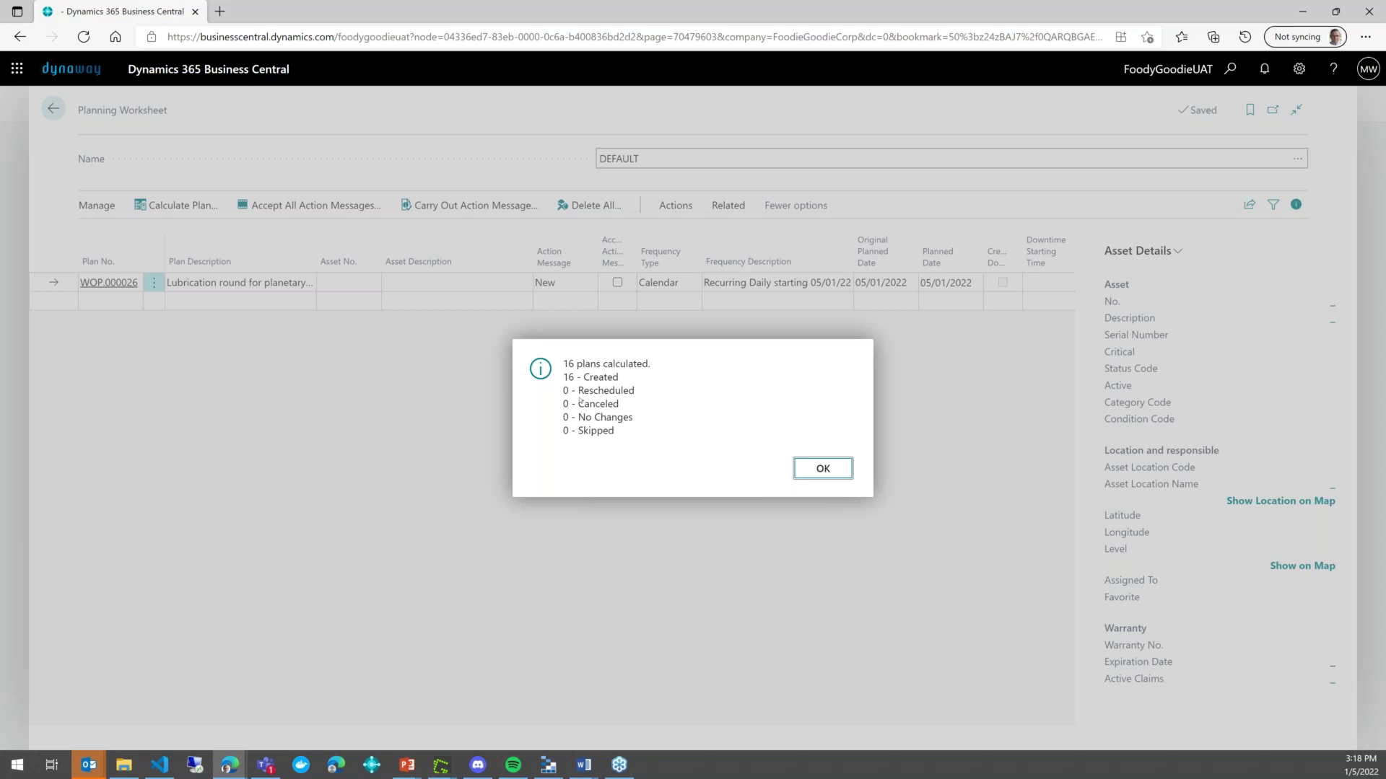
pyautogui.click(820, 470)
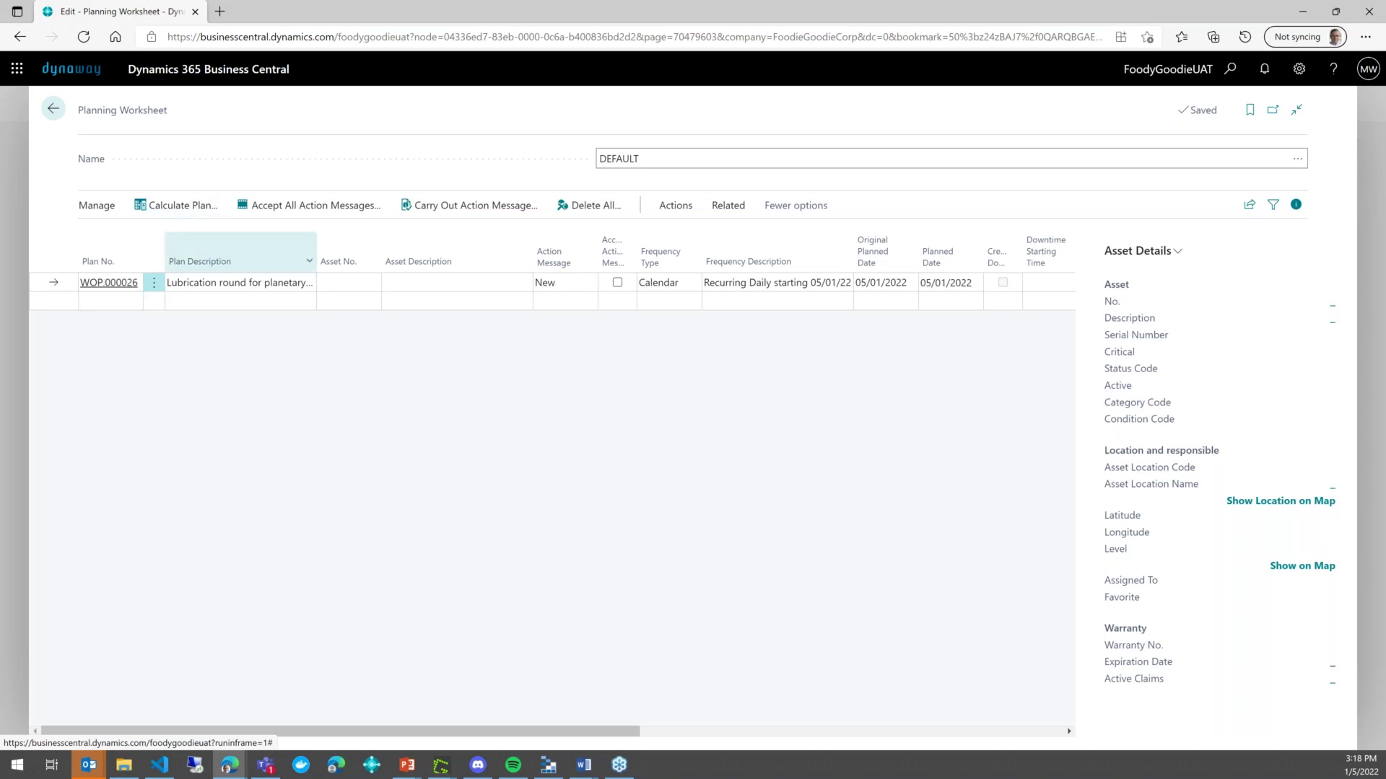
# Open the lubrication round plan WOP.000026 from the worksheet and check its available asset selection methods
pyautogui.click(674, 205)
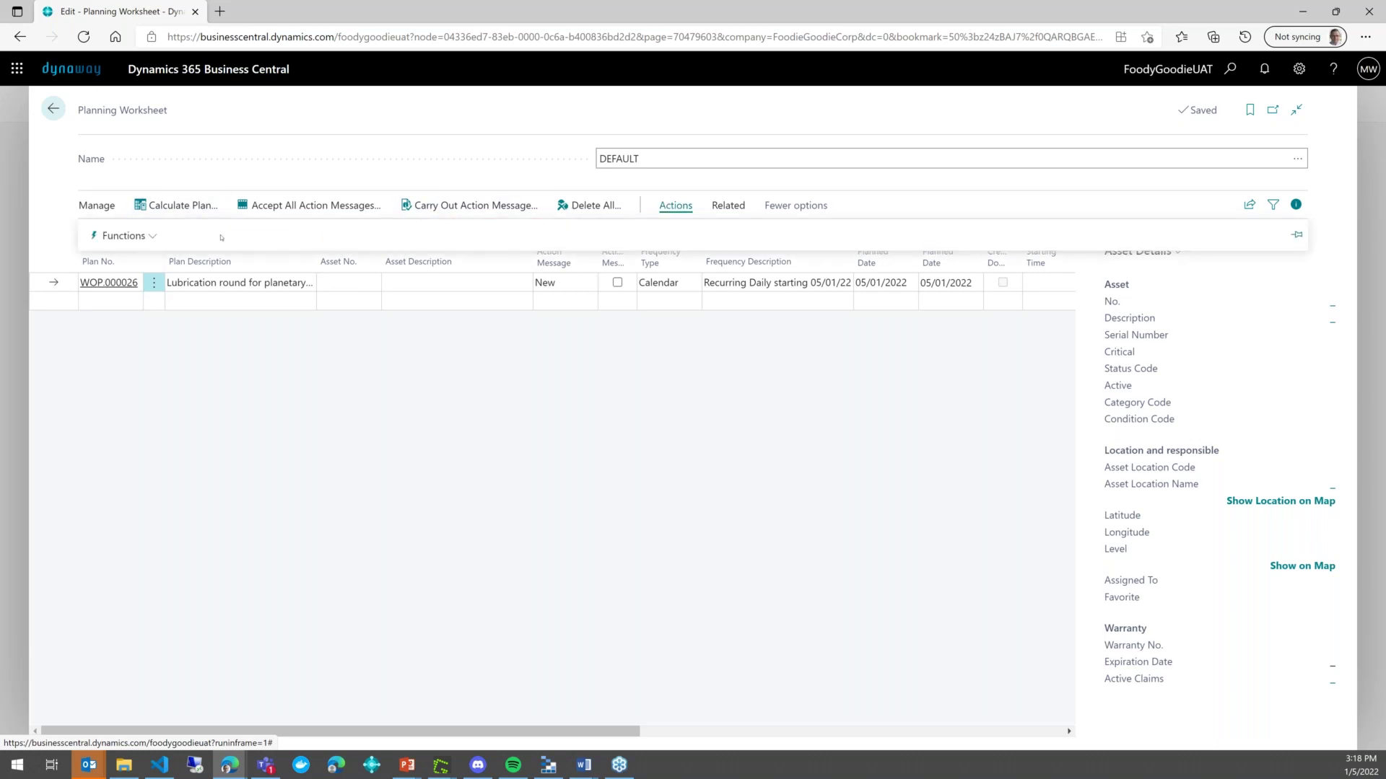
pyautogui.click(728, 206)
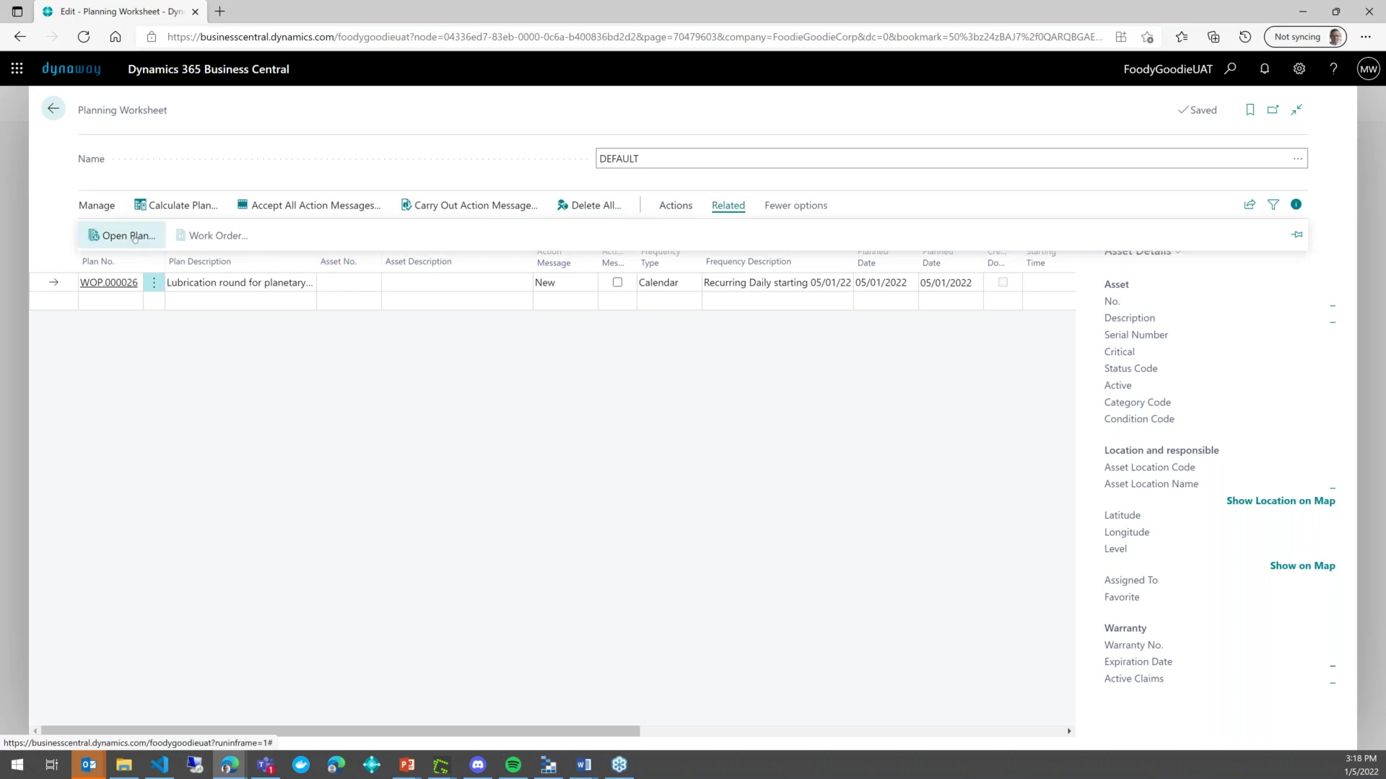
pyautogui.click(124, 235)
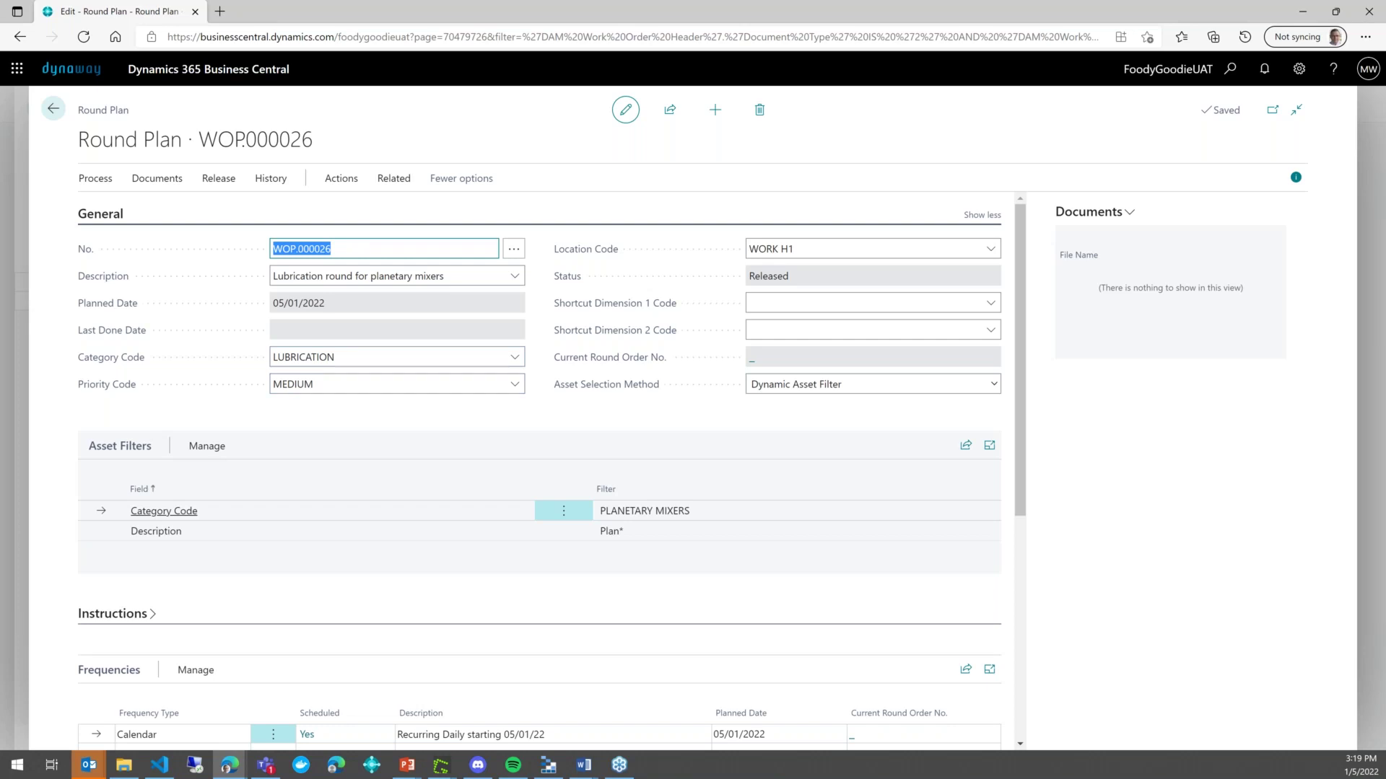
pyautogui.scroll(-1, 552, 469)
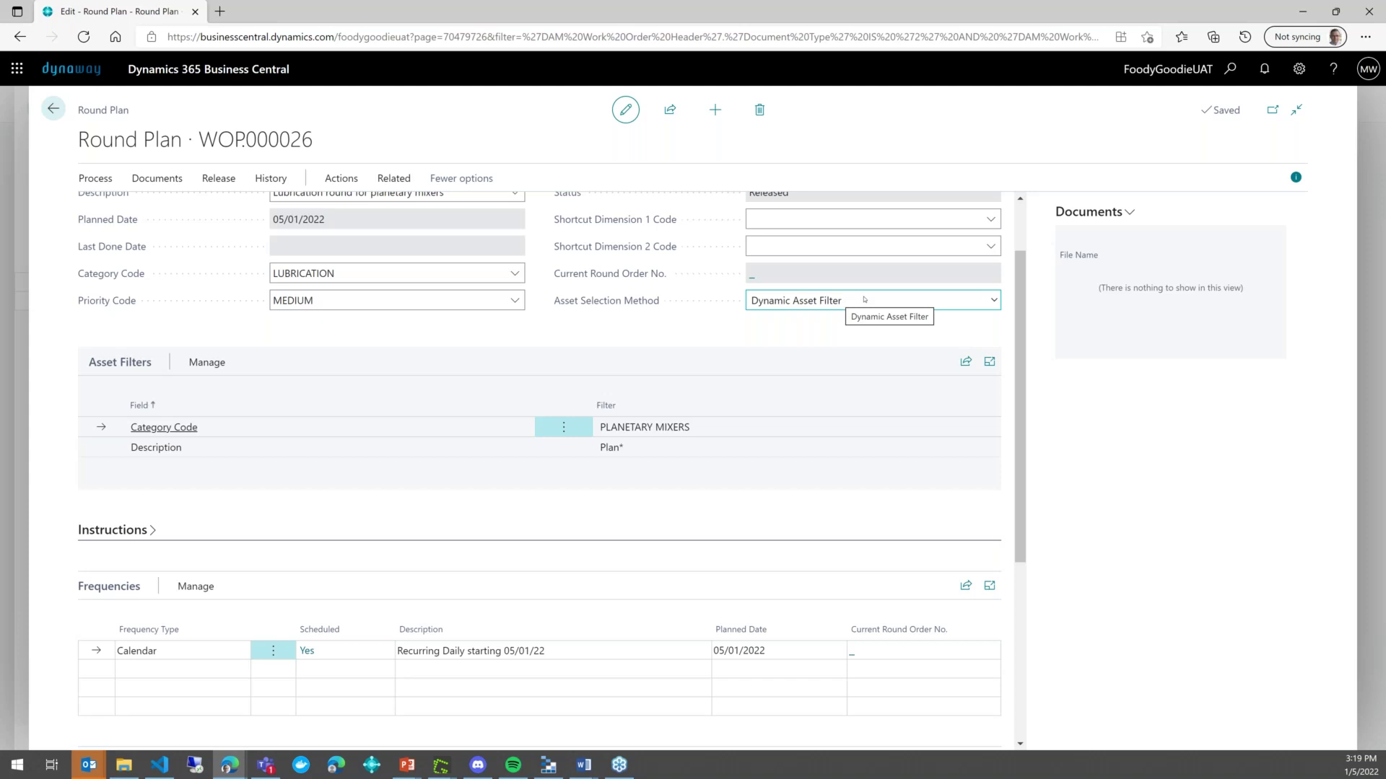
pyautogui.click(864, 299)
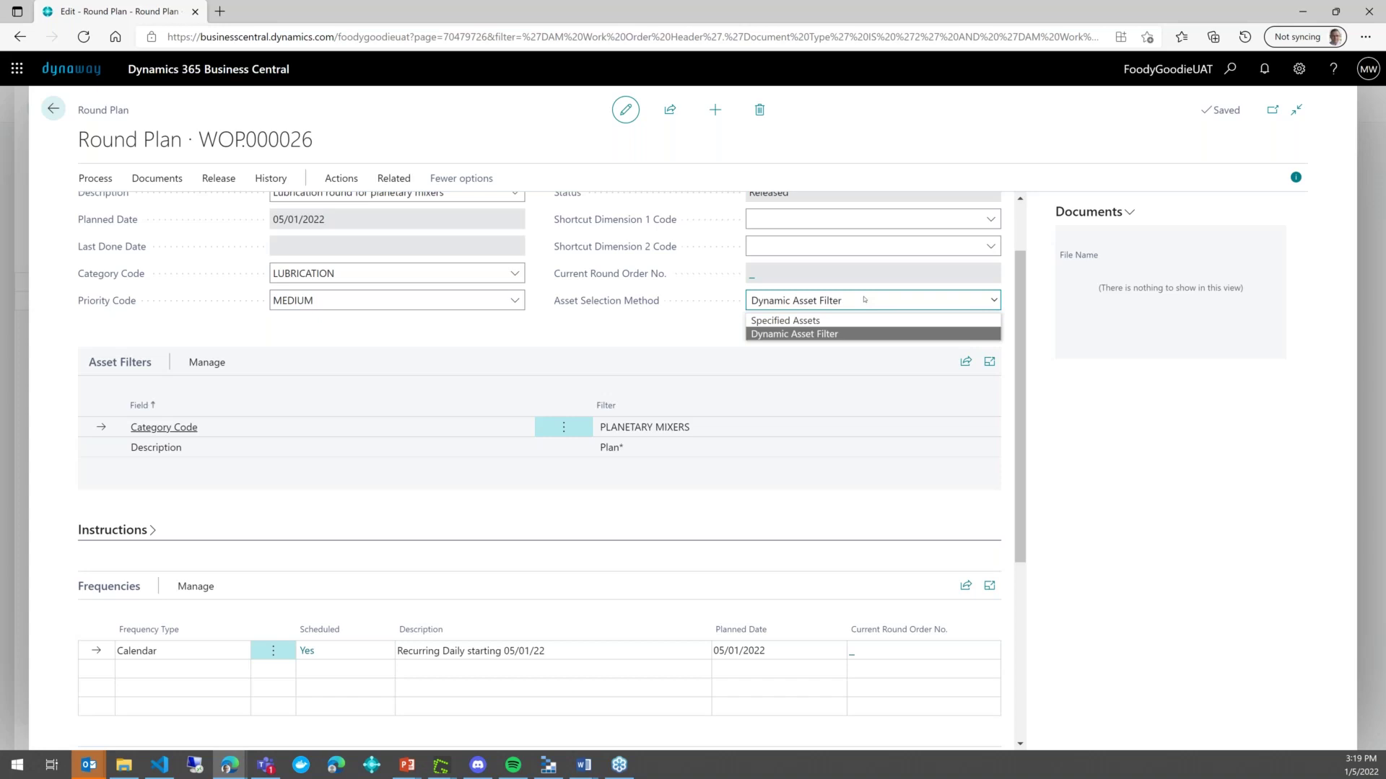
pyautogui.click(706, 322)
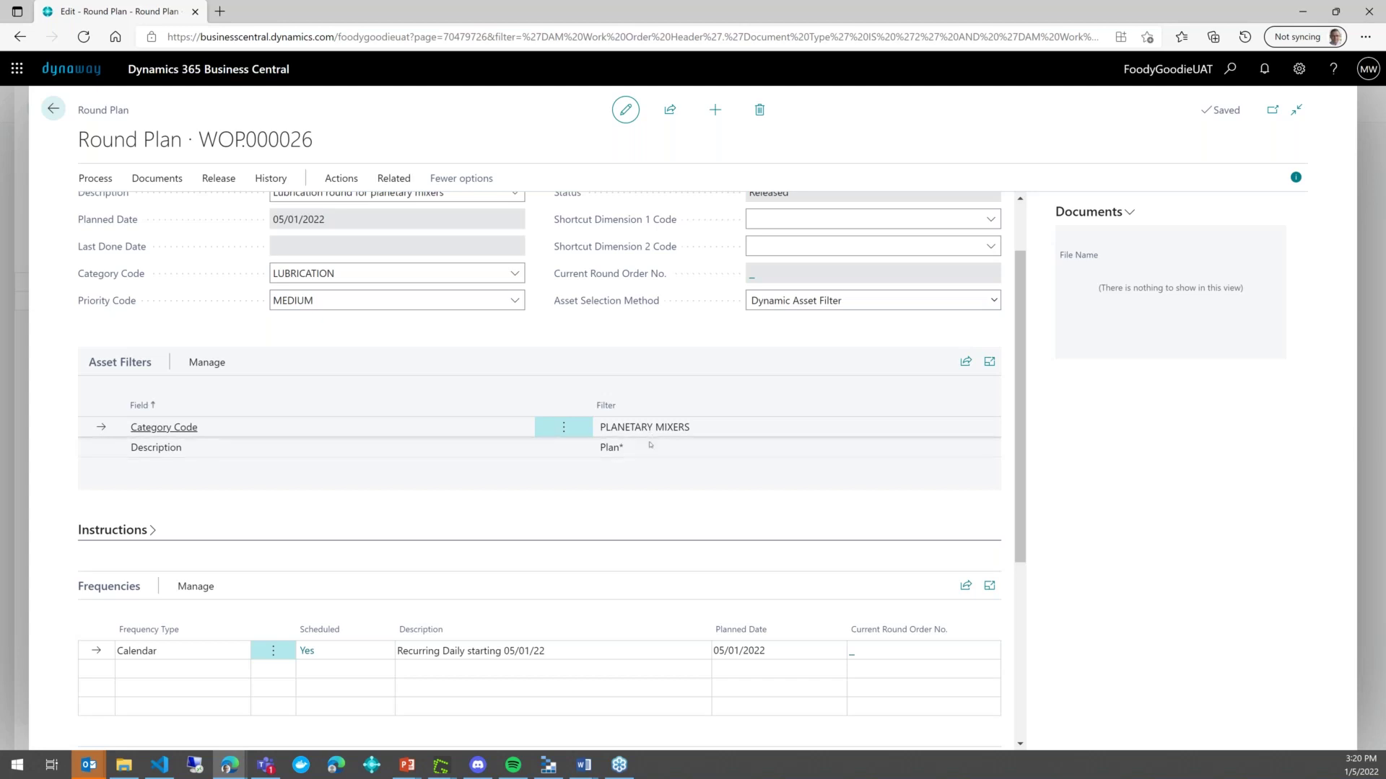
# Show the assets that match the round plan's asset filters, and return to the plan
pyautogui.click(206, 362)
pyautogui.click(371, 395)
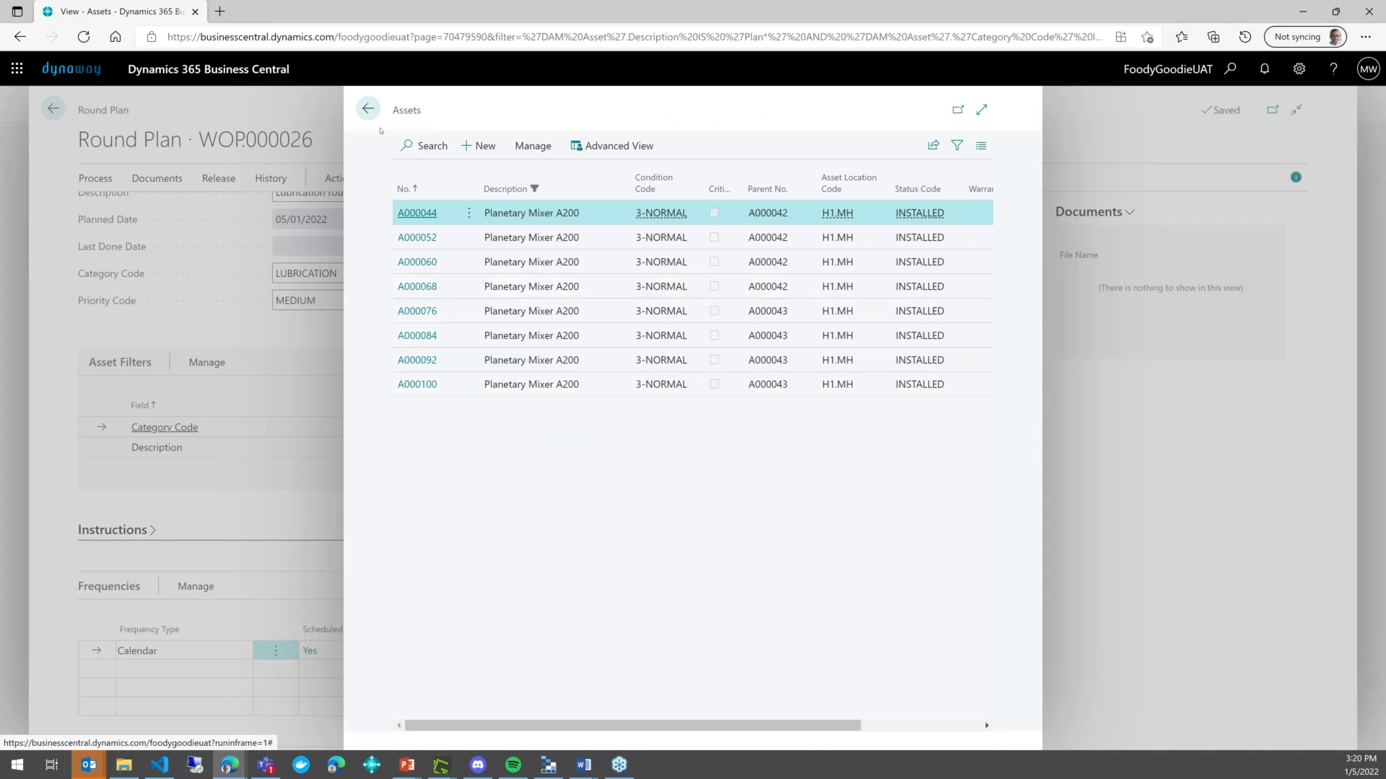
pyautogui.click(372, 119)
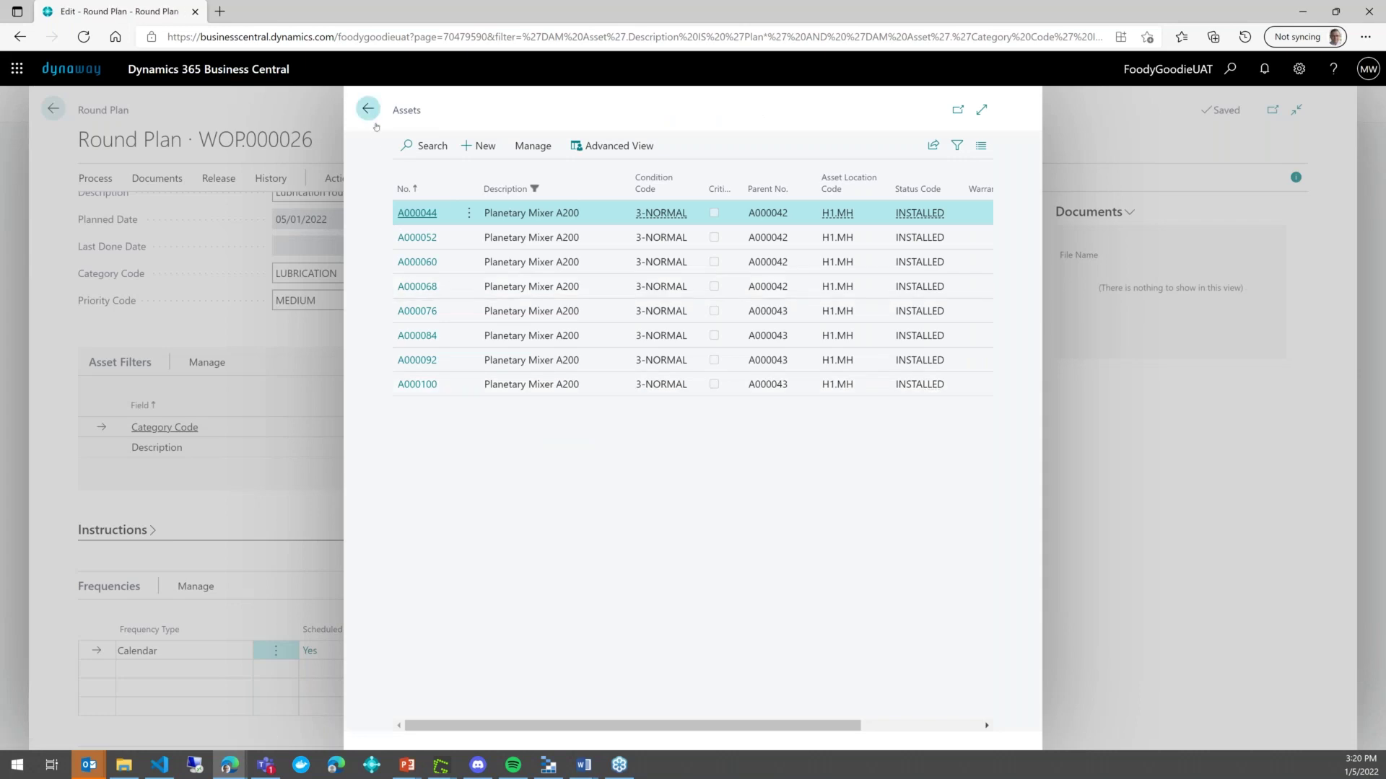
# Check the round plan's frequency type options, resources and items, and leave the plan
pyautogui.scroll(-3, 190, 411)
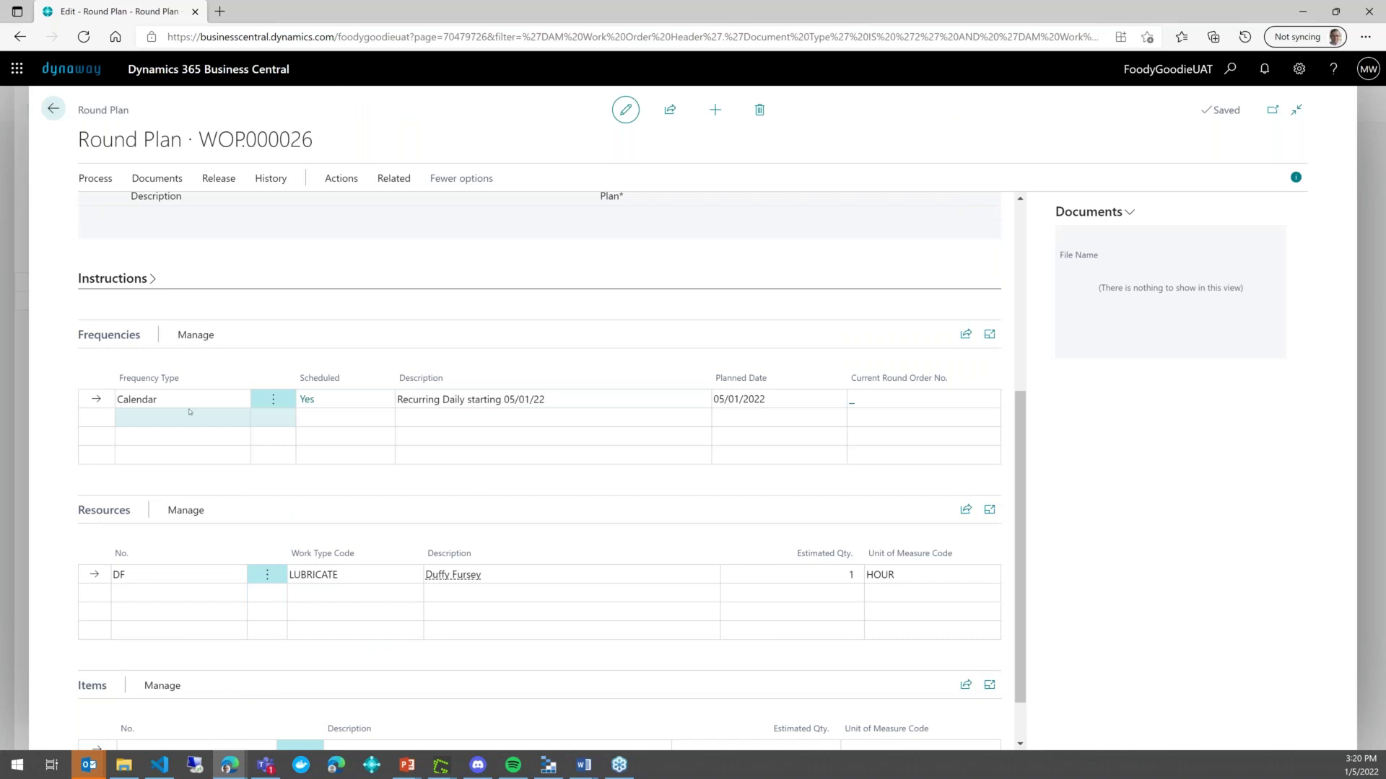
pyautogui.click(196, 401)
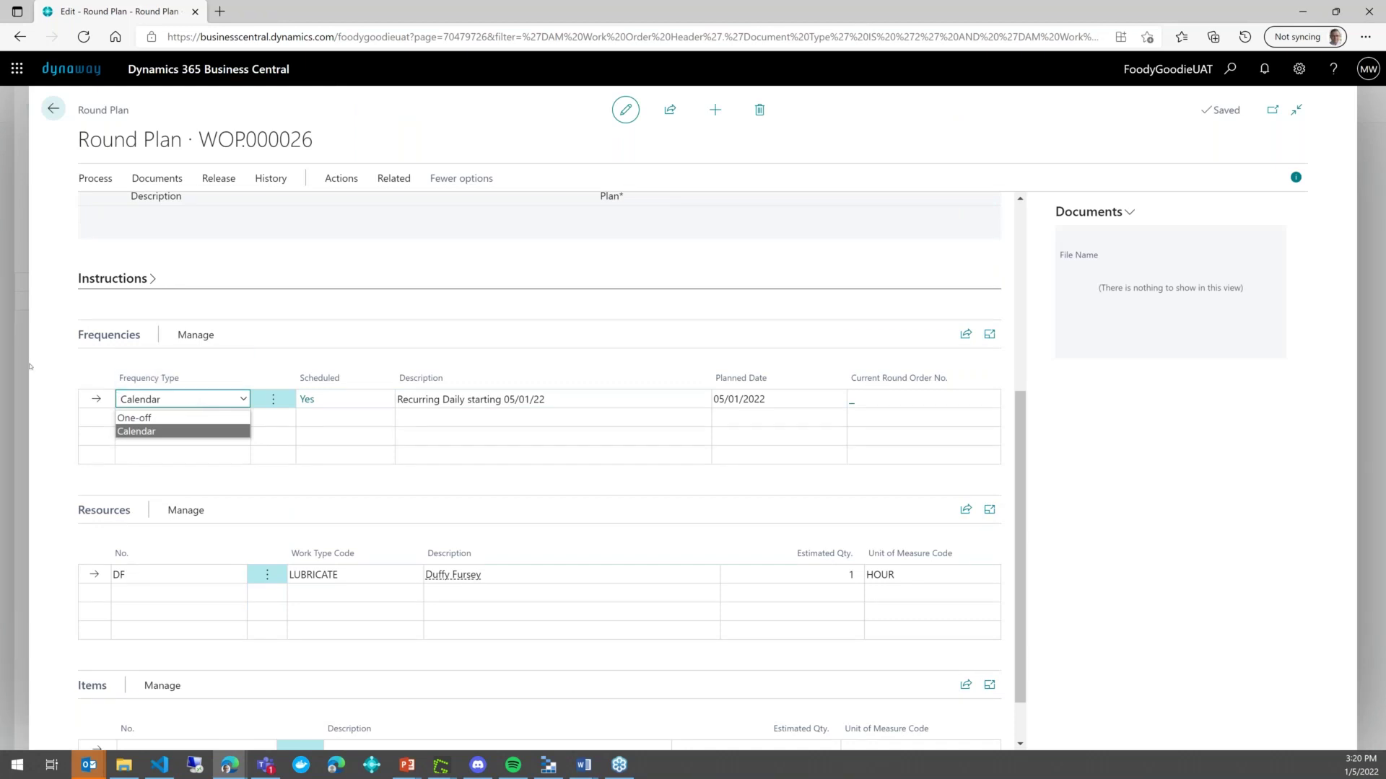
pyautogui.click(72, 391)
pyautogui.scroll(-1, 228, 603)
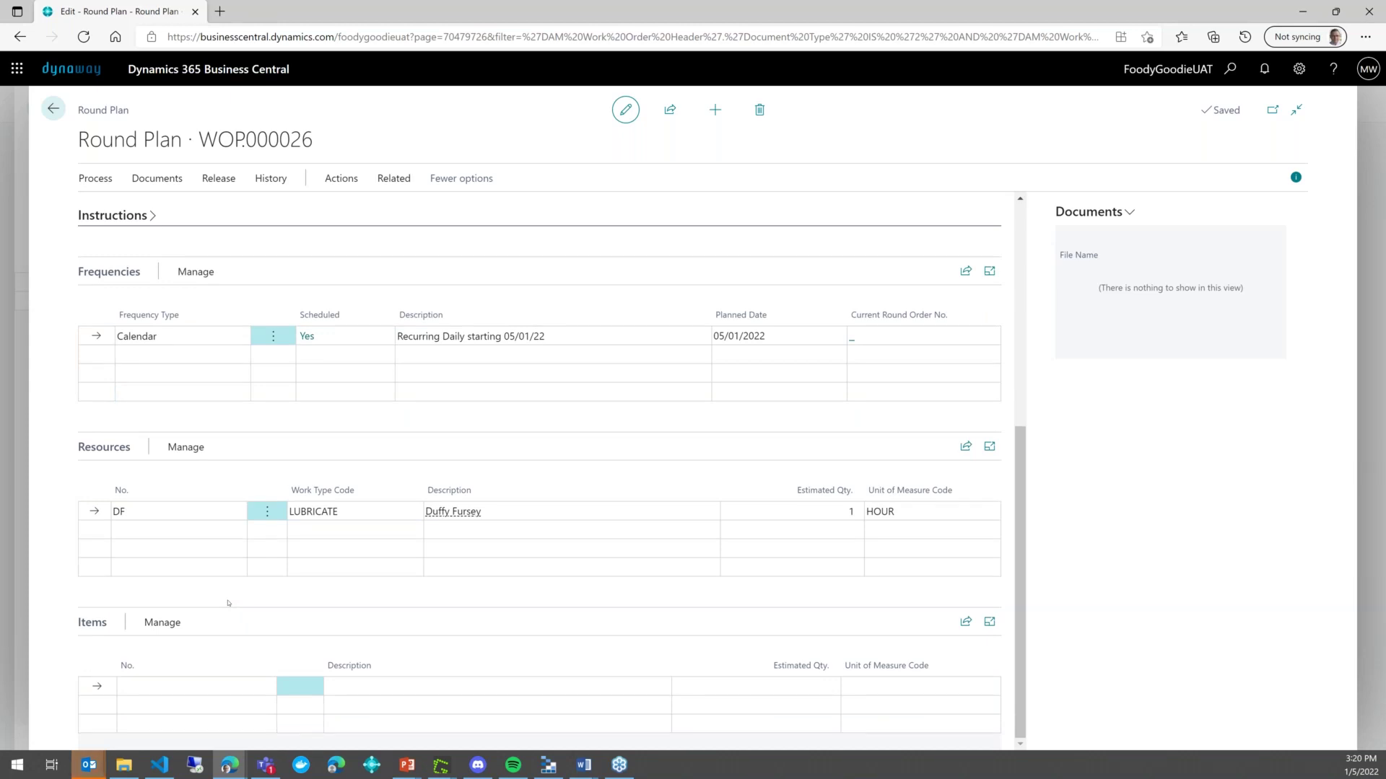
pyautogui.click(53, 109)
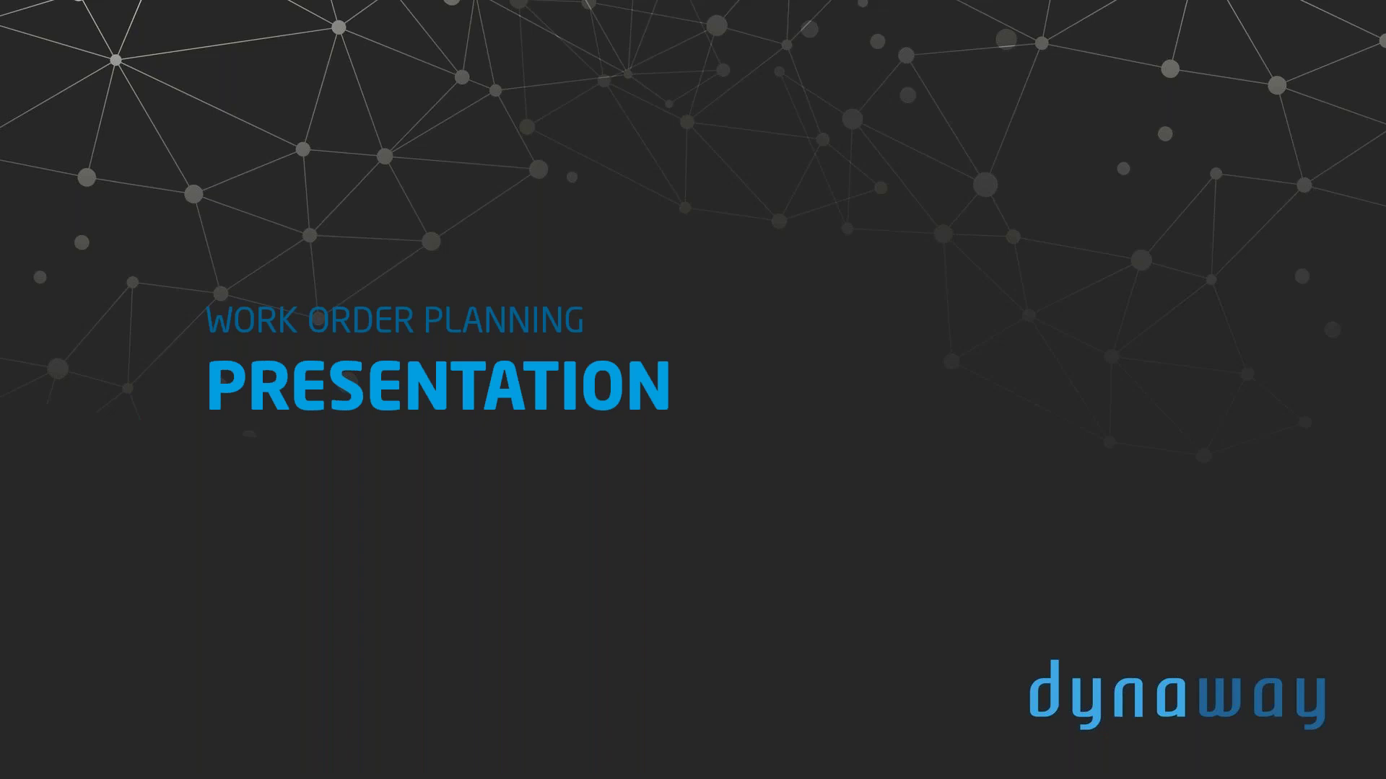
pyautogui.click(570, 480)
pyautogui.click(850, 544)
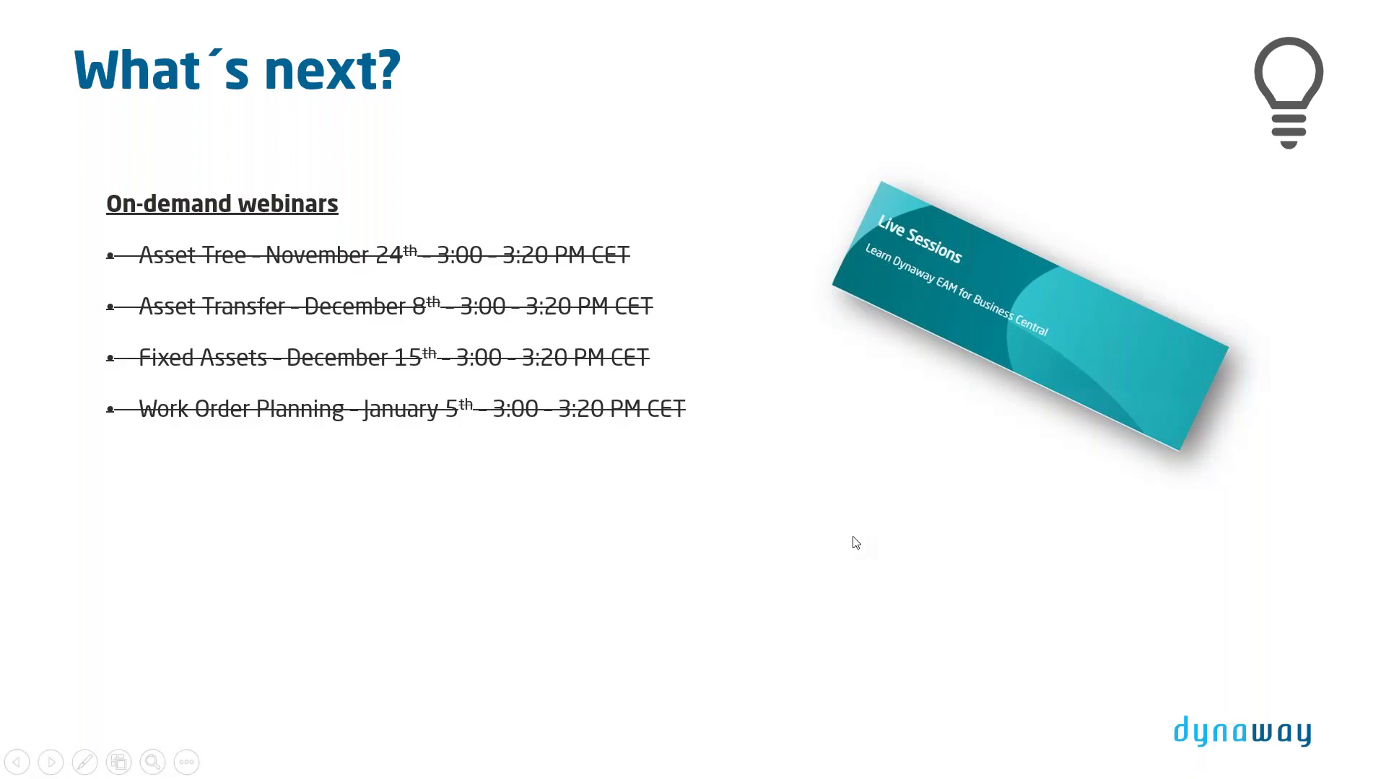